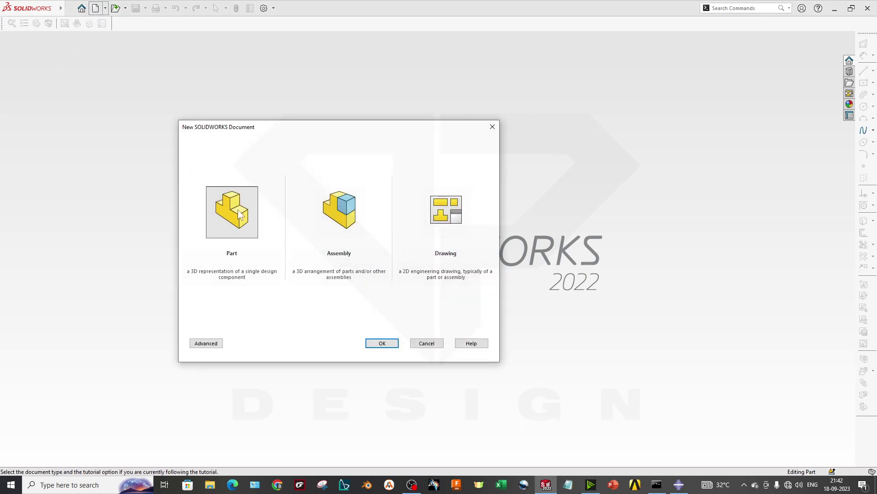
Sketch a center rectangle about 77 mm wide on the Front Plane, centred on the origin
right_click(53, 170)
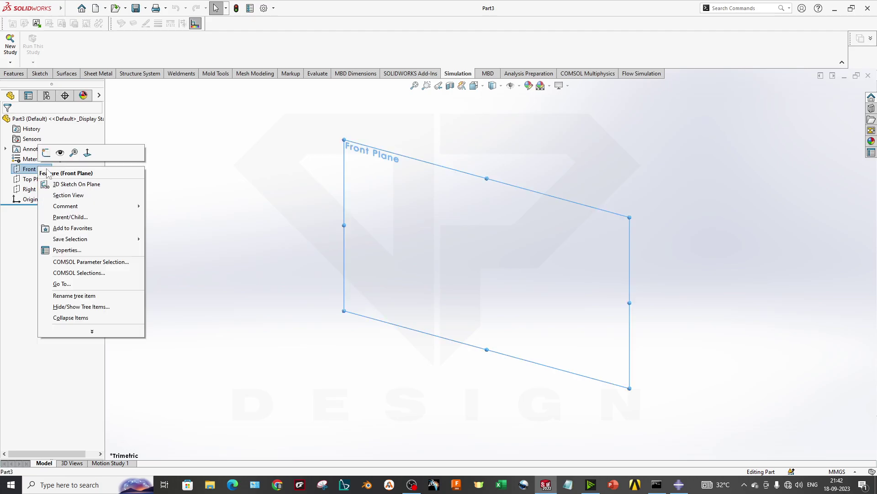
left_click(48, 153)
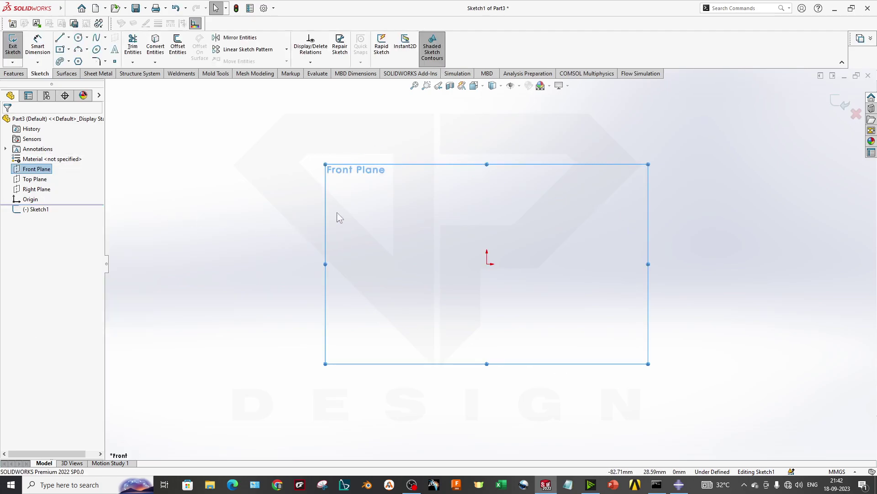
left_click(60, 49)
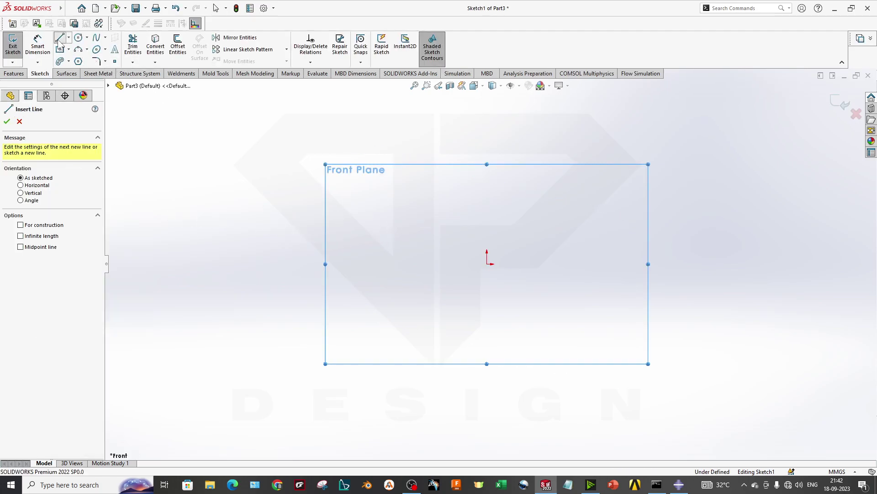
left_click(488, 264)
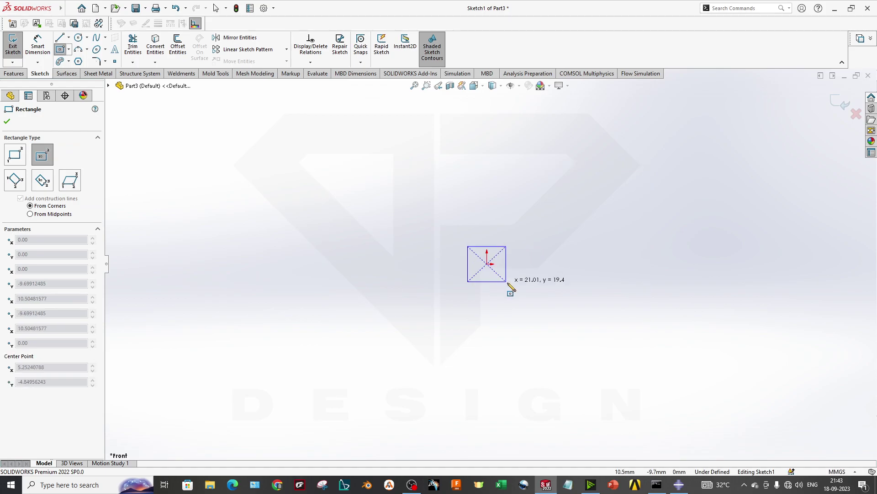
left_click(557, 321)
Dimension the rectangle's horizontal edge and set its width to 50 mm
left_click(38, 46)
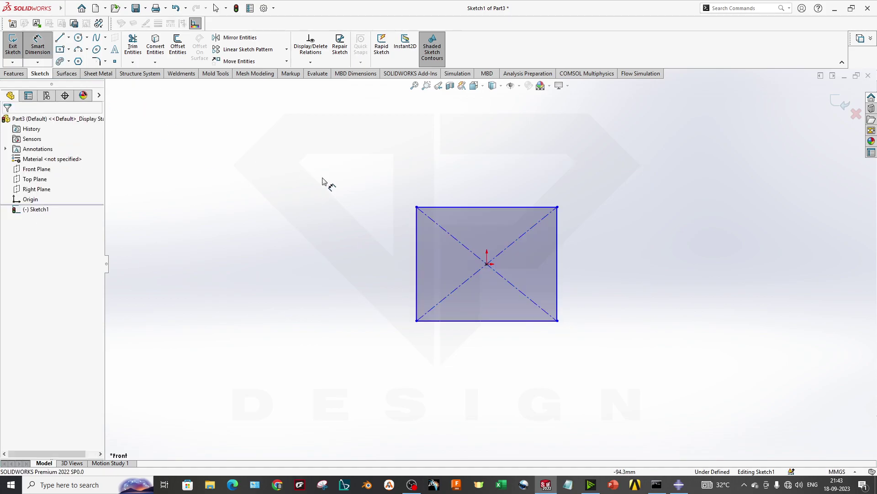
left_click(435, 207)
left_click(485, 144)
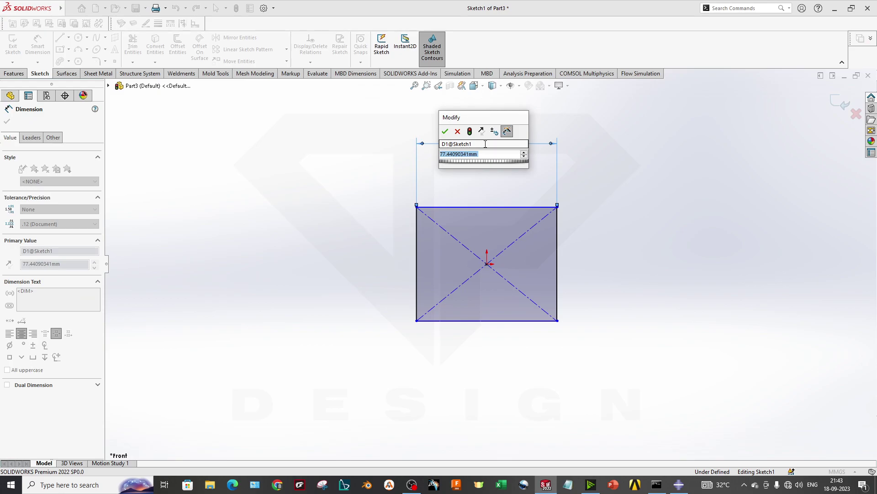
type("50")
key("Return")
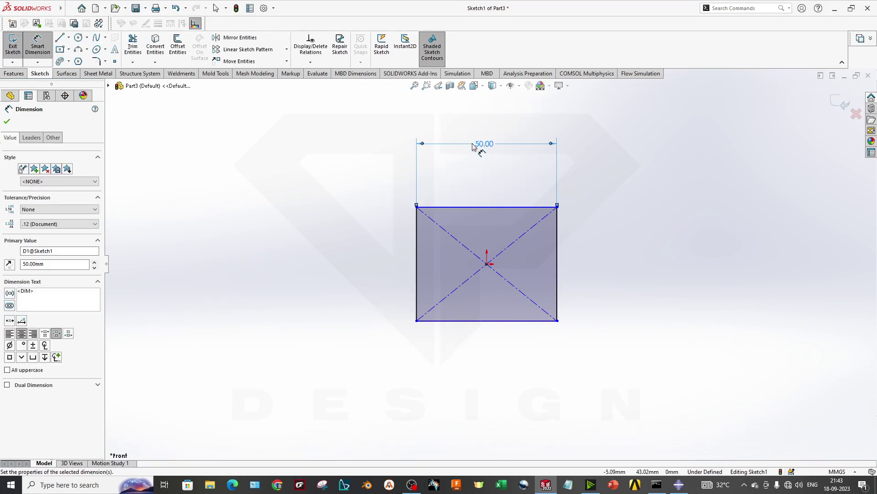
Dimension the rectangle's vertical edge and set its height to 50 mm
left_click(555, 259)
left_click(602, 249)
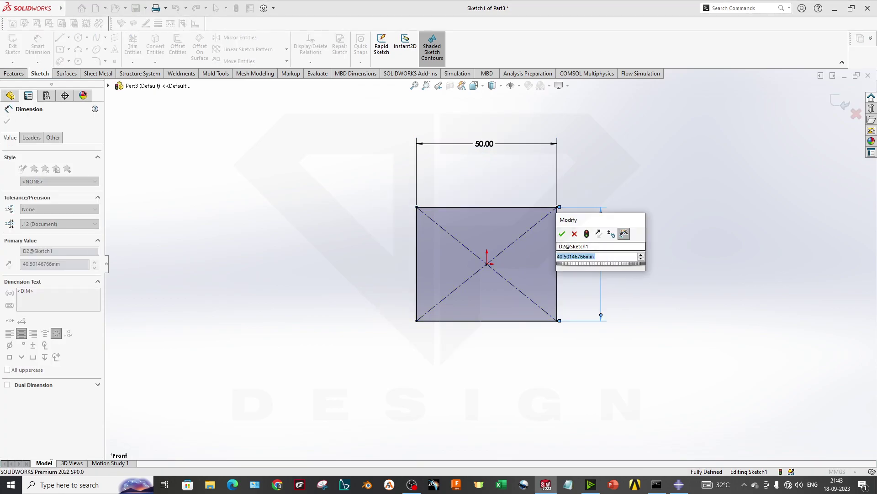
type("5")
key("Return")
double_click(601, 261)
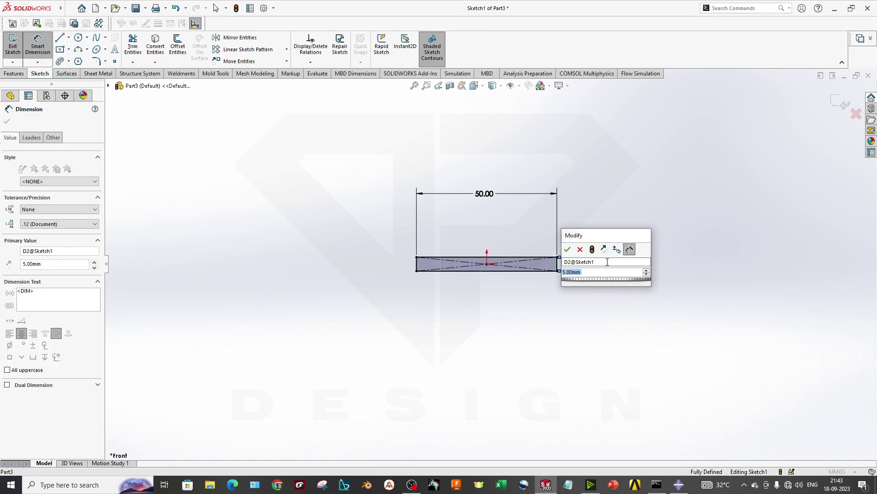
type("50")
key("Return")
middle_click_drag(607, 262, 636, 268)
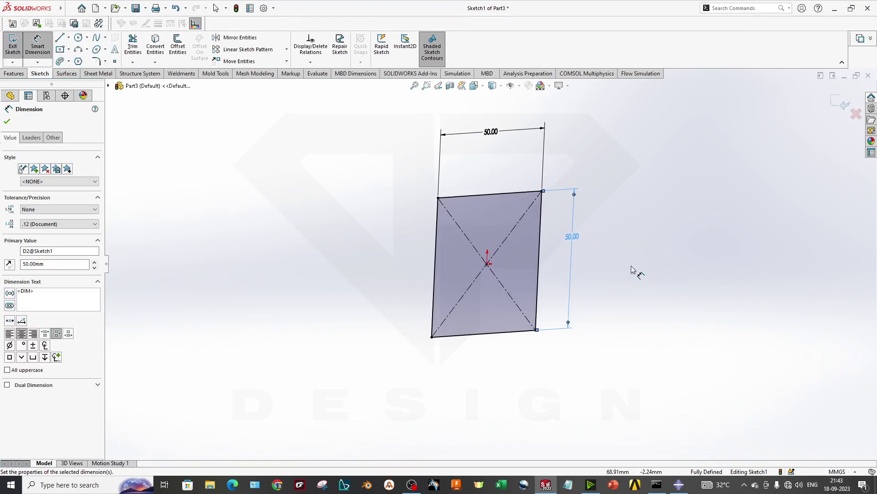
key("Escape")
Extrude the square sketch 500 mm as a boss with the Mid Plane end condition
left_click(11, 74)
left_click(17, 46)
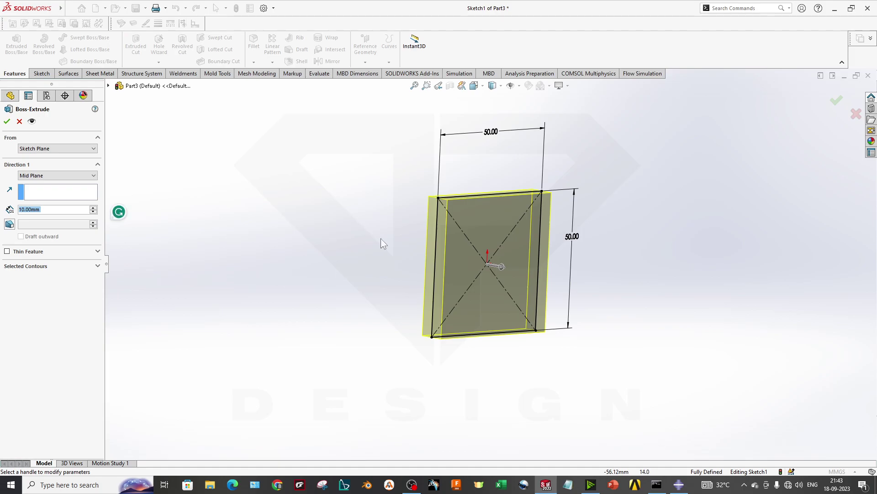
type("500")
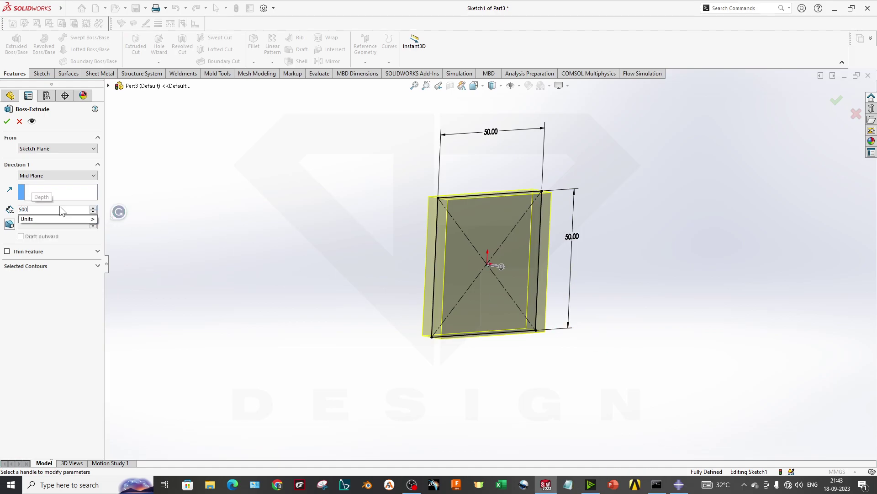
key("Return")
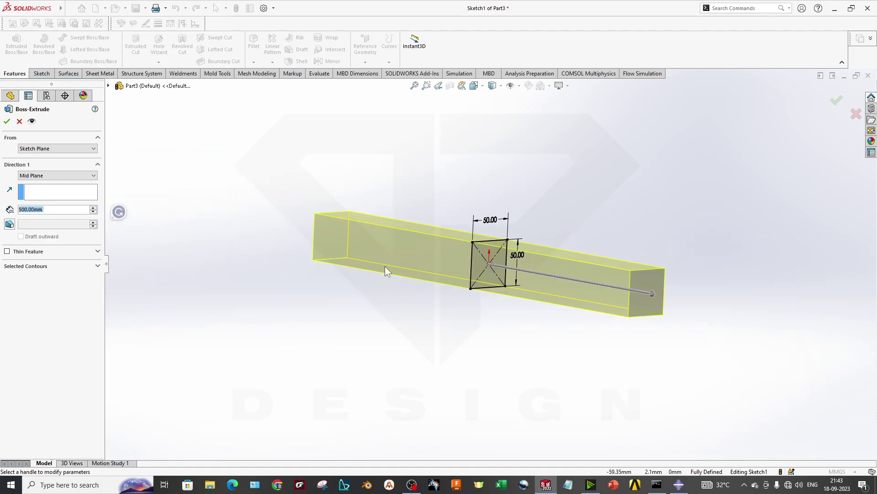
left_click(7, 121)
Examine the end faces of the extruded bar
middle_click_drag(578, 322, 541, 293)
left_click(329, 258)
scroll(328, 254, "down", 5)
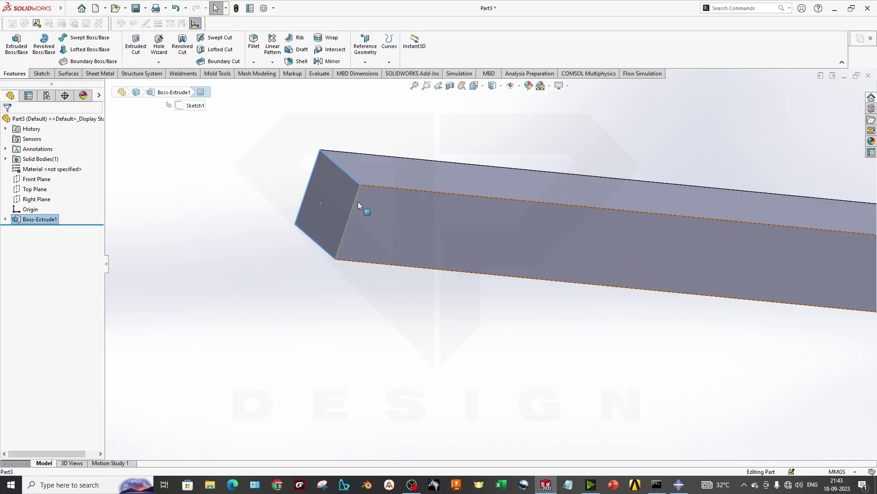
scroll(432, 241, "up", 5)
middle_click_drag(614, 292, 574, 323)
left_click(668, 269)
left_click(727, 378)
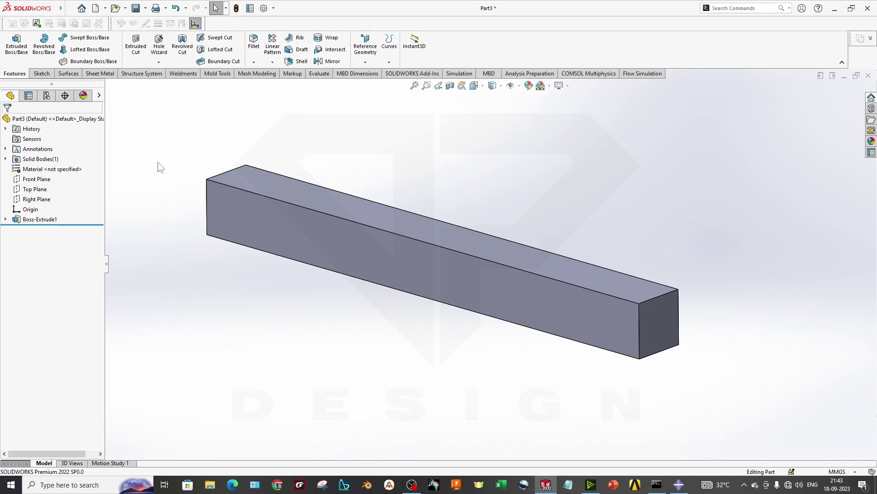
Create a new static simulation study for the bar
left_click(459, 74)
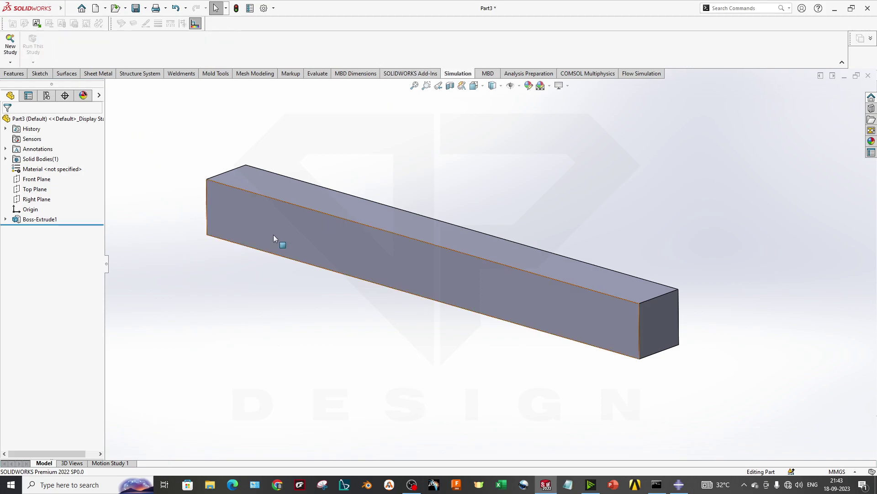
left_click(10, 48)
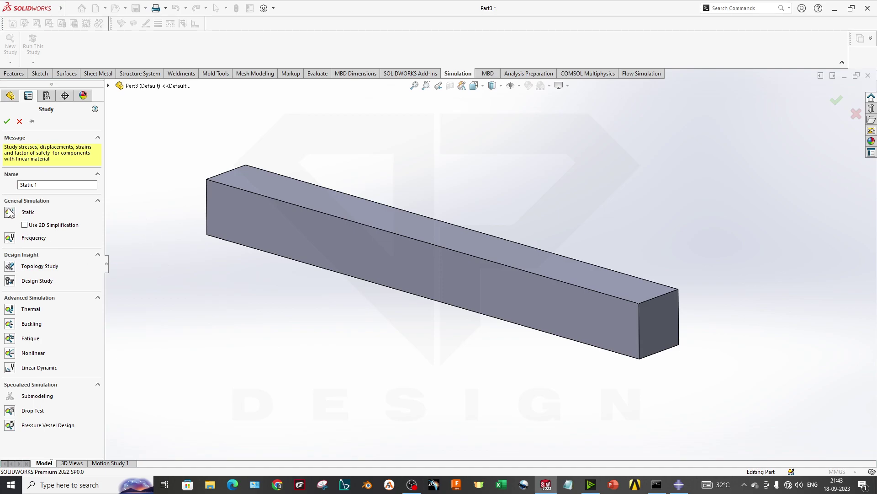
left_click(5, 121)
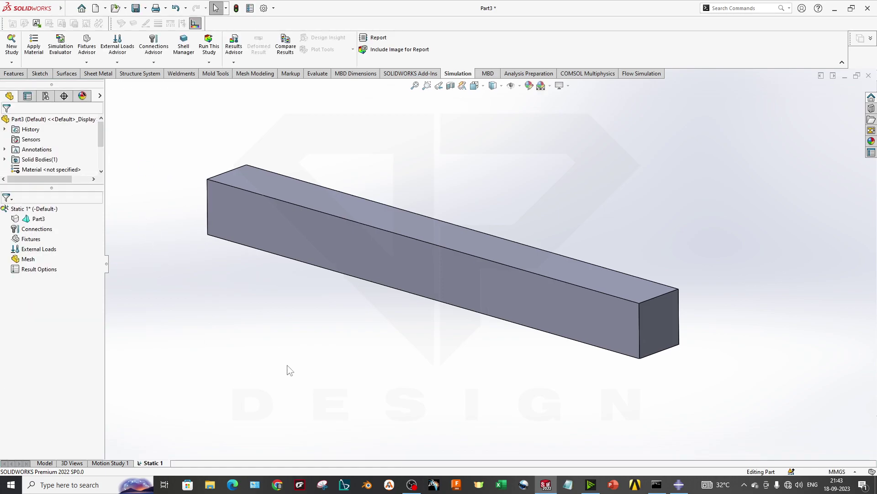
Apply the Alloy Steel material to the part in the static study
right_click(37, 218)
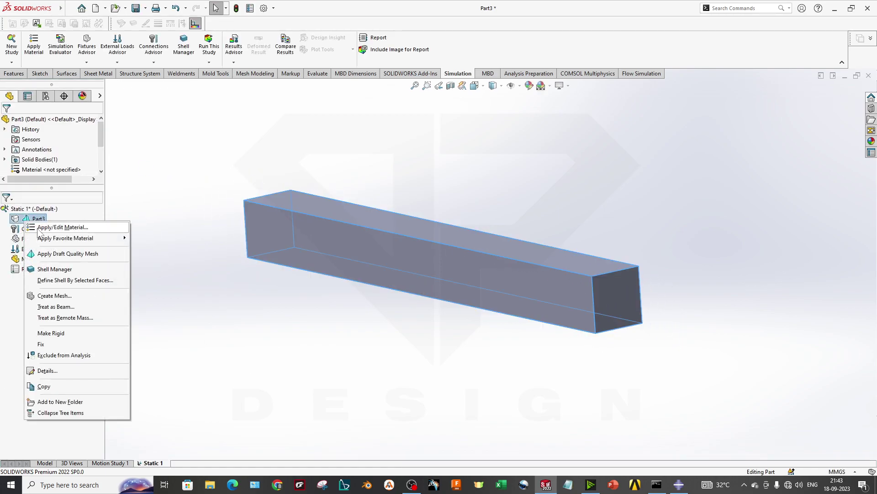
left_click(43, 228)
scroll(79, 249, "down", 2)
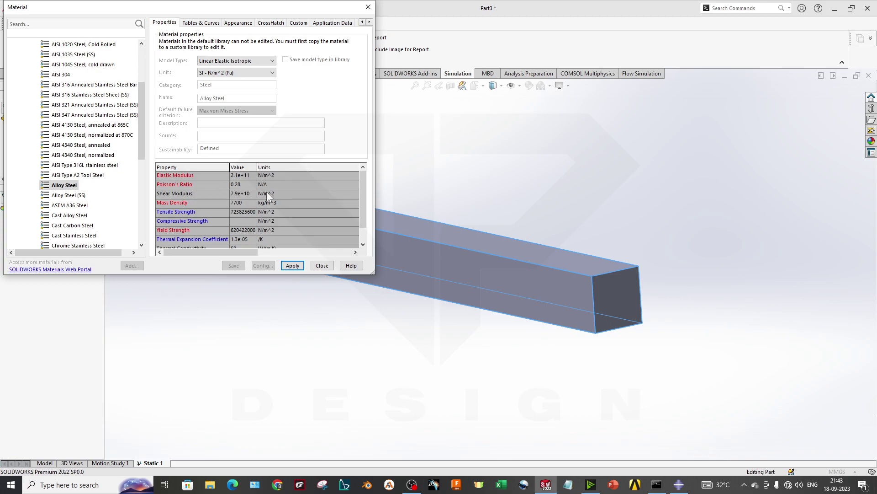
left_click(292, 265)
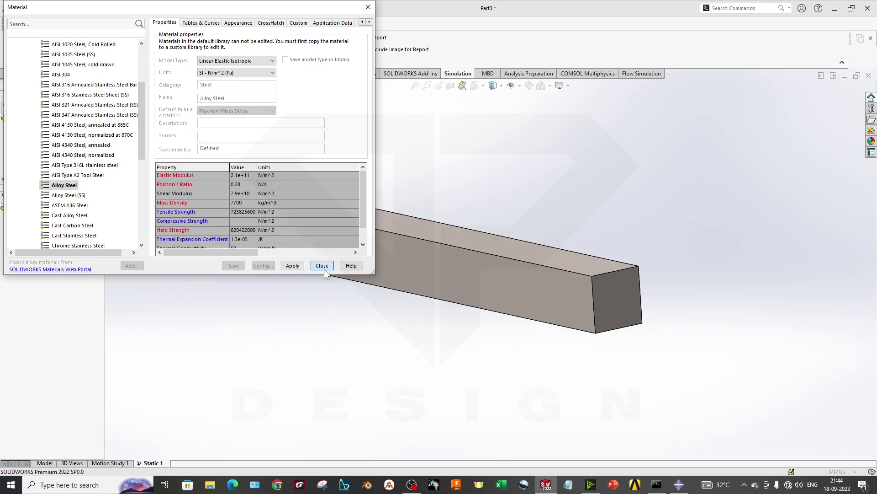
left_click(324, 268)
Add a fixed geometry fixture to one end face of the bar
key("f")
middle_click_drag(371, 229, 582, 382)
right_click(31, 239)
left_click(50, 262)
left_click(392, 223)
middle_click_drag(392, 224, 402, 338)
left_click(5, 122)
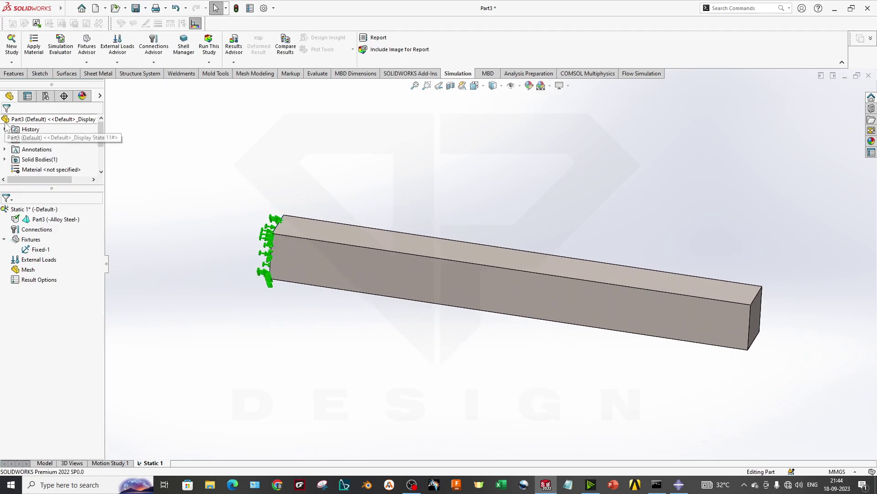
Add a force load to the bar's free end face, opposite the fixed end
right_click(30, 241)
left_click(138, 216)
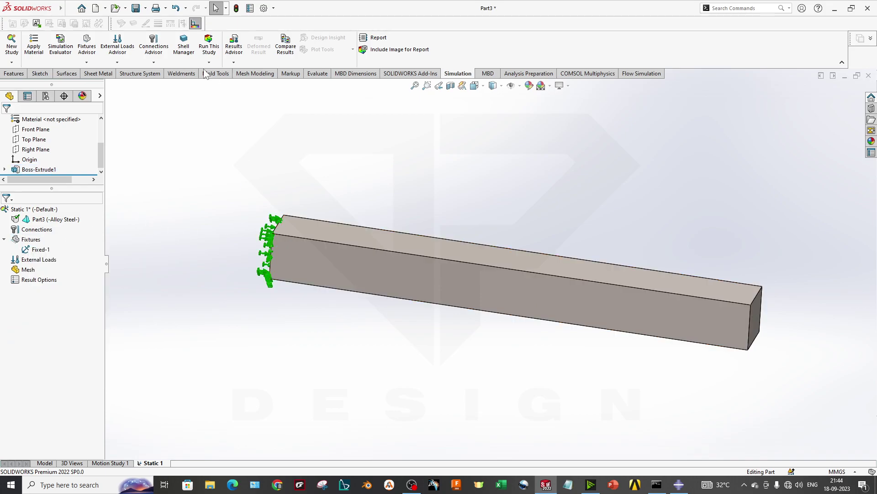
left_click(117, 63)
left_click(139, 84)
middle_click_drag(323, 261, 633, 305)
left_click(686, 296)
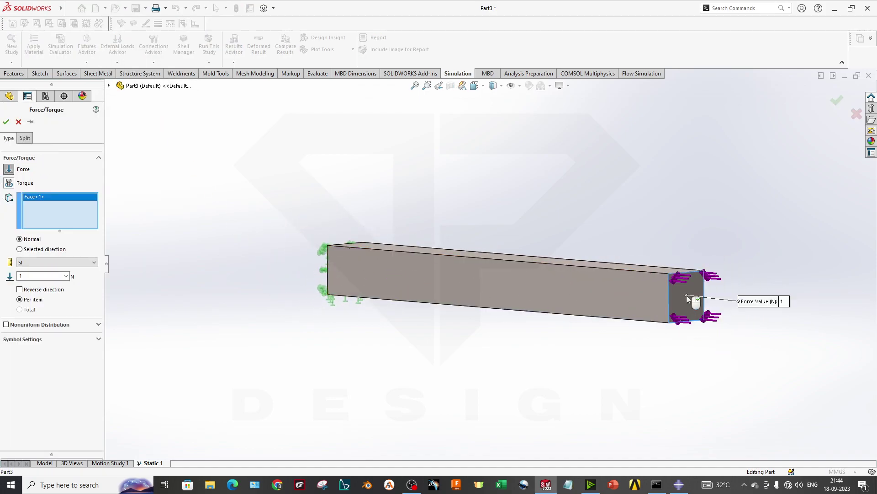
scroll(690, 297, "up", 3)
scroll(489, 264, "down", 5)
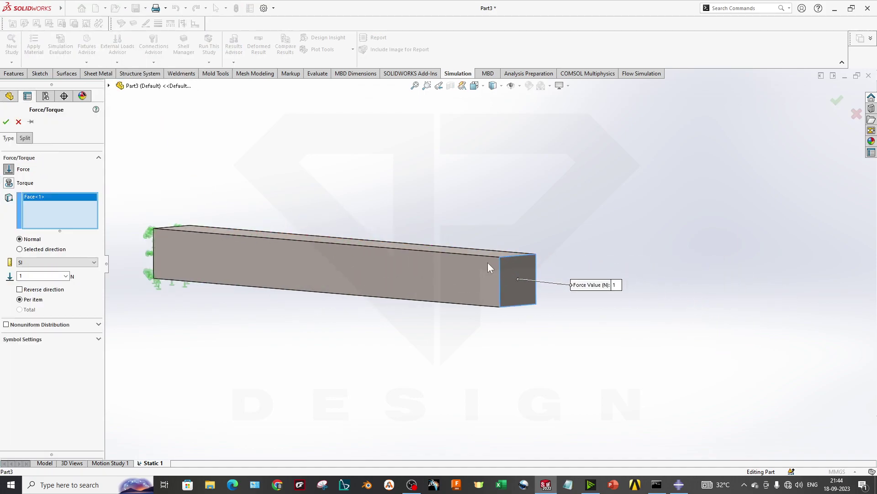
Direct the force downward along the end face's vertical edge and set it to 10000 N per item
left_click(21, 250)
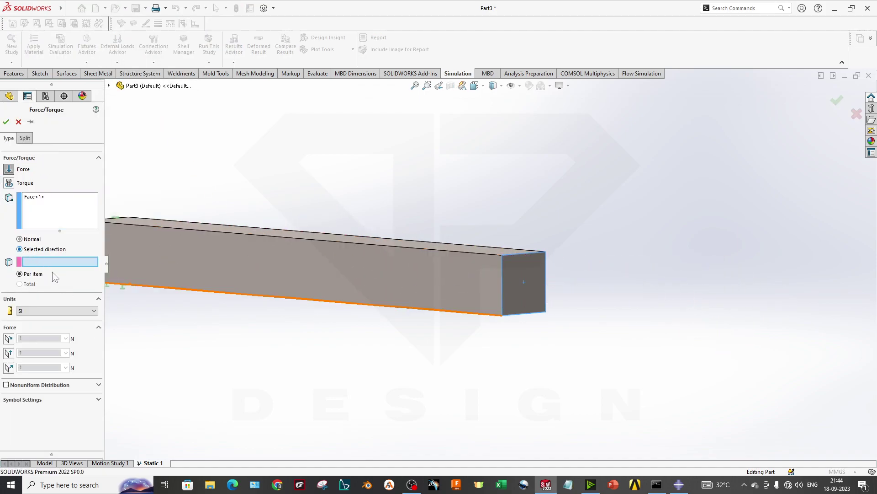
left_click(503, 283)
scroll(416, 271, "up", 3)
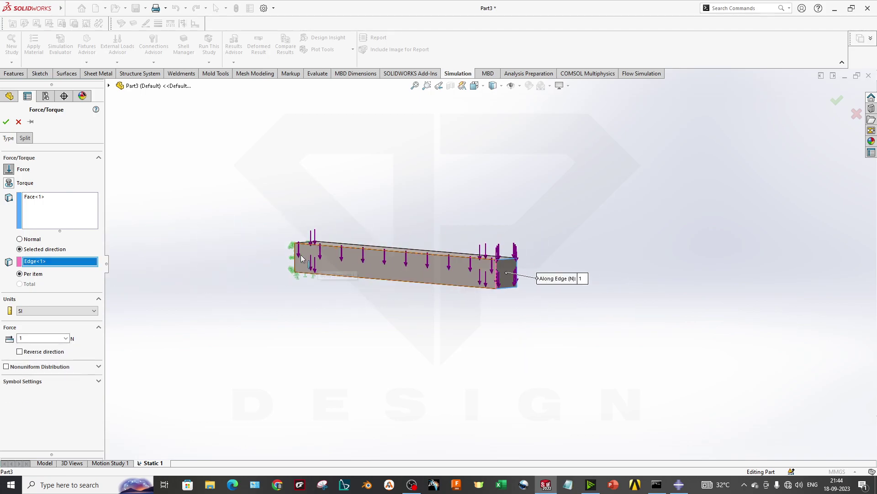
scroll(301, 257, "down", 2)
double_click(21, 338)
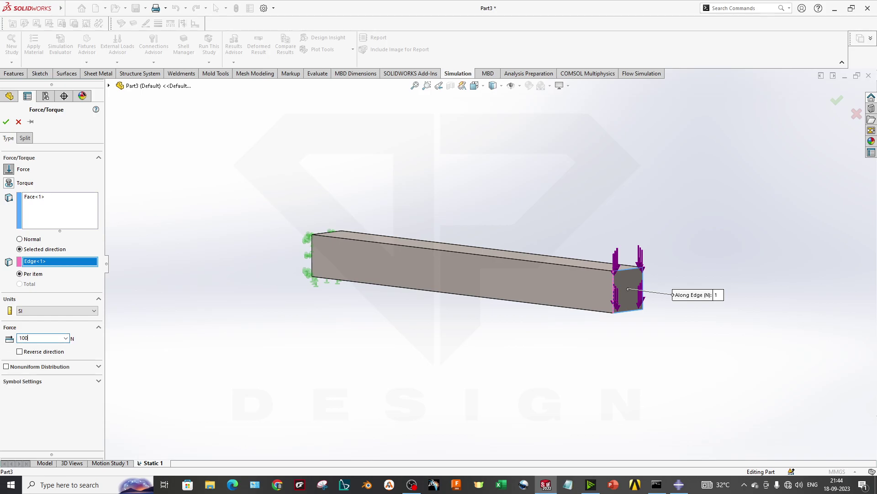
left_click(5, 121)
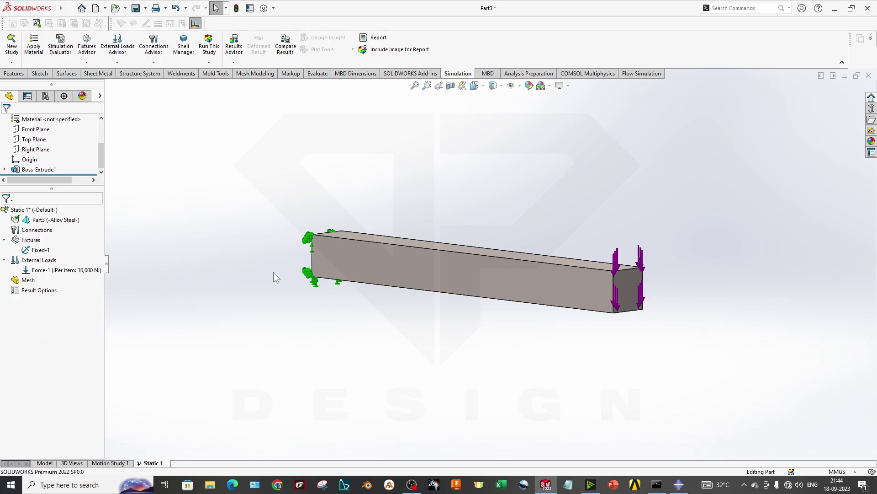
Start a mesh for the bar with custom mesh parameters, setting the maximum and minimum element sizes to 7 mm
scroll(434, 274, "down", 3)
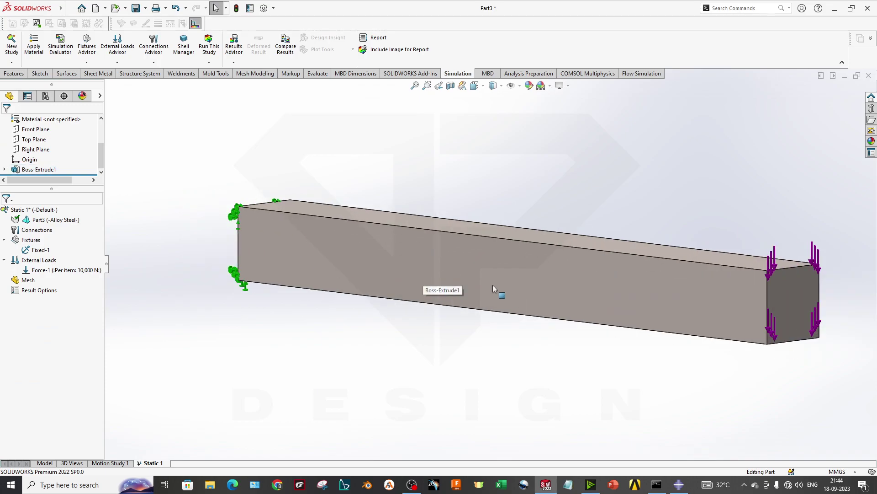
middle_click_drag(492, 284, 524, 293)
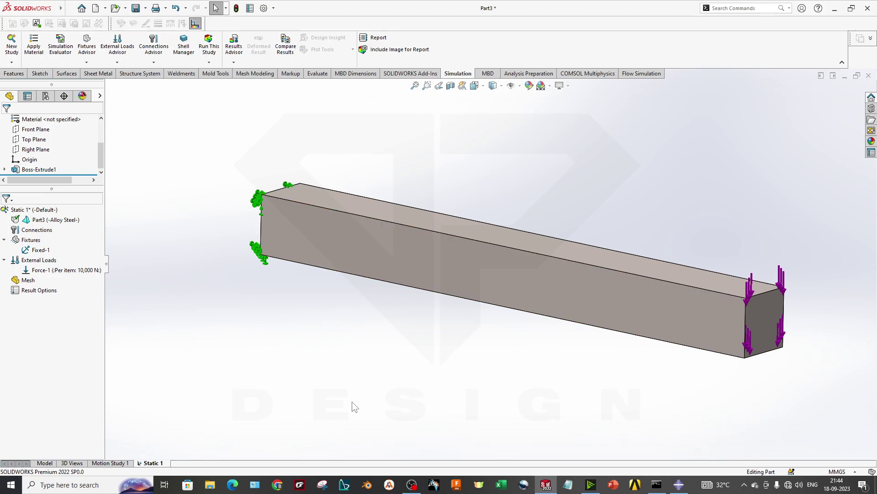
right_click(27, 279)
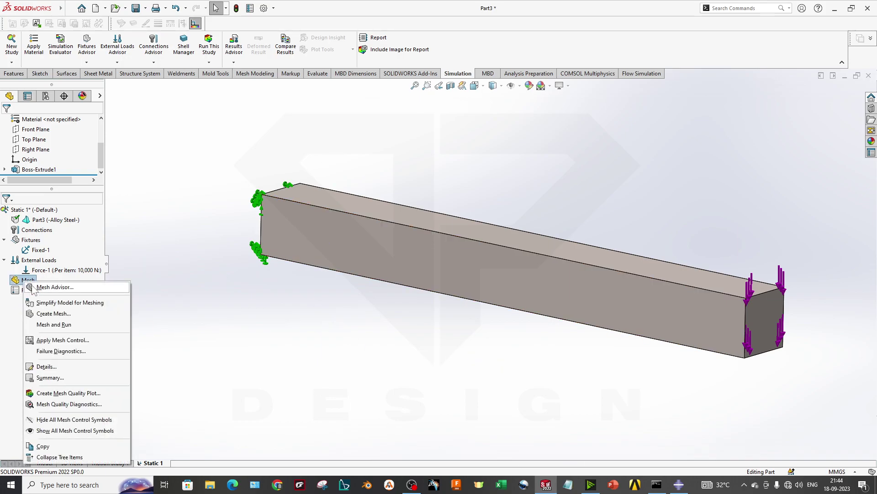
left_click(53, 314)
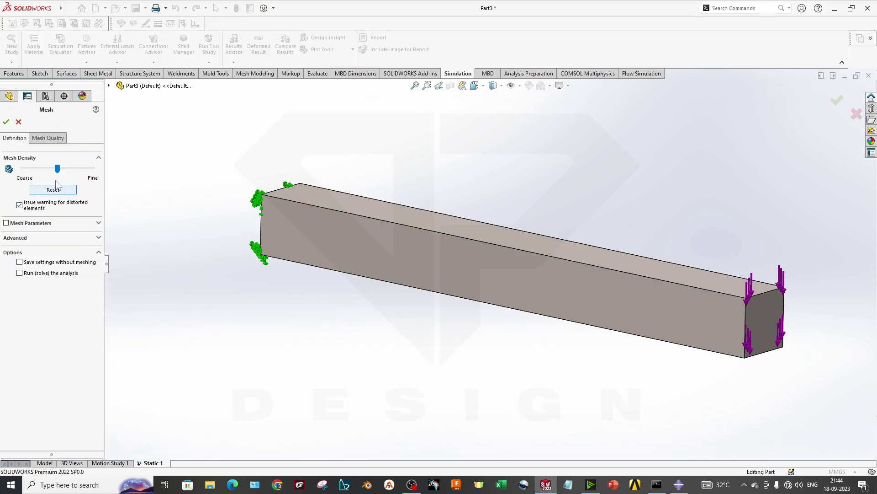
left_click(27, 224)
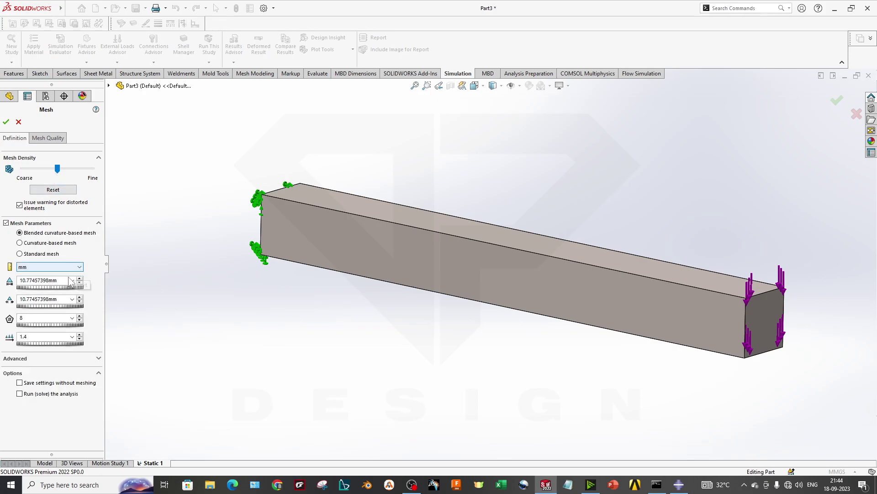
left_click(65, 280)
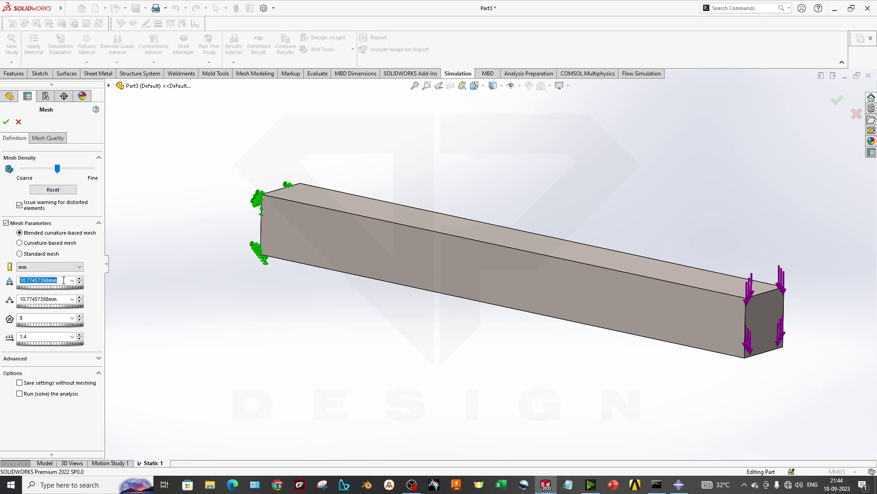
type("7.00mm")
left_click(63, 299)
type("7")
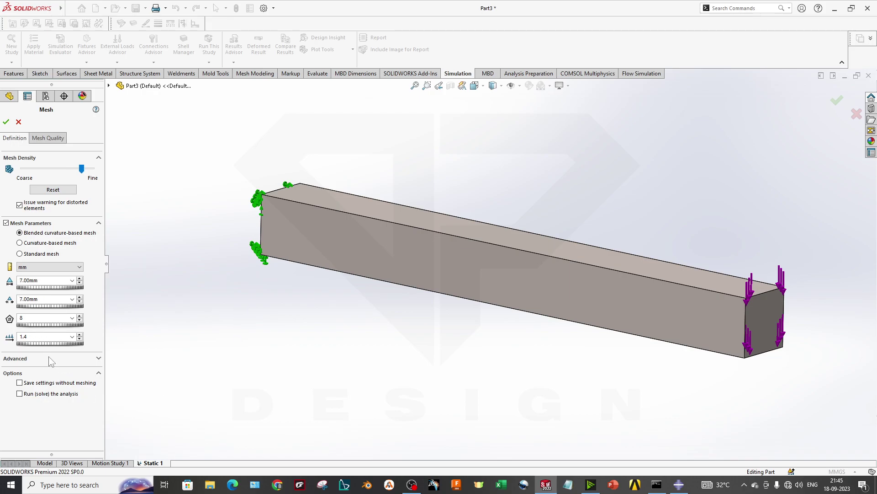
Set the mesh's element size growth ratio to 1.1 and the Jacobian points to 4 points
left_click_drag(43, 343, 39, 344)
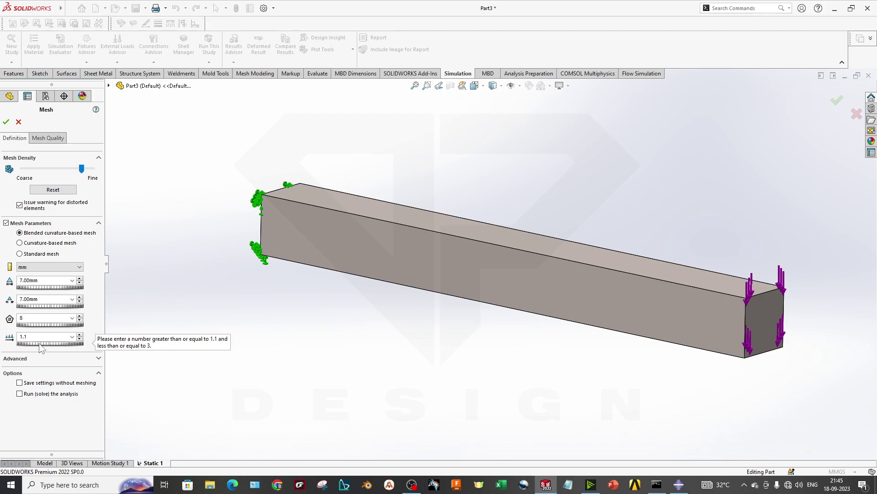
left_click(62, 361)
left_click(82, 371)
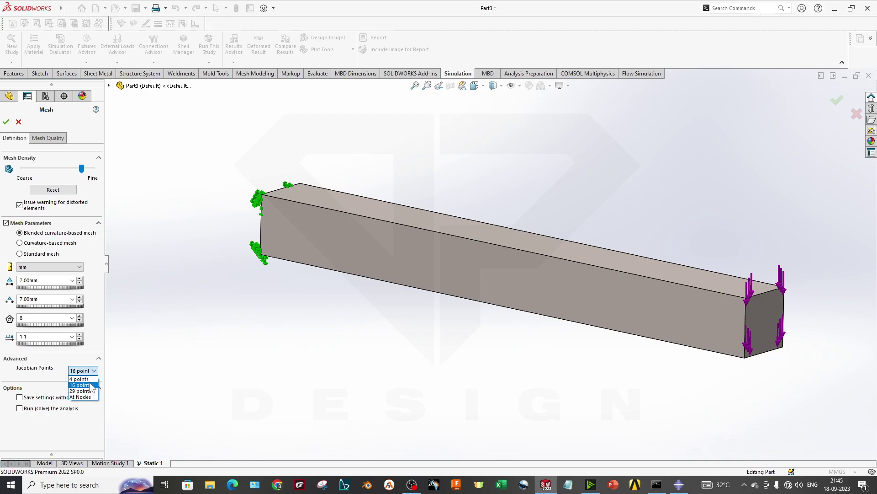
left_click(80, 379)
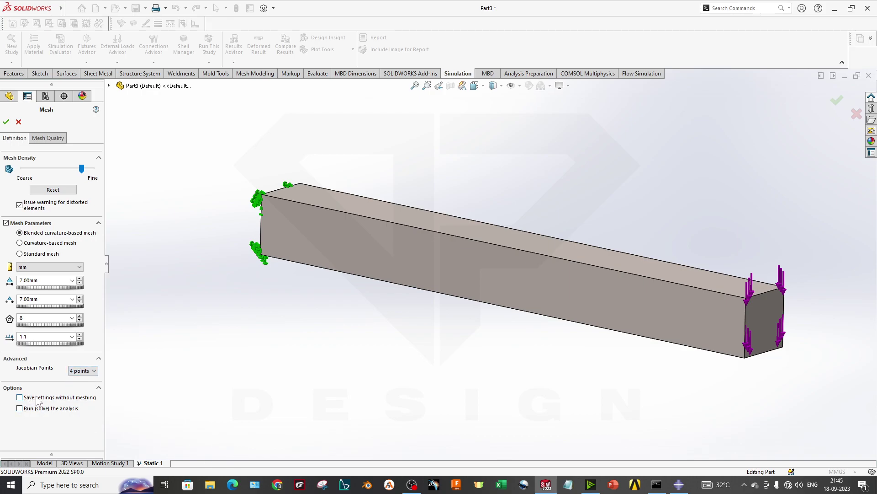
Check the part's mesh quality setting, keep it at high quality, and generate the mesh
left_click(48, 137)
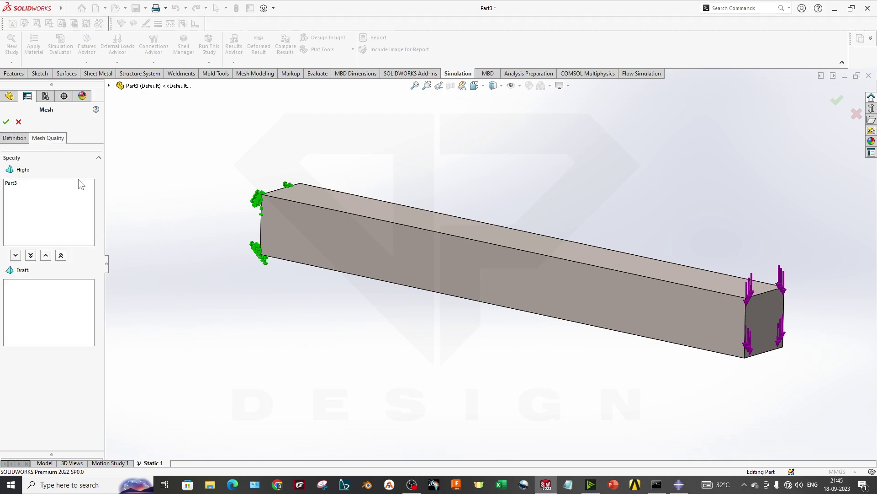
left_click(15, 138)
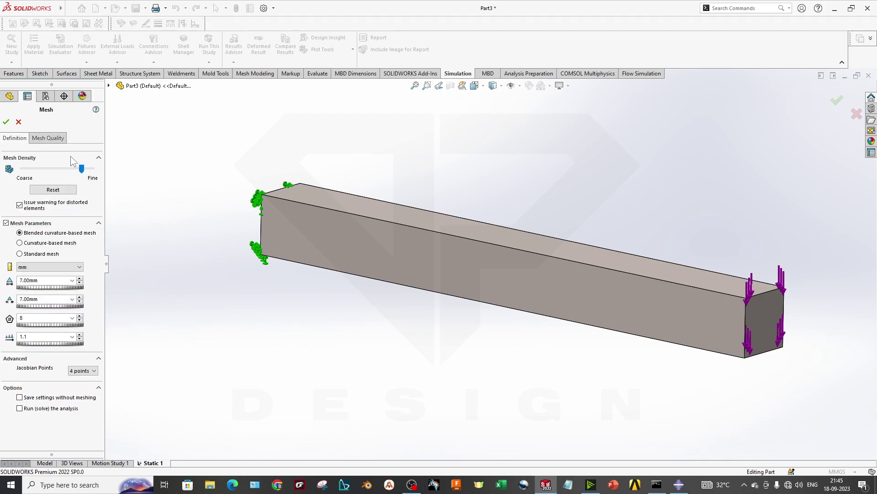
left_click(48, 137)
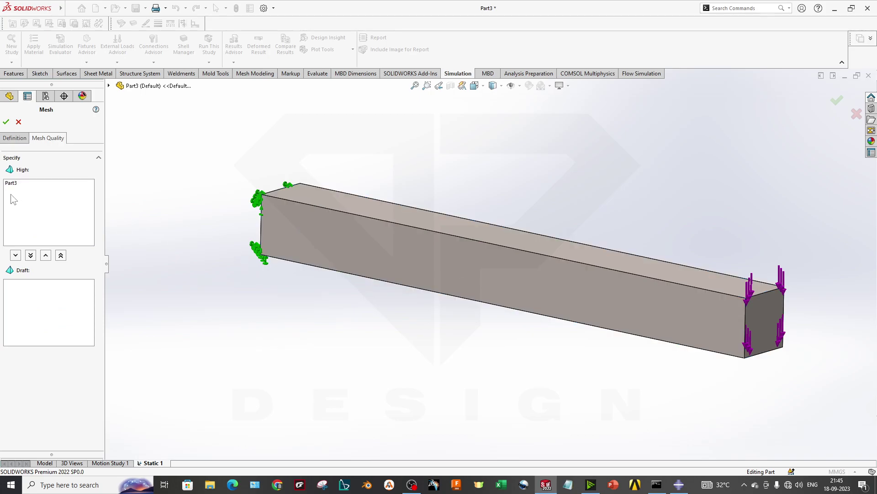
middle_click_drag(463, 352, 242, 281)
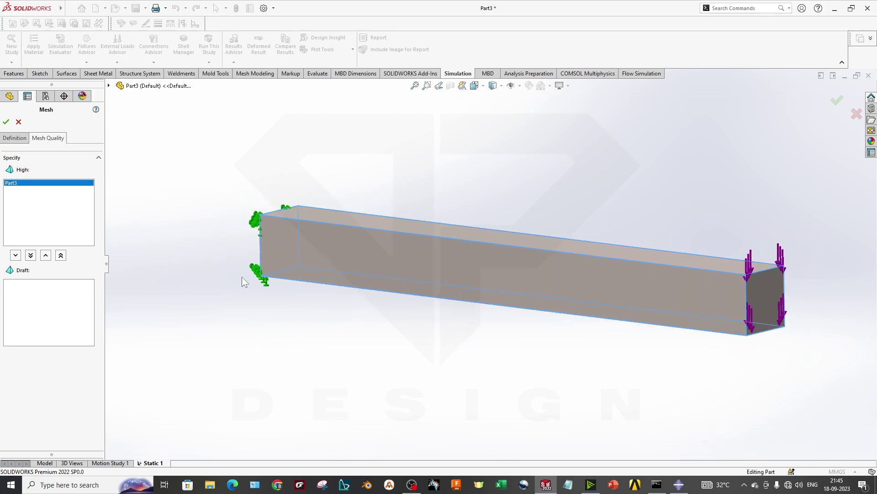
left_click(26, 139)
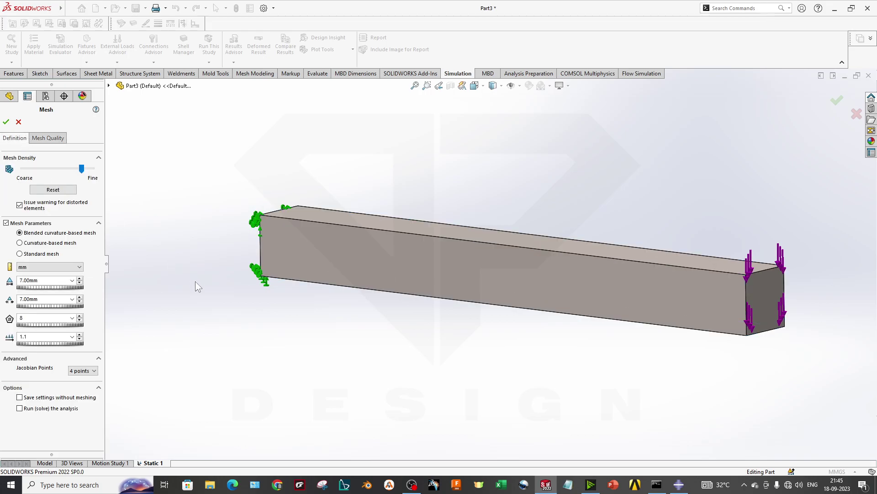
middle_click_drag(253, 335, 362, 343)
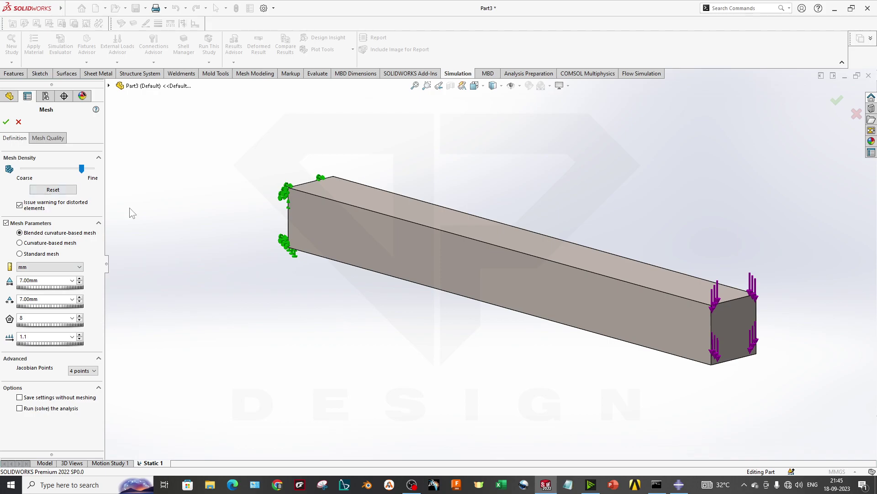
left_click(6, 121)
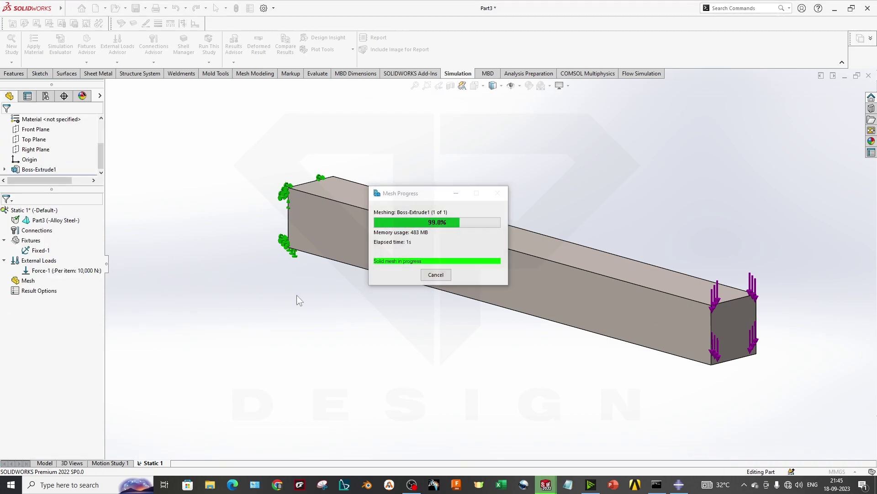
Inspect the meshed bar and run the static study
key("f")
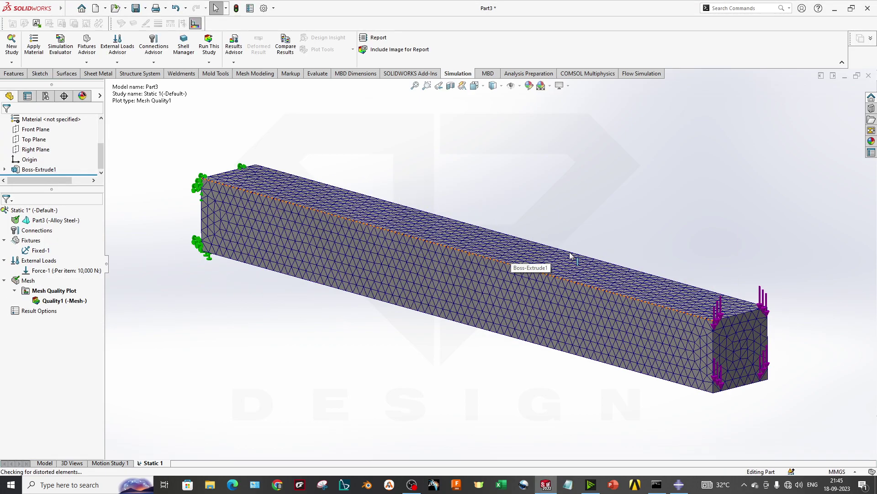
scroll(572, 314, "up", 1)
scroll(481, 356, "up", 1)
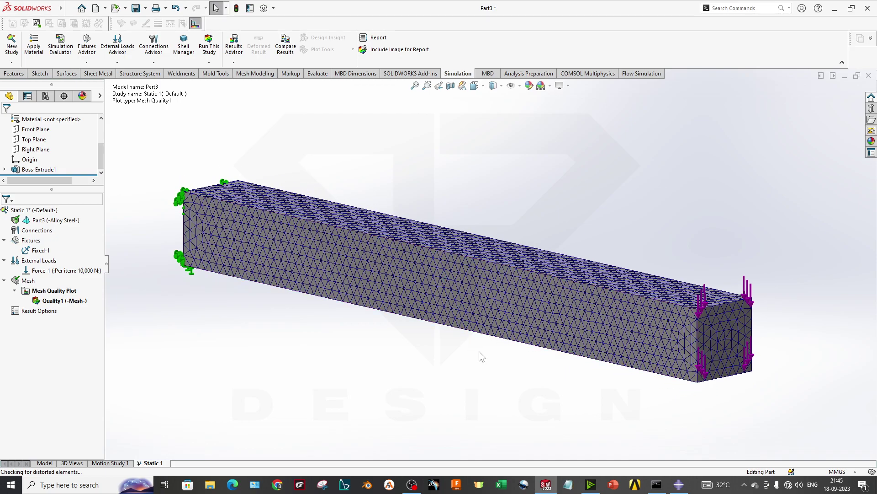
scroll(467, 371, "up", 2)
scroll(415, 270, "down", 2)
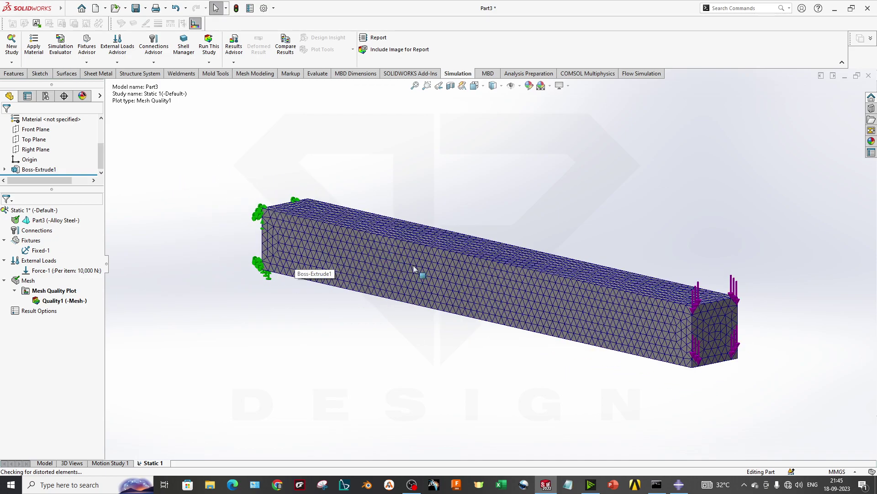
middle_click_drag(415, 270, 448, 302)
scroll(503, 302, "down", 3)
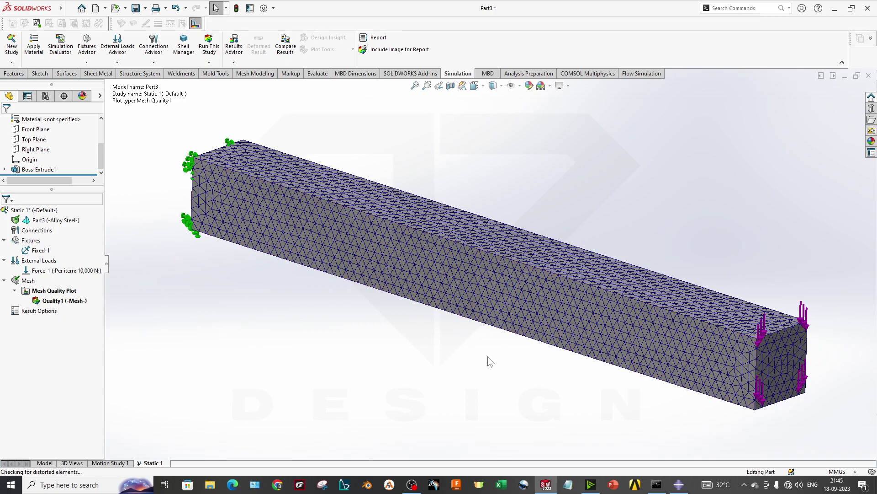
left_click(209, 46)
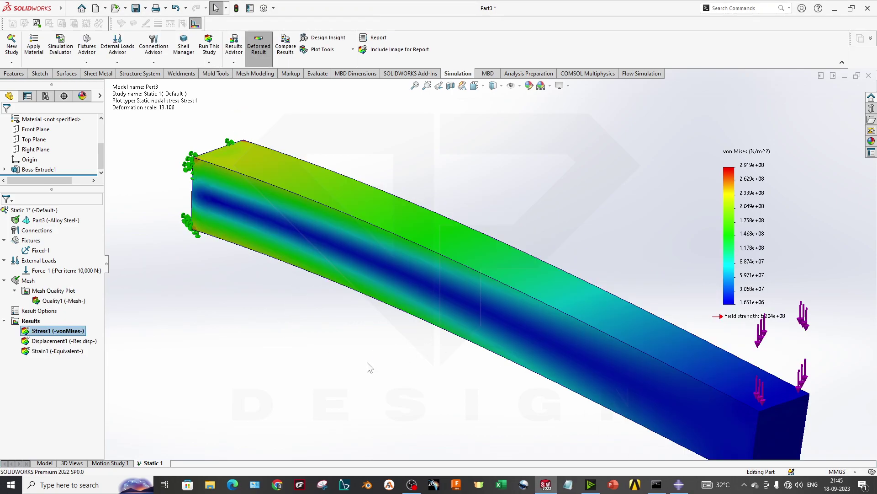
Examine the von Mises stress plot on the deformed bar and show the resultant displacement plot
scroll(436, 355, "up", 3)
middle_click_drag(437, 354, 611, 270)
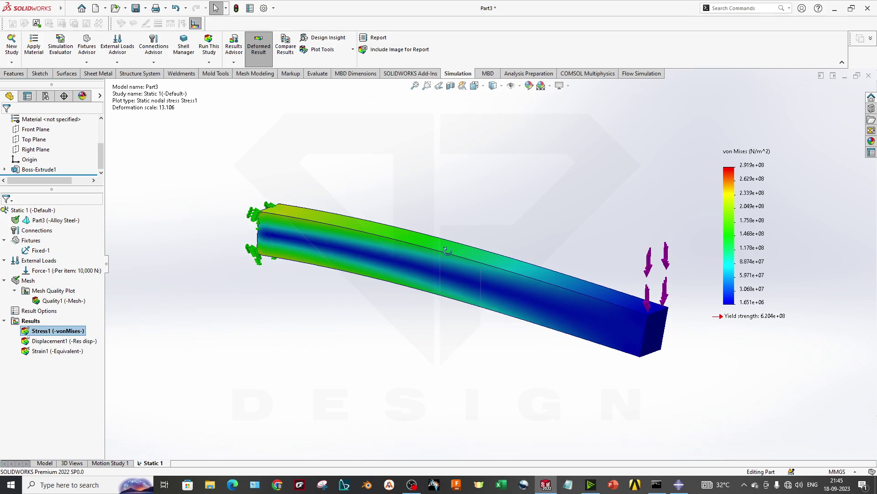
double_click(46, 342)
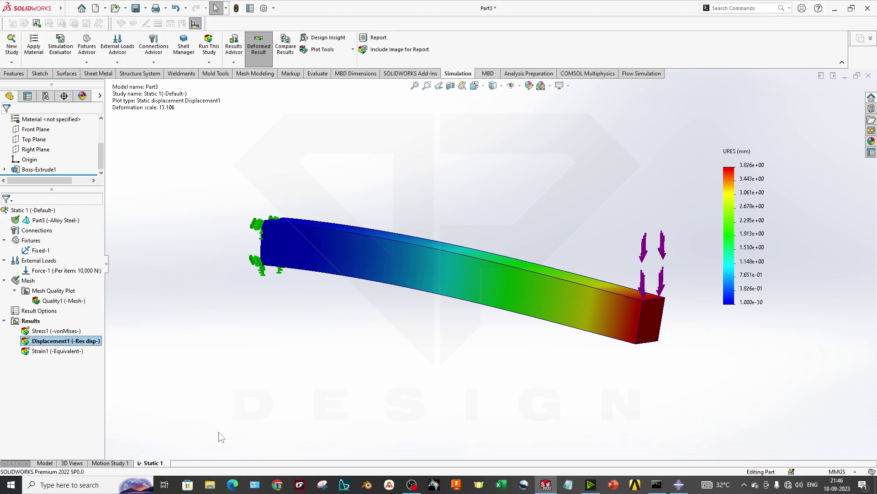
Switch to Excel and create a blank workbook
left_click(82, 483)
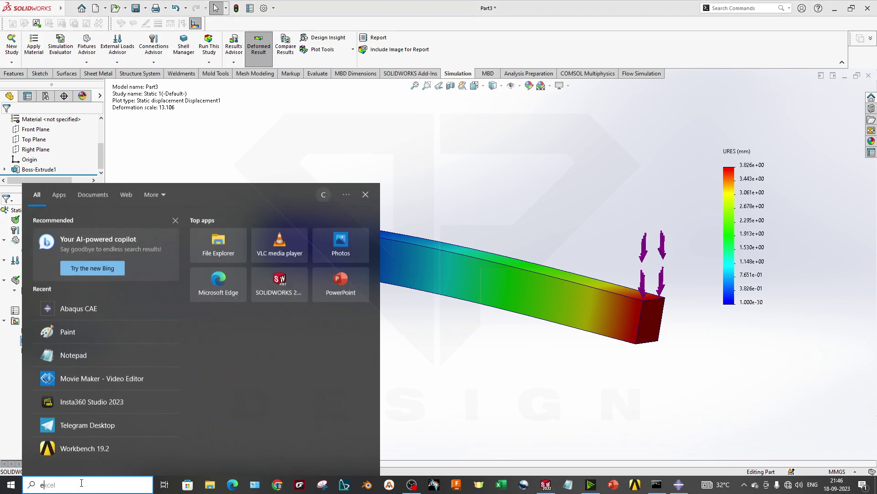
type("excel")
key("Return")
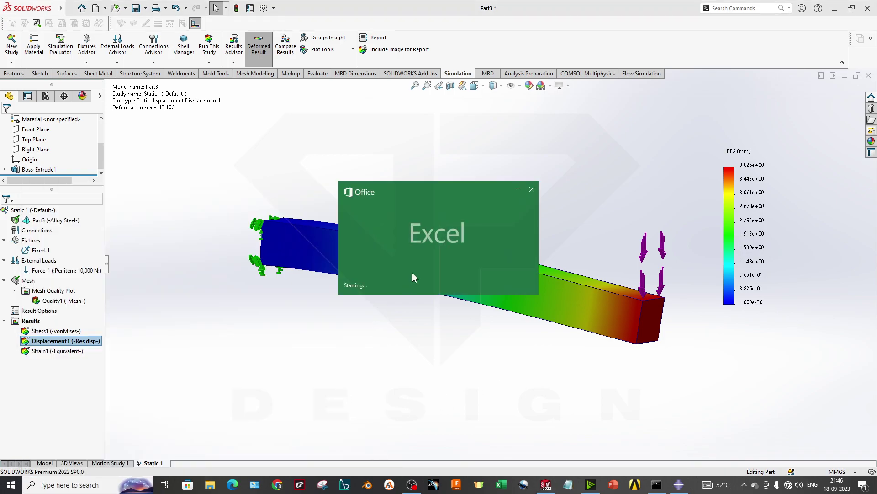
key("Return")
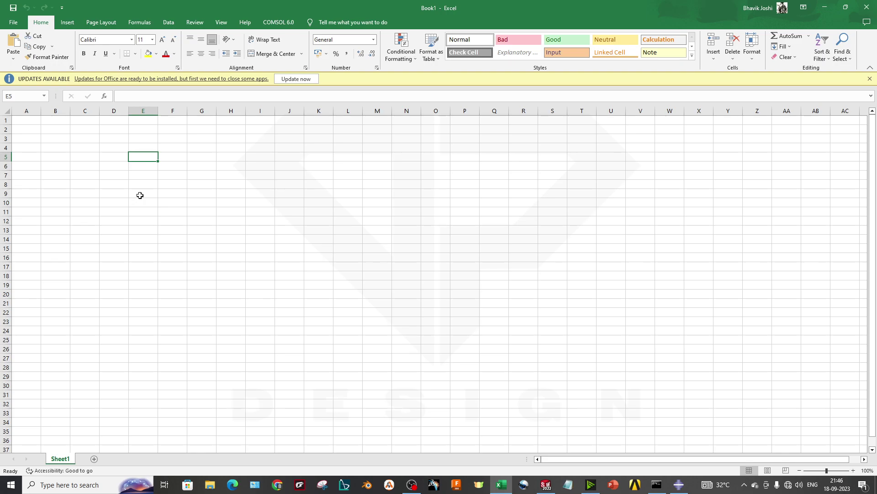
Enter the heading "Solidworks Results" in cell E5 and fit column E to its text
type("Solidweo")
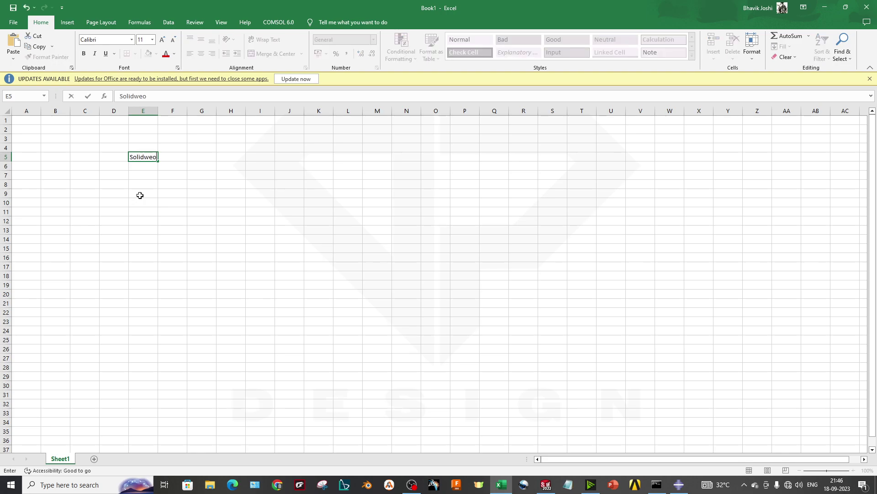
key("BackSpace")
key("BackSpace")
type("orks Results")
key("Return")
double_click(158, 110)
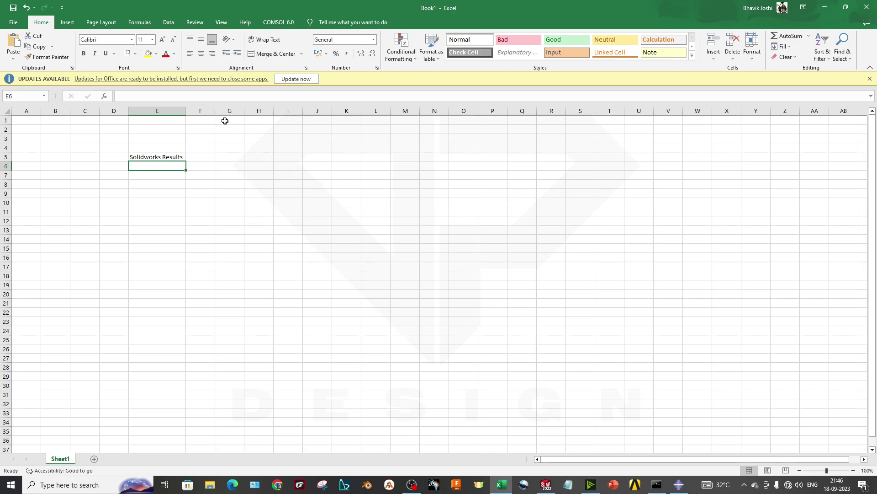
Widen column F, copy the E5 heading into F5 and change it to "]Abaqus Results"
left_click_drag(215, 111, 265, 111)
left_click(155, 157)
key("ctrl+c")
left_click(212, 155)
key("ctrl+v")
double_click(216, 157)
left_click_drag(215, 157, 164, 156)
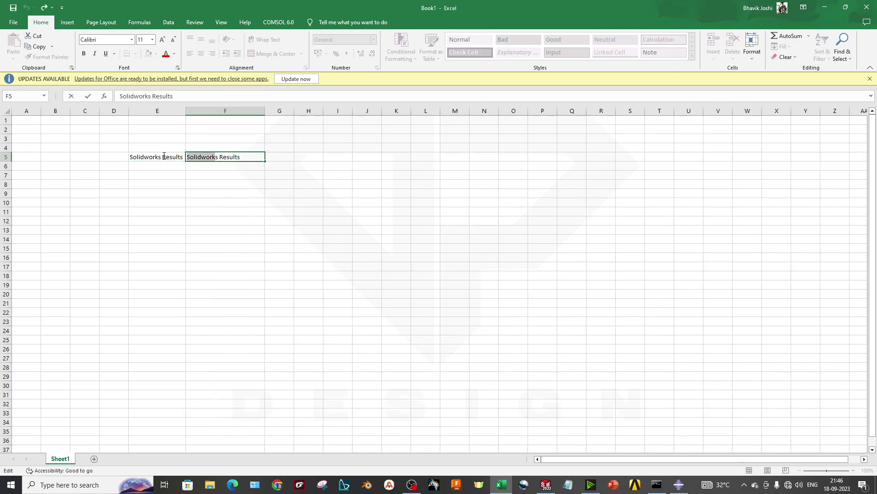
type("]")
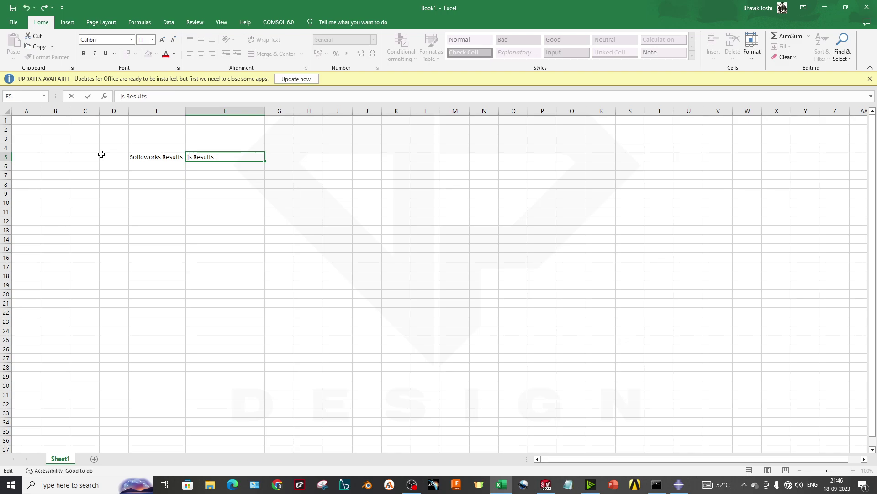
type("Abaqu")
Enter the row labels "Displacement" in D6 and "Stress" in D7, fitting column D to its text
left_click(113, 167)
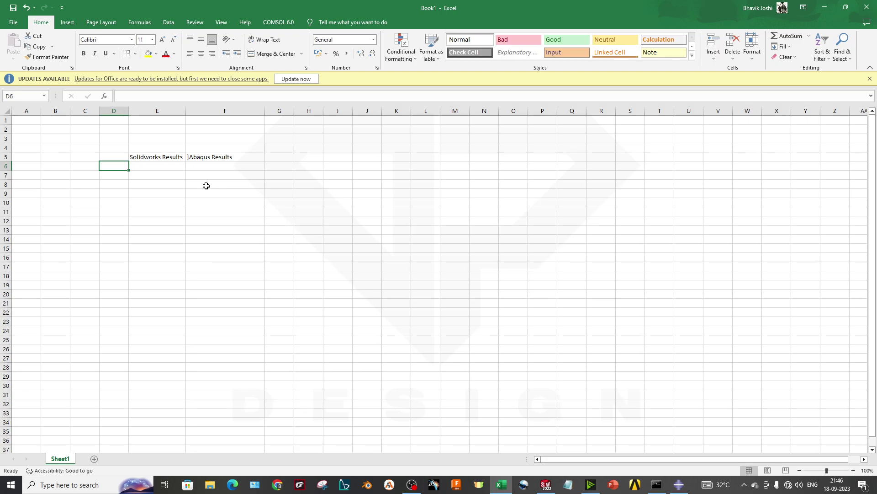
type("Displacement")
key("BackSpace")
key("Return")
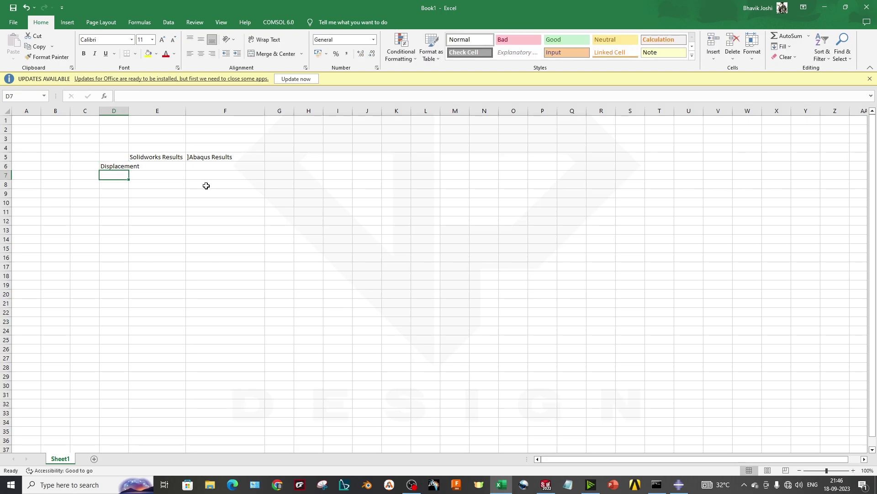
double_click(129, 110)
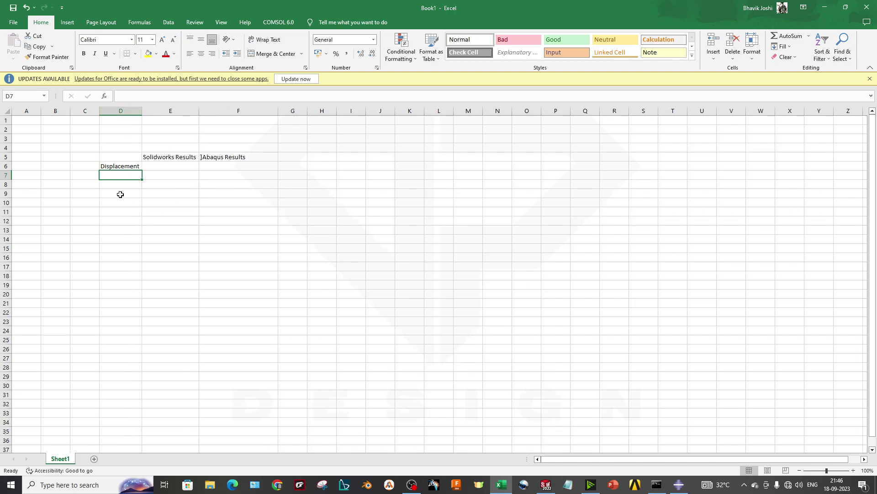
type("St")
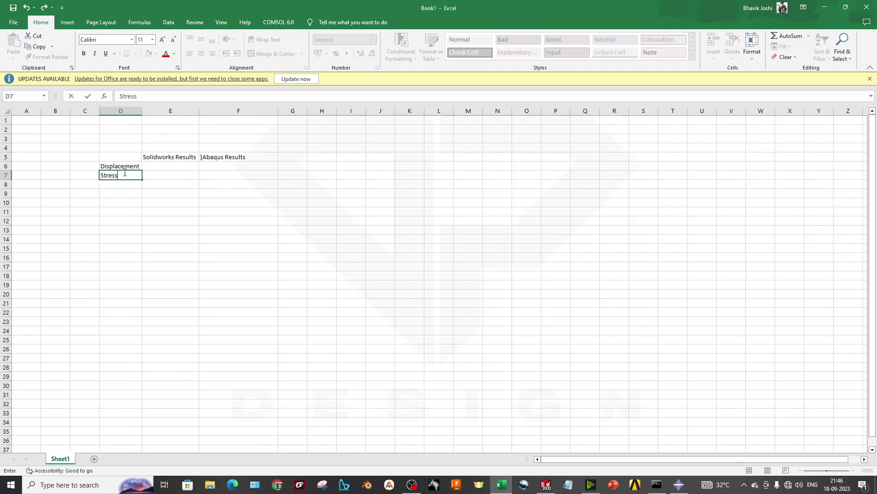
type("ress")
key("Return")
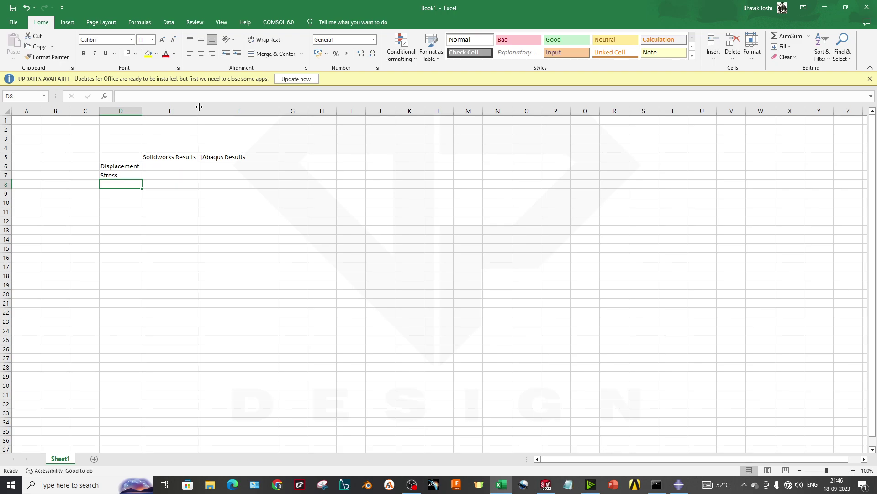
Correct the F5 heading to "Abaqus Results" and enter the maximum displacement 3.826 from the SolidWorks plot in E6
double_click(204, 156)
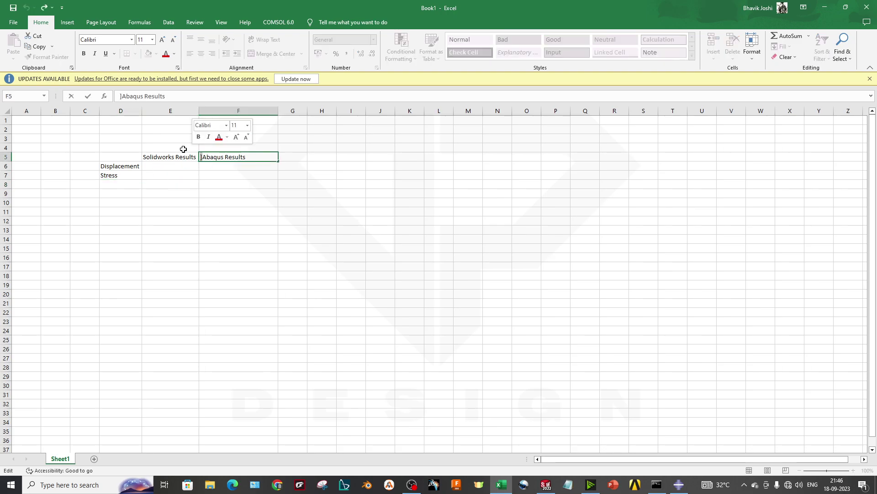
left_click(183, 166)
key("alt+Tab")
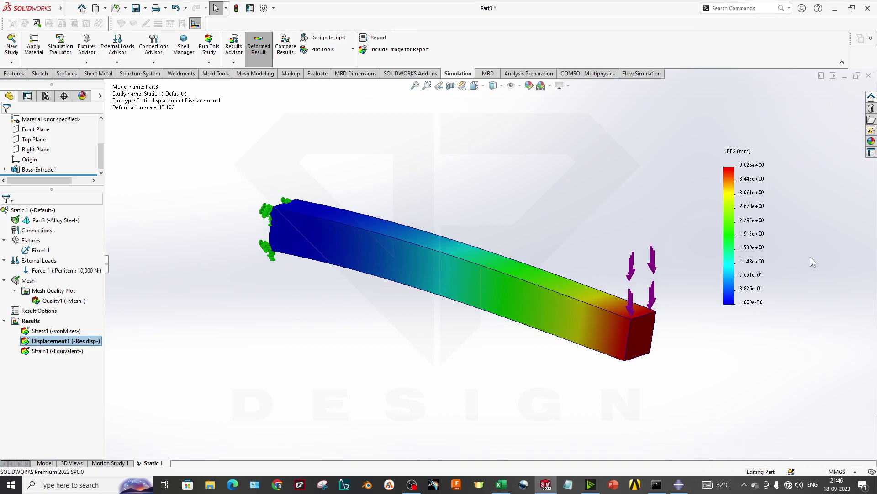
key("alt+Tab")
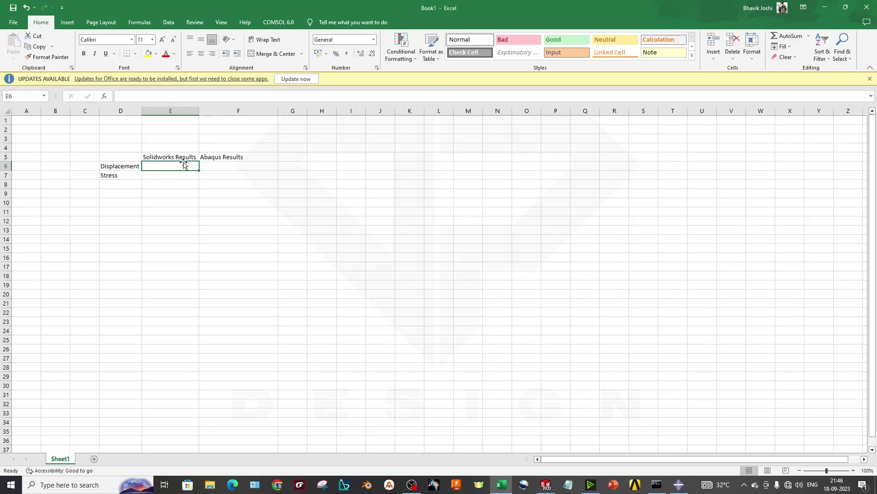
key("alt+Tab")
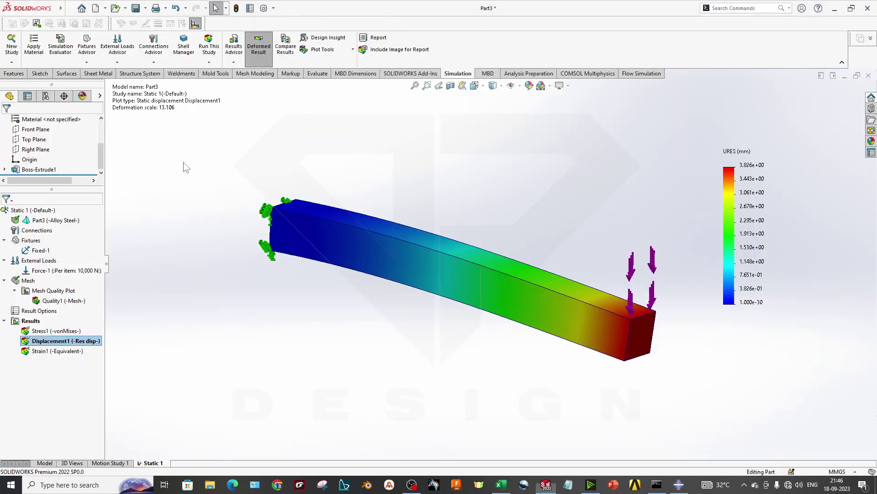
key("alt+Tab")
type("3.")
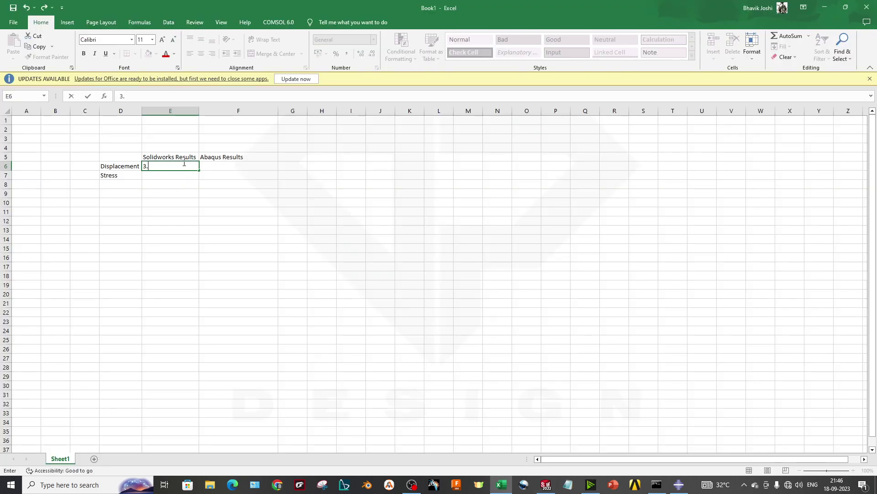
key("Return")
Show the von Mises stress plot in SolidWorks and enter its maximum stress in cell E7 of the Excel table
key("alt+Tab")
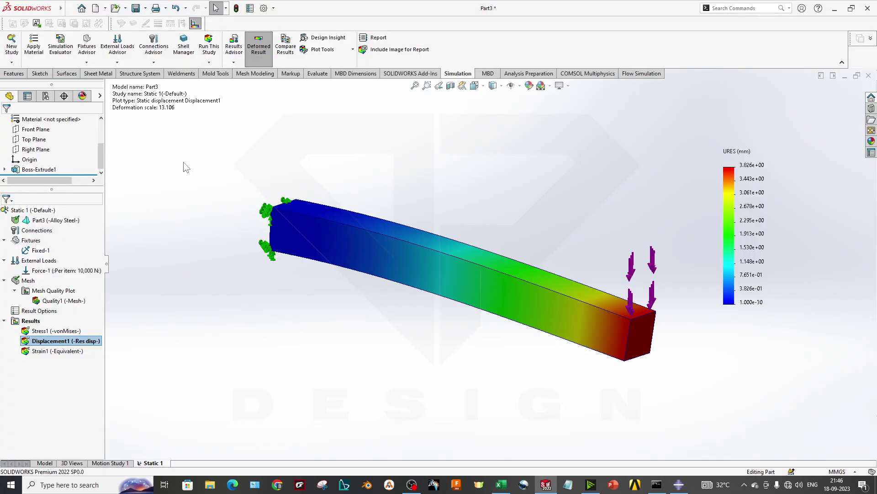
double_click(50, 331)
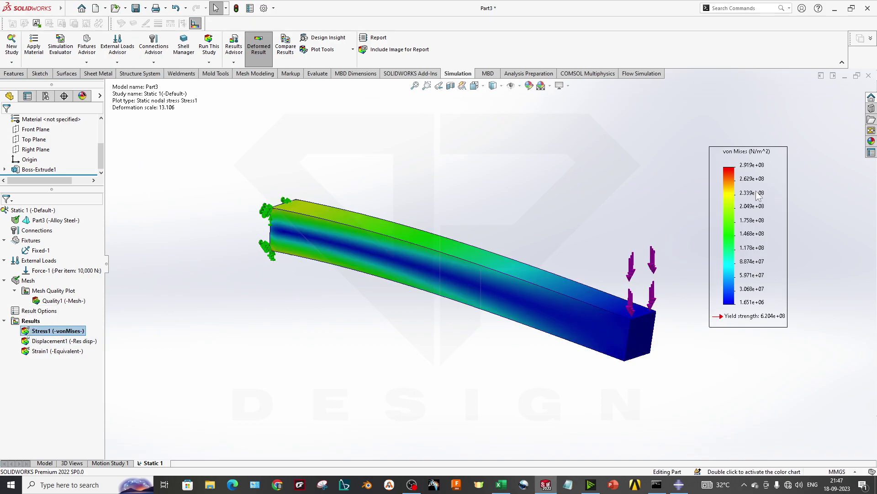
key("alt+Tab")
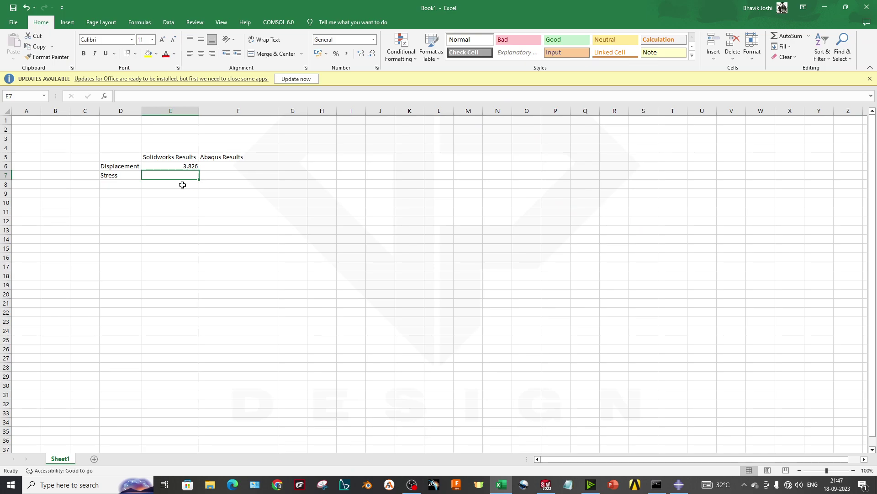
key("alt+Tab")
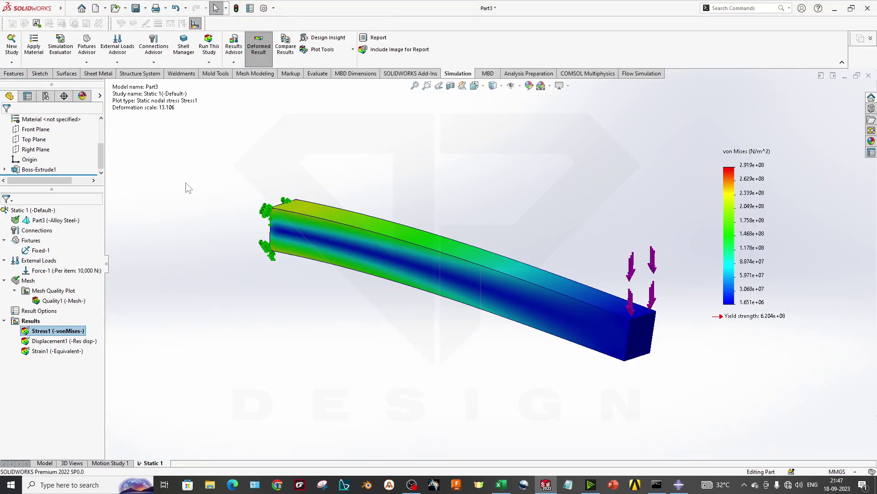
key("alt+Tab")
type("2.")
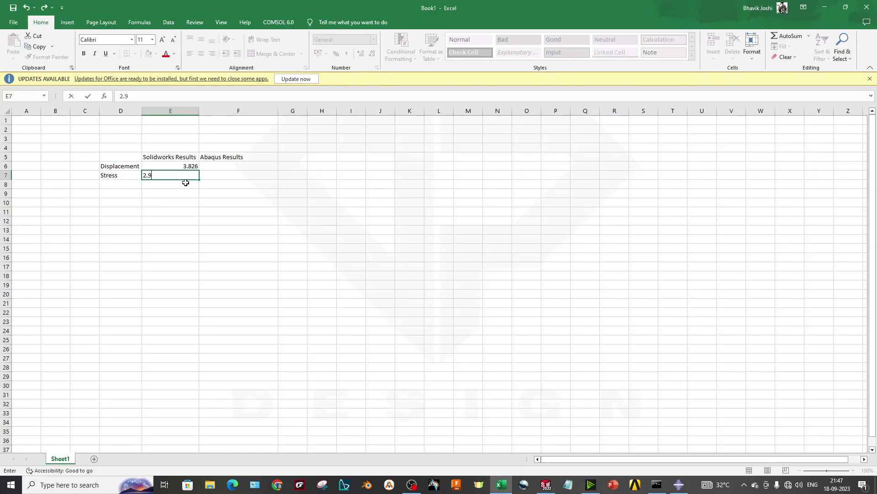
key("Return")
Switch to Abaqus/CAE and create a model database with a Standard/Explicit model
key("alt+Tab")
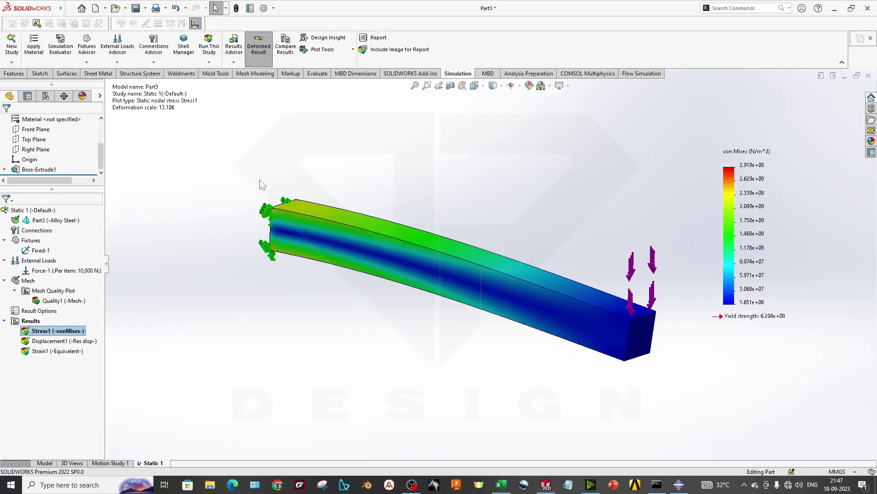
left_click(679, 485)
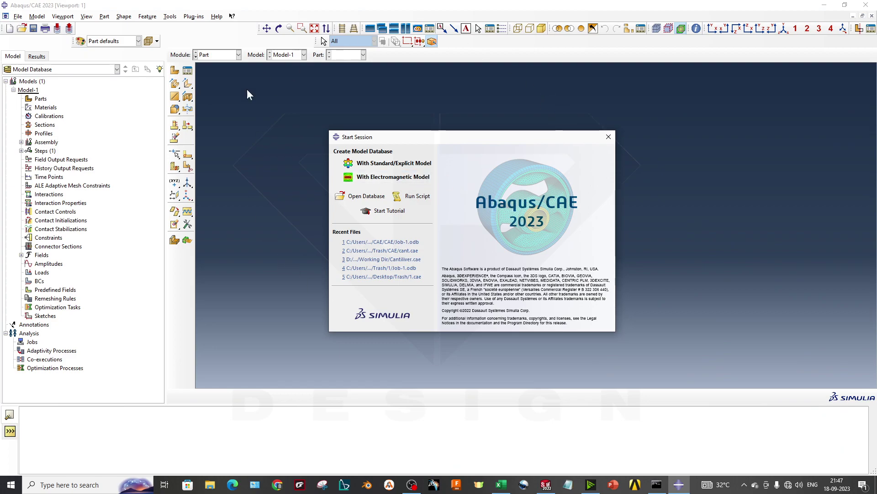
left_click(394, 164)
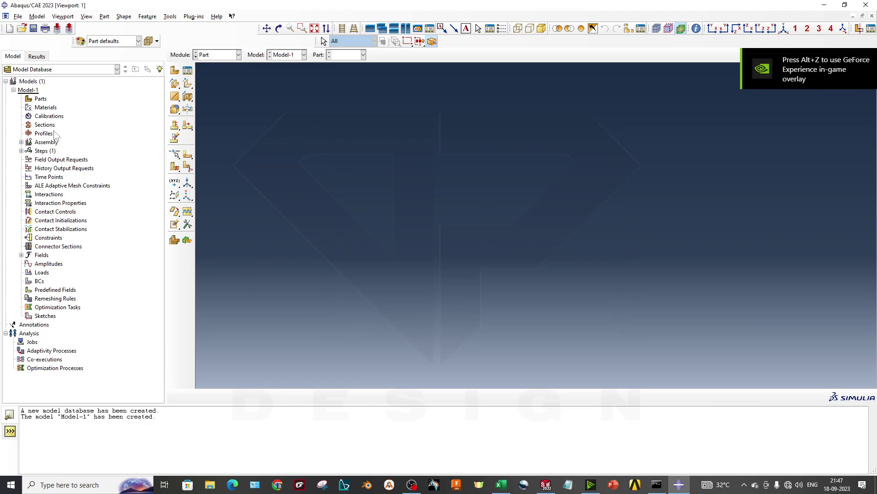
Create a 3D deformable part with a solid extrusion base feature and a new approximate sketch size
right_click(40, 98)
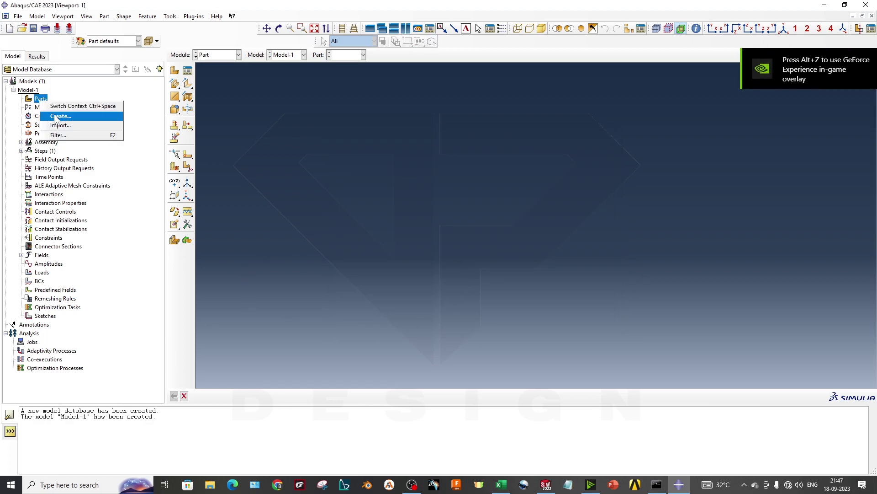
left_click(55, 114)
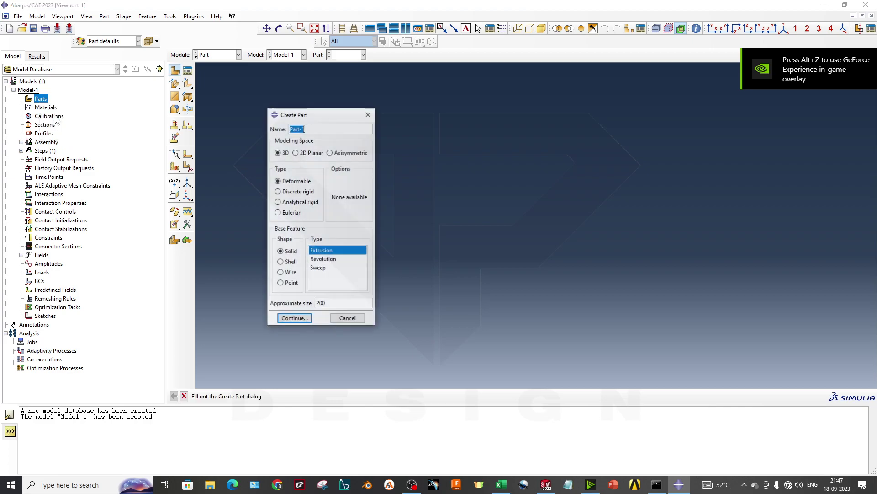
left_click(280, 155)
left_click(289, 181)
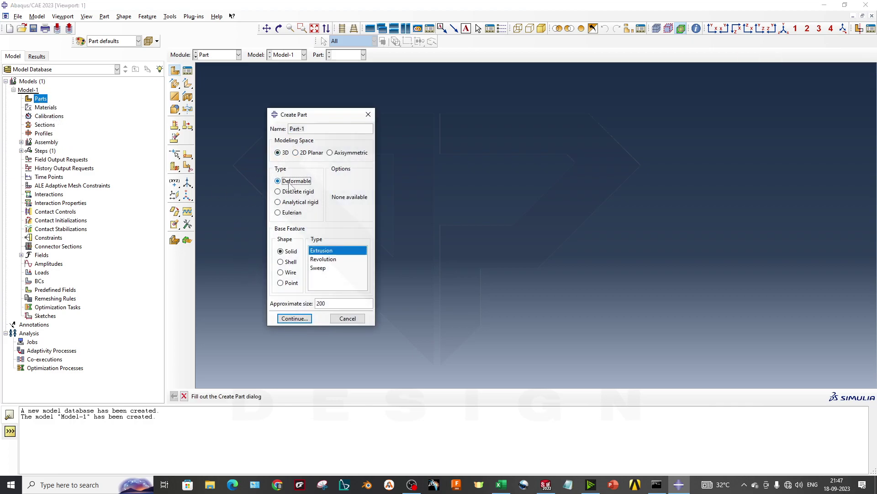
left_click(286, 252)
left_click(319, 252)
left_click(326, 304)
type("5")
key("Return")
Sketch a rectangle about 13 units wide around the sketch origin
left_click(188, 84)
left_click(469, 195)
left_click(585, 270)
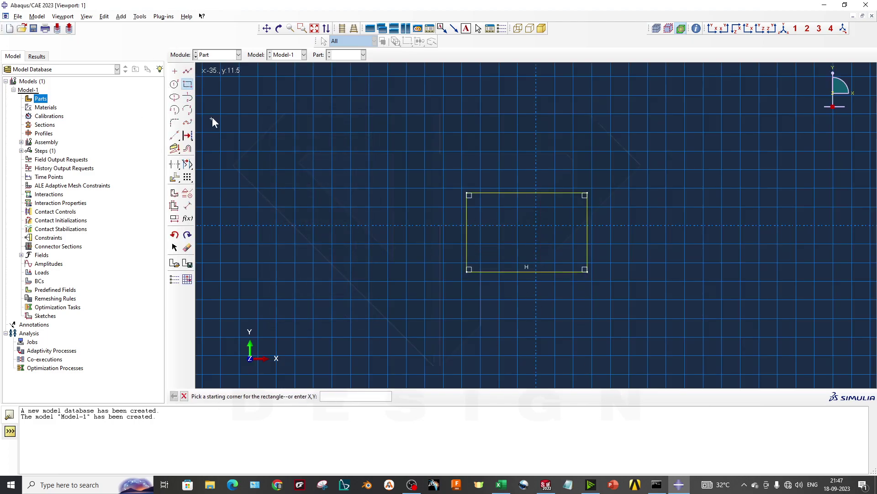
Dimension the rectangle's top edge and set its width to 50
left_click(187, 205)
left_click(513, 195)
left_click(520, 163)
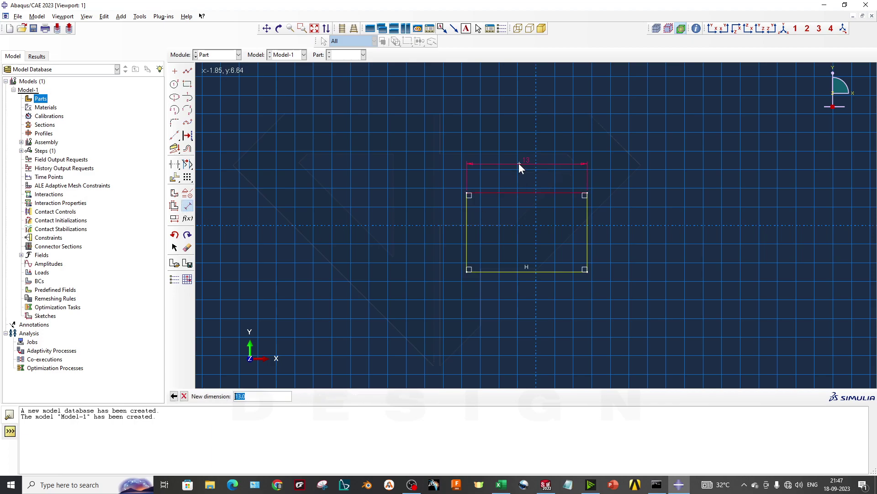
type("50")
key("Return")
Dimension the rectangle's vertical edge, set its height to 50 and finish dimensioning
scroll(503, 176, "down", 2)
scroll(262, 167, "down", 1)
scroll(279, 214, "up", 1)
left_click(243, 226)
left_click(229, 209)
type("50")
key("Return")
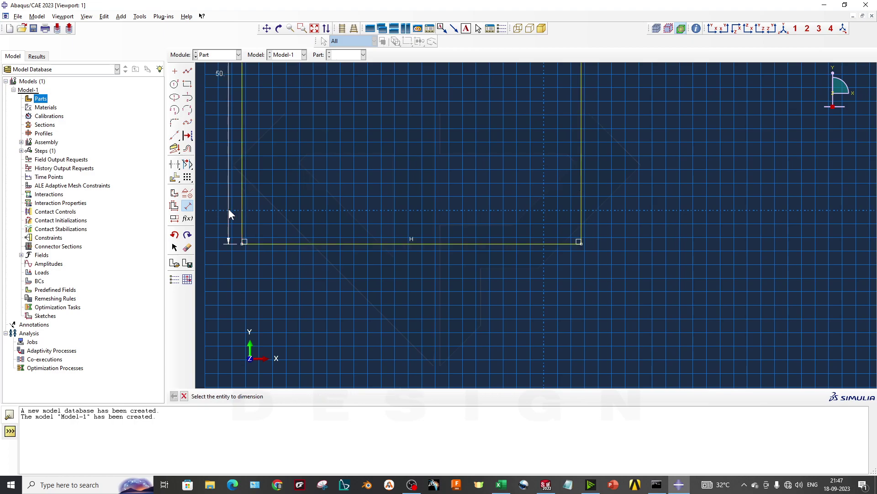
mouse_move(225, 208)
left_mouse_down("ctrl+alt")
mouse_move(381, 143)
mouse_move(425, 213)
mouse_move(576, 263)
mouse_move(558, 242)
left_mouse_up("ctrl+alt")
left_click(186, 396)
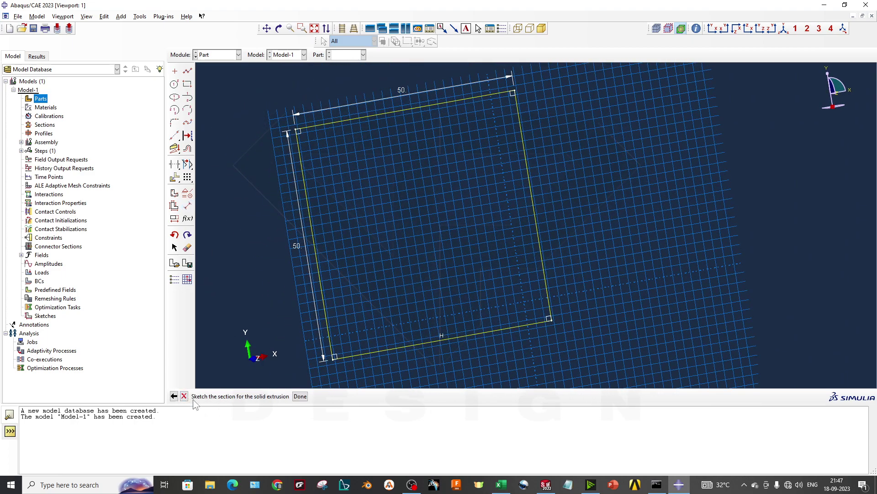
Finish the section sketch and extrude it as a blind solid with a depth of 500
left_click(301, 395)
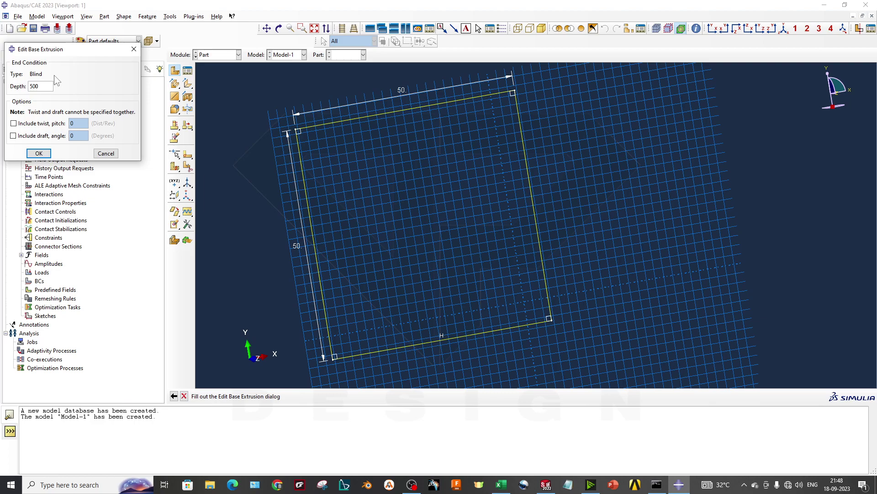
key("Return")
left_click_drag(577, 285, 503, 319, "ctrl+alt")
Create an isotropic elastic material with Young's modulus 210000 and Poisson's ratio 0.28
right_click(53, 107)
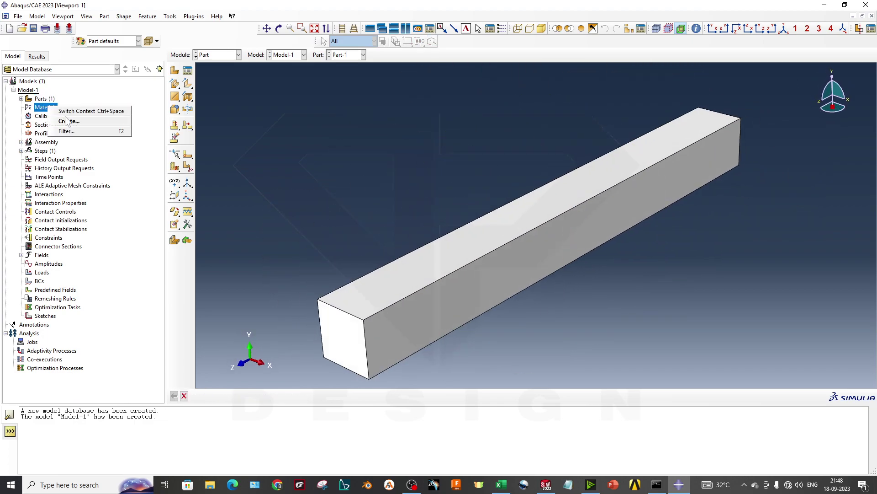
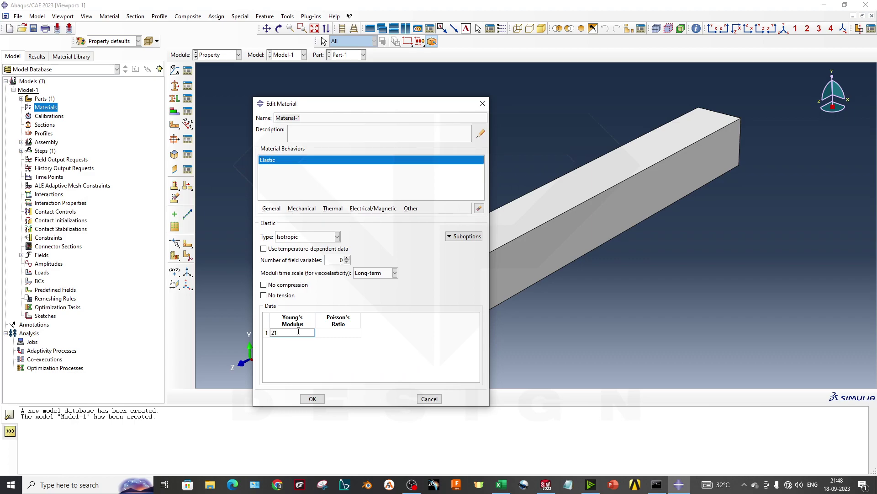
type("0000")
key("Return")
left_click(345, 333)
type("0")
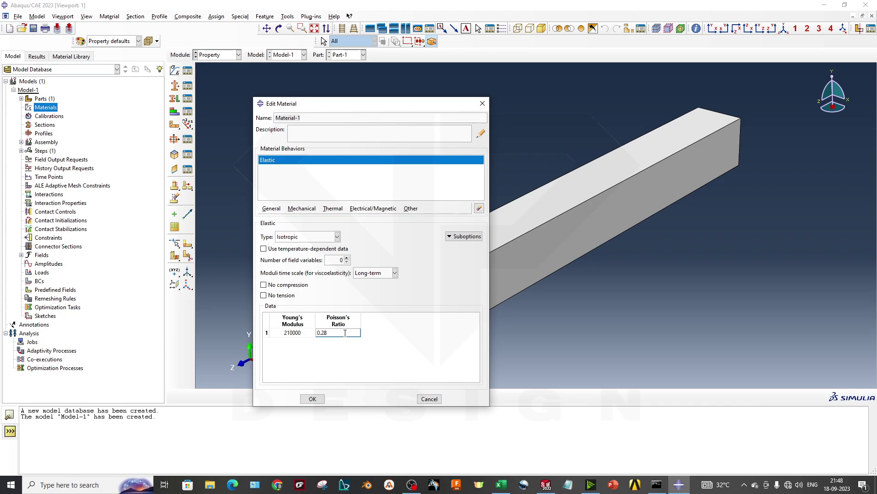
type(".28")
key("Return")
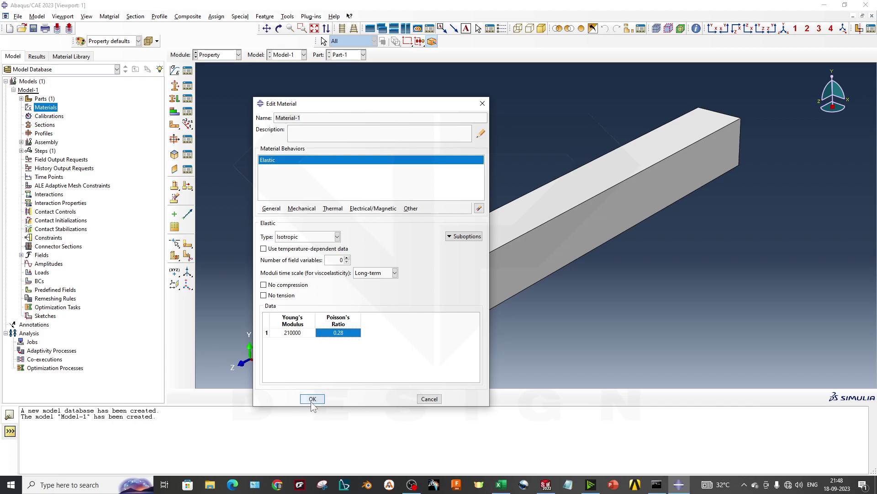
left_click(272, 208)
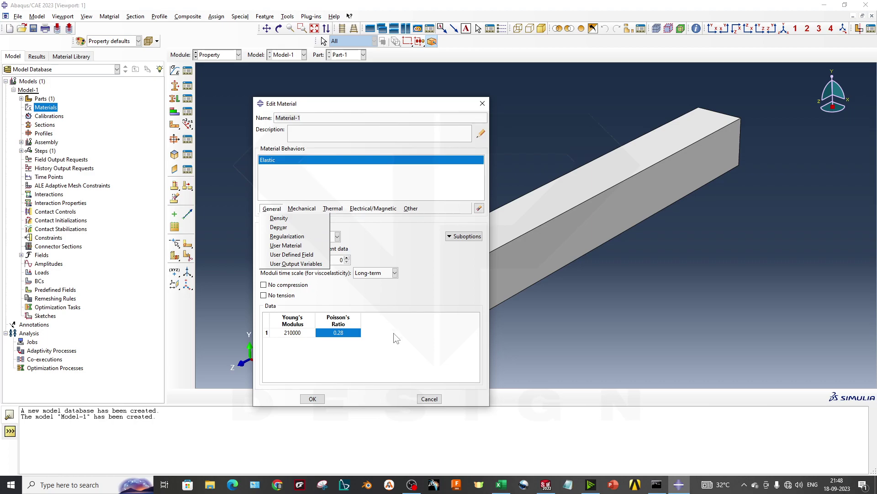
key("Escape")
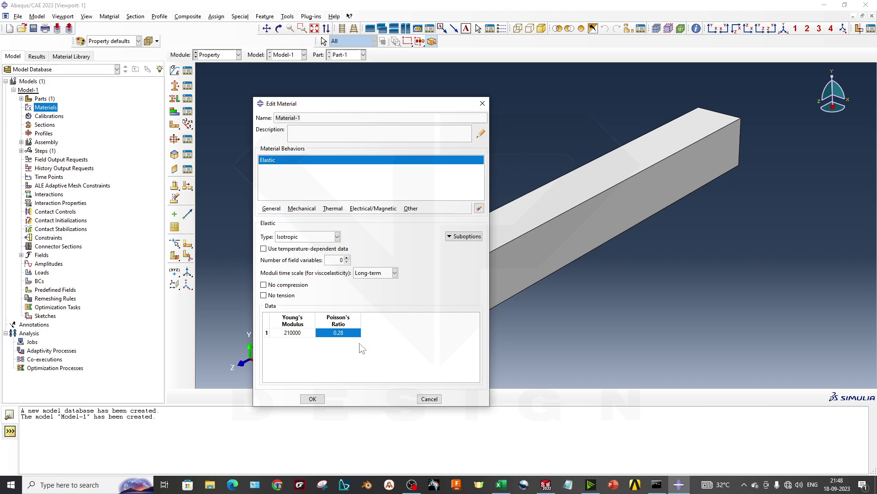
left_click(318, 401)
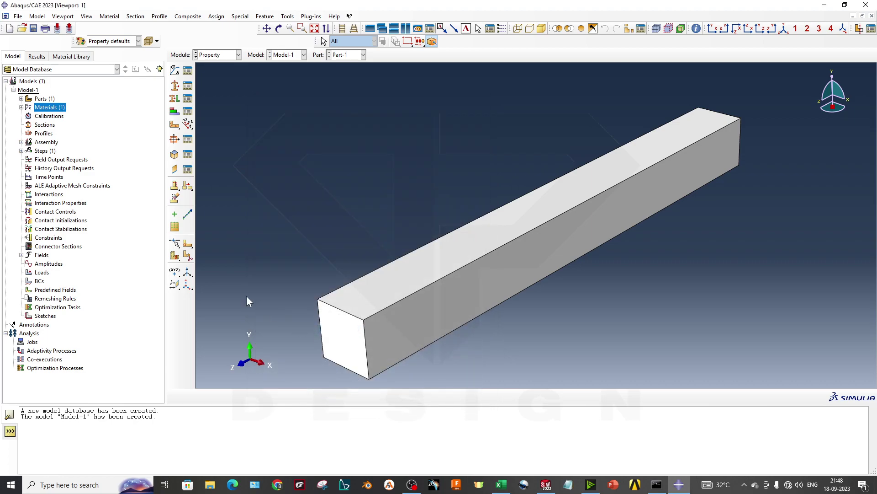
Create a solid, homogeneous section named Alloy_Steel that uses Material-1
right_click(49, 126)
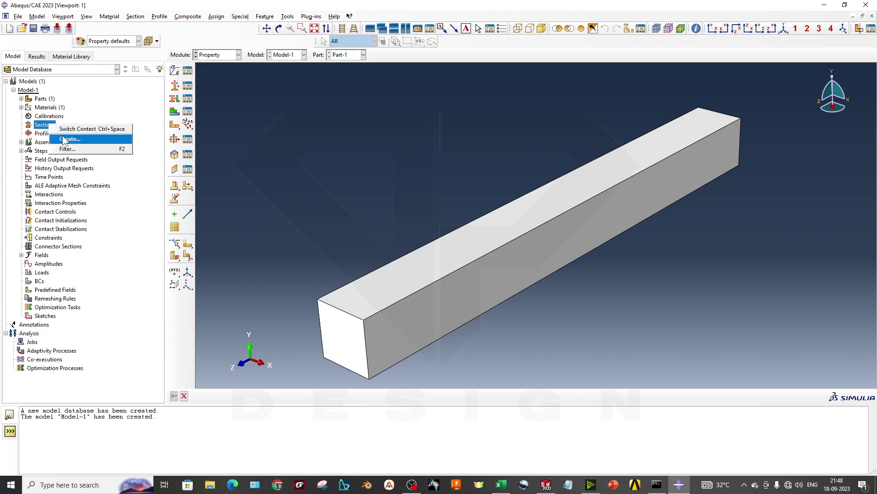
left_click(64, 140)
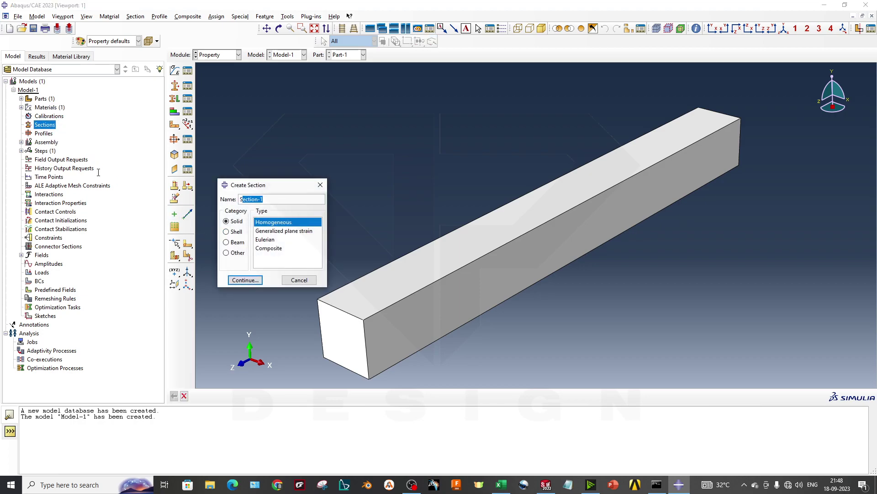
type("Allot")
key("BackSpace")
type("y_Steel")
key("Return")
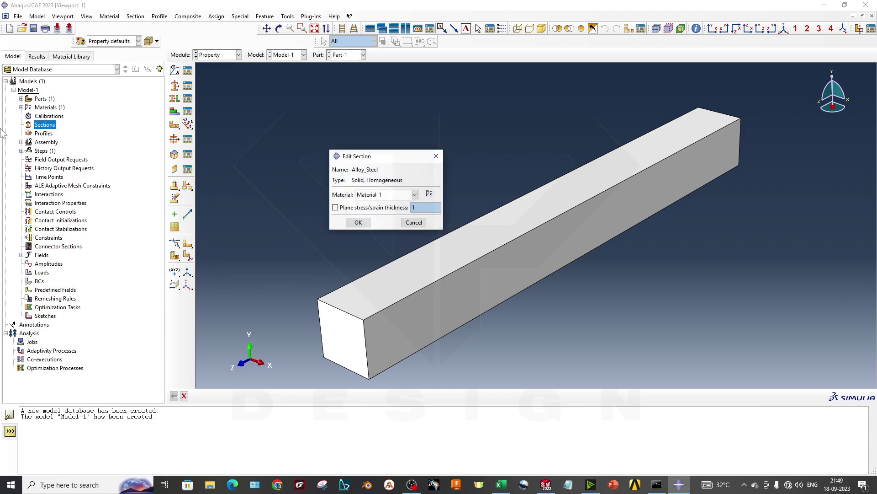
left_click(352, 222)
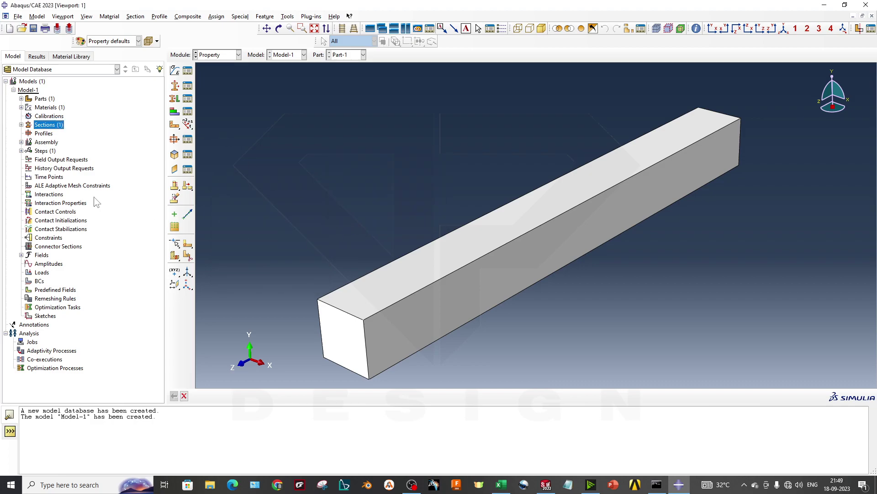
Assign the Alloy_Steel section to the whole beam, creating the region set Set-1
left_click(174, 99)
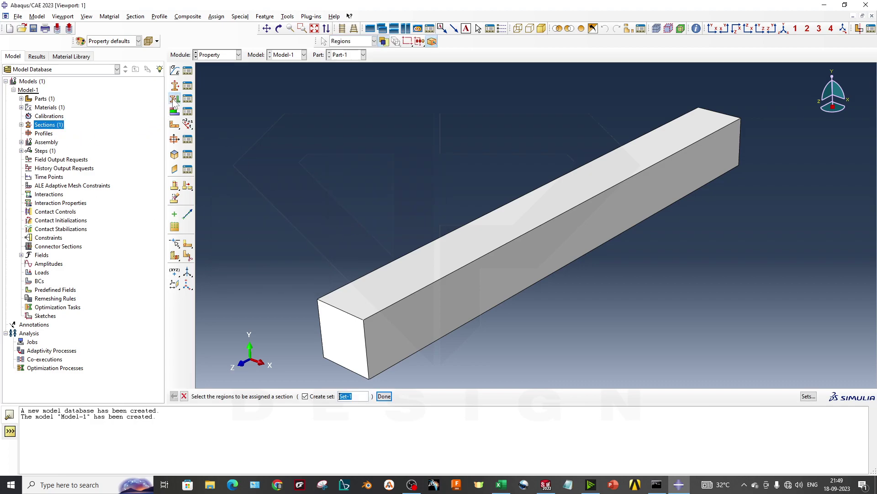
left_click(410, 328)
left_click_drag(410, 328, 457, 340, "ctrl+alt")
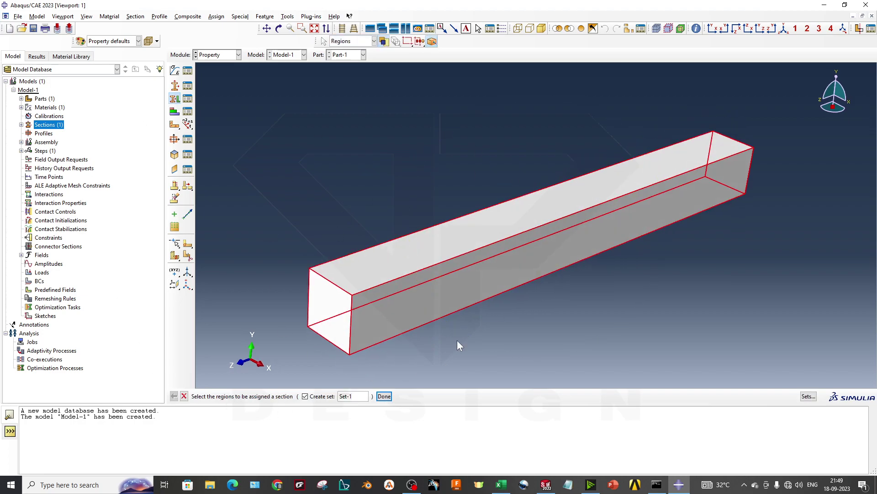
left_click(384, 396)
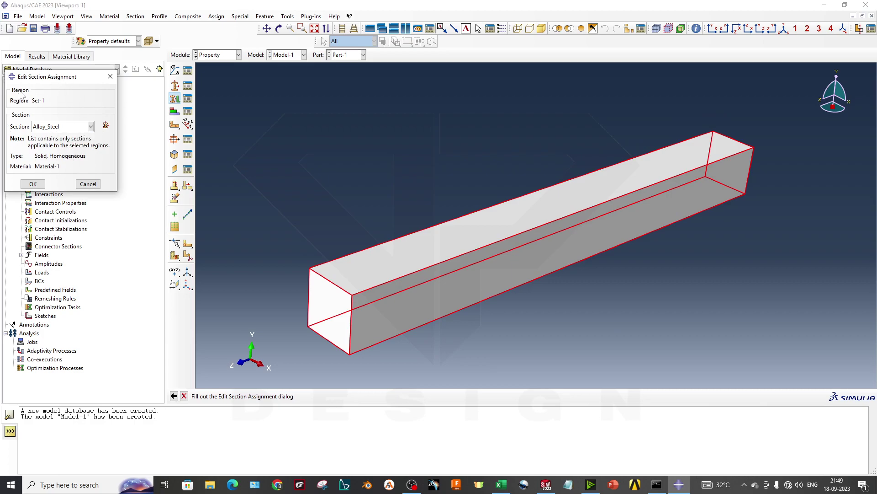
left_click(33, 184)
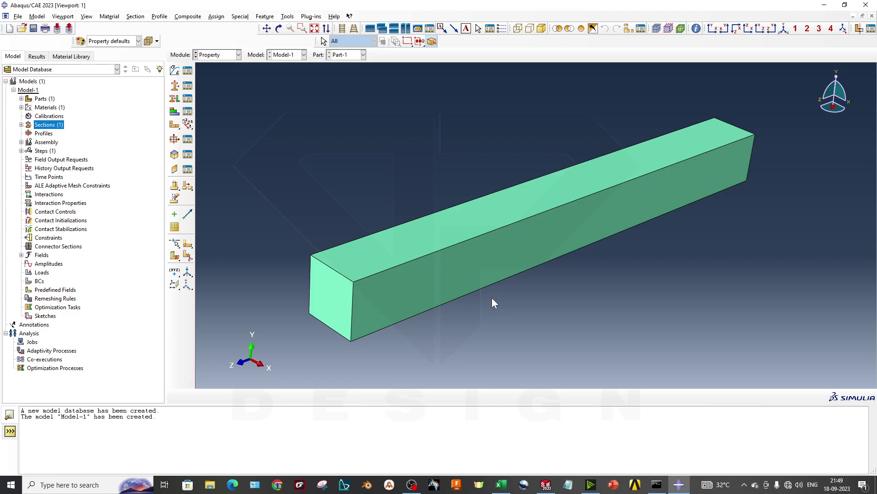
left_click(21, 142)
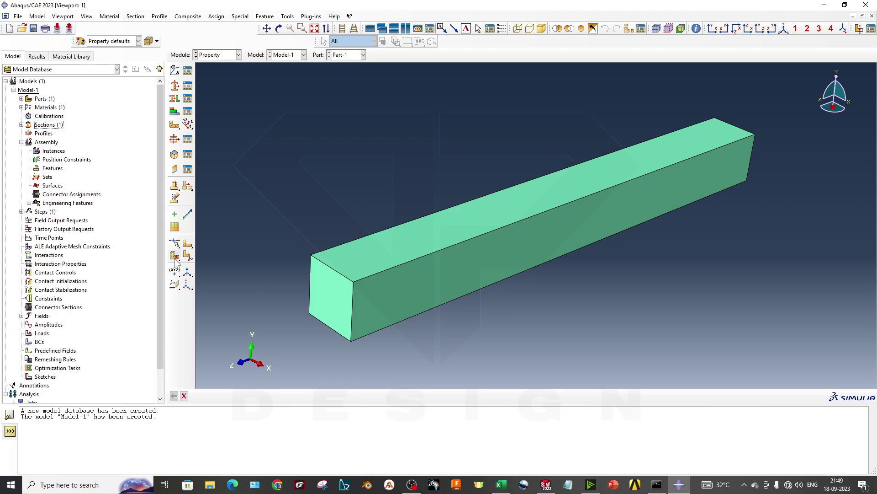
left_click_drag(656, 267, 661, 271, "ctrl+alt")
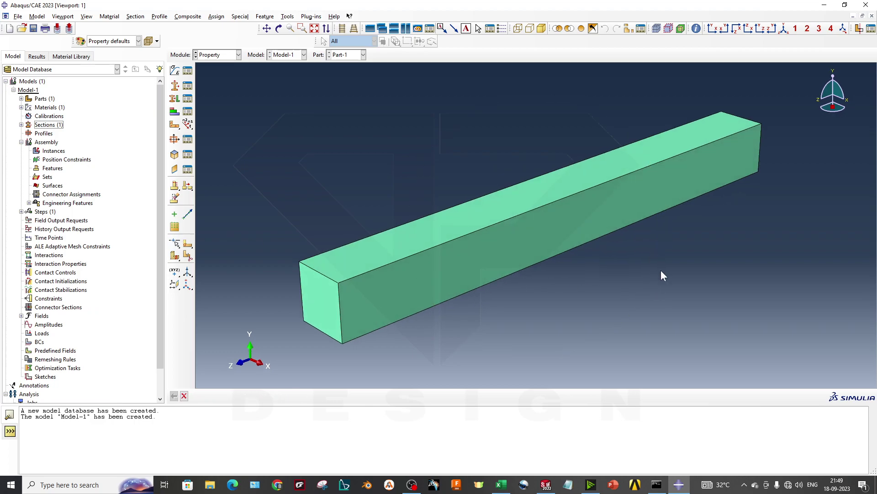
left_click_drag(552, 281, 600, 277, "ctrl+alt")
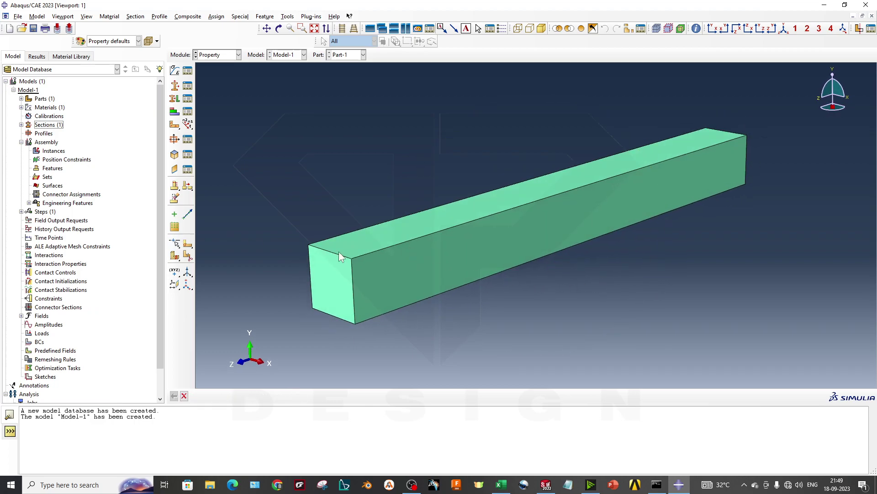
left_click(238, 55)
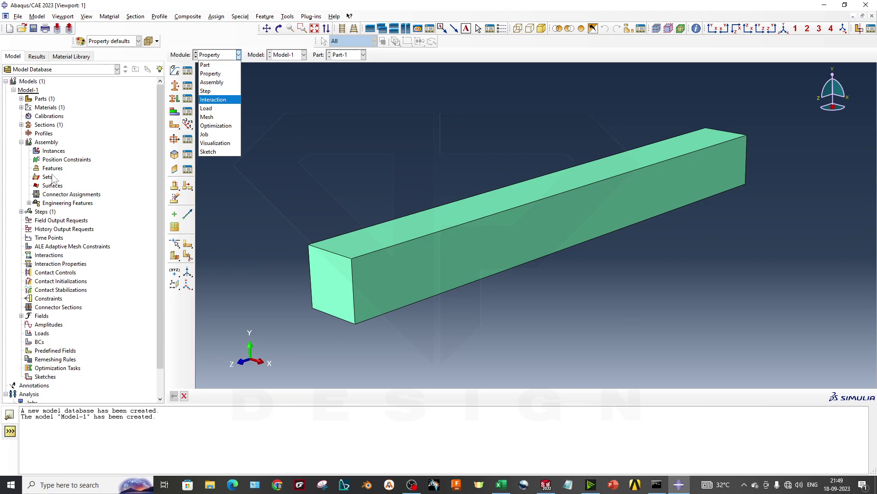
left_click(62, 154)
right_click(62, 154)
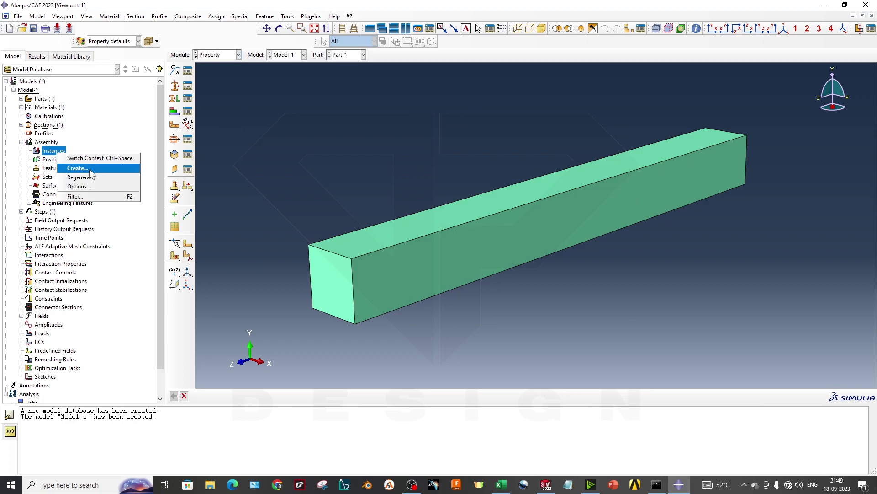
key("Escape")
Go to the Assembly module and create a dependent instance of Part-1
left_click(237, 55)
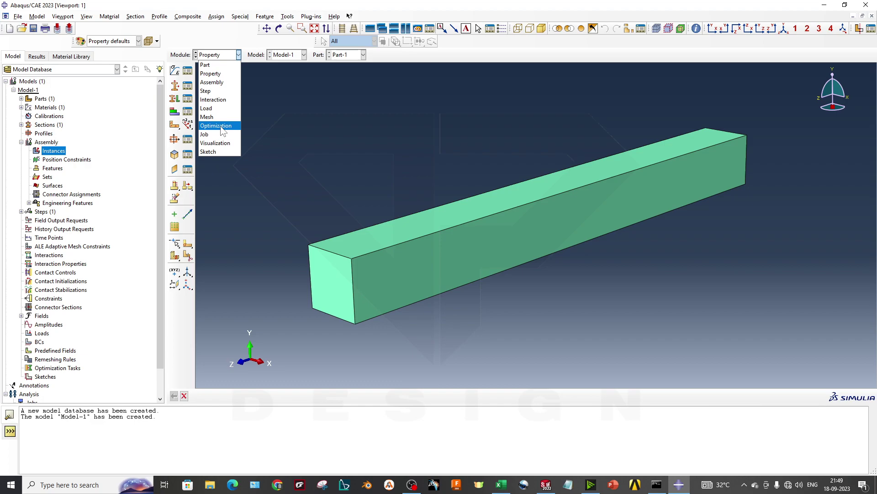
left_click(222, 83)
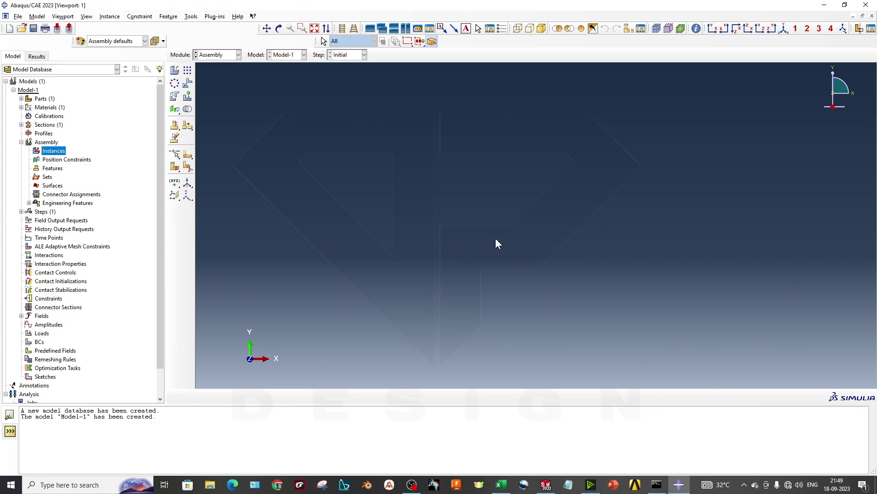
left_click(174, 70)
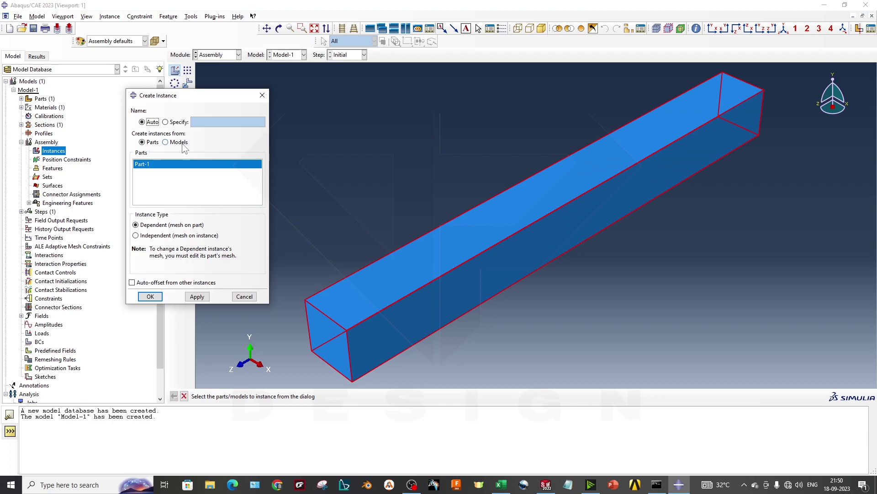
left_click(153, 168)
left_click(197, 296)
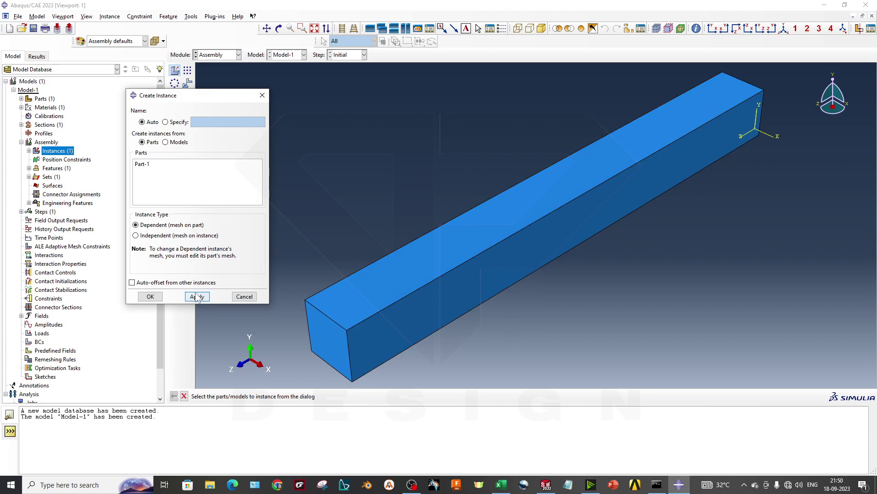
left_click(245, 296)
left_click_drag(385, 286, 464, 259, "ctrl+alt")
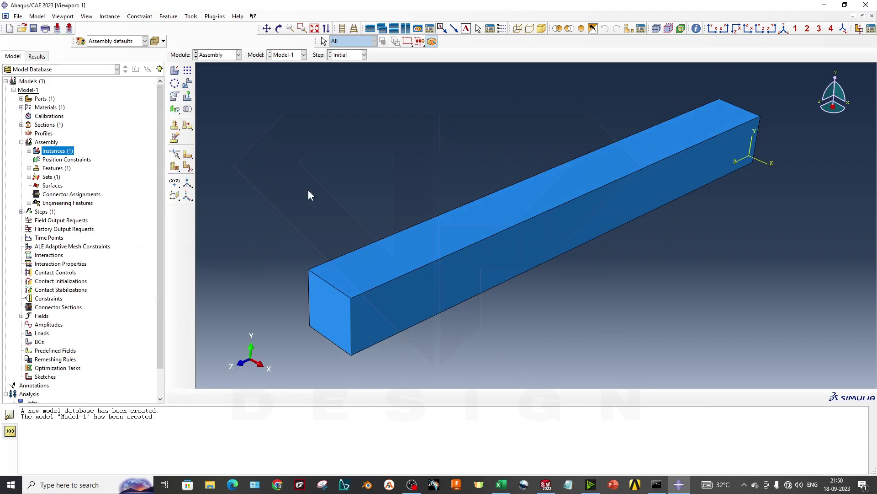
left_click(216, 55)
left_click(227, 118)
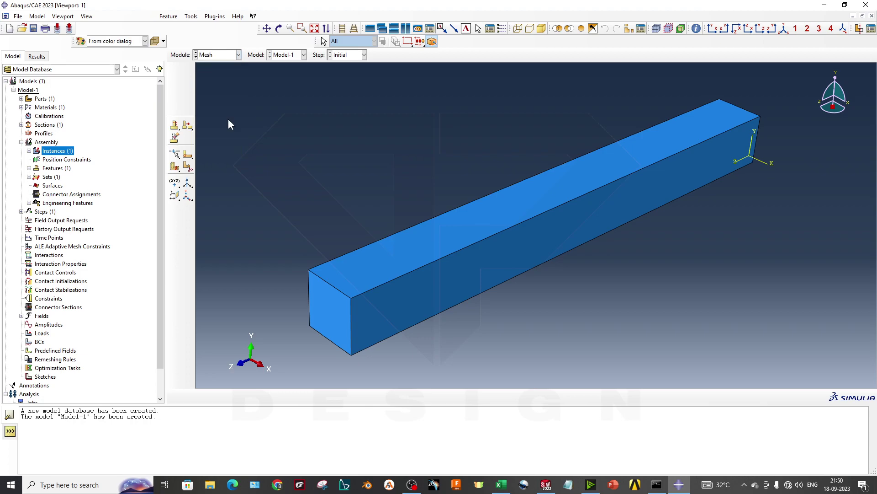
mouse_move(374, 279)
left_mouse_down("ctrl+alt")
mouse_move(402, 267)
mouse_move(389, 274)
mouse_move(372, 262)
left_mouse_up("ctrl+alt")
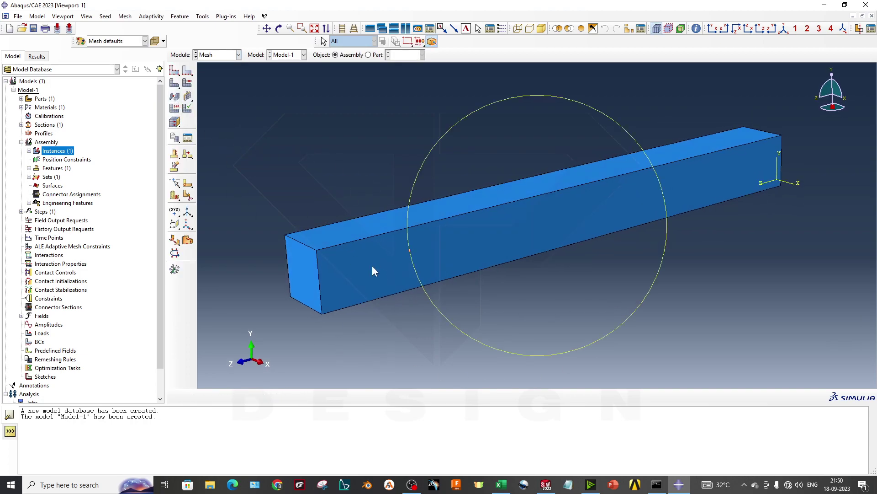
left_click(175, 212)
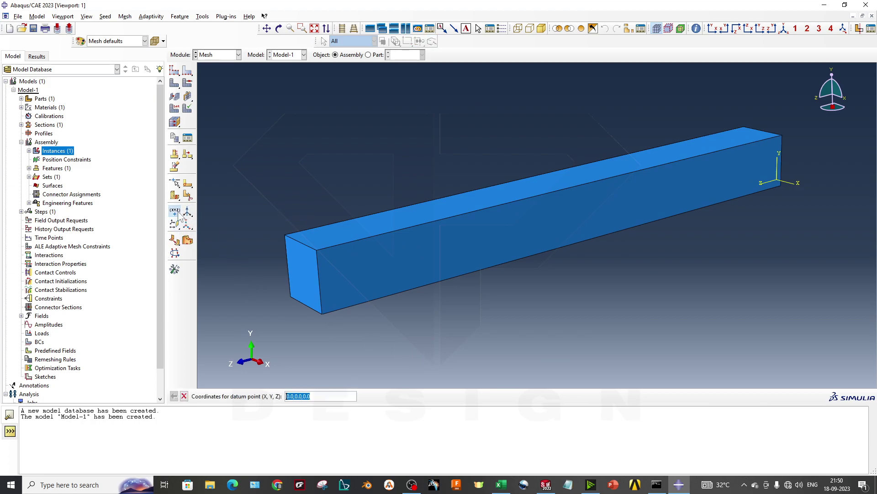
left_click(202, 16)
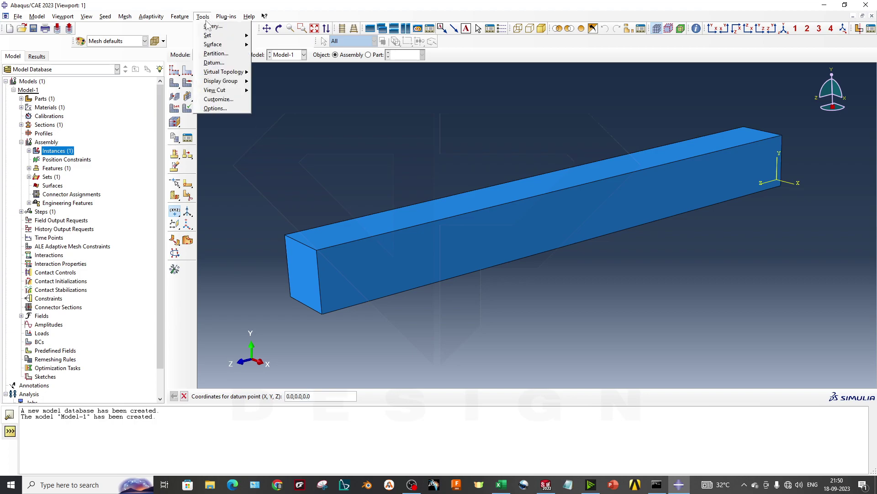
left_click(293, 118)
key("Escape")
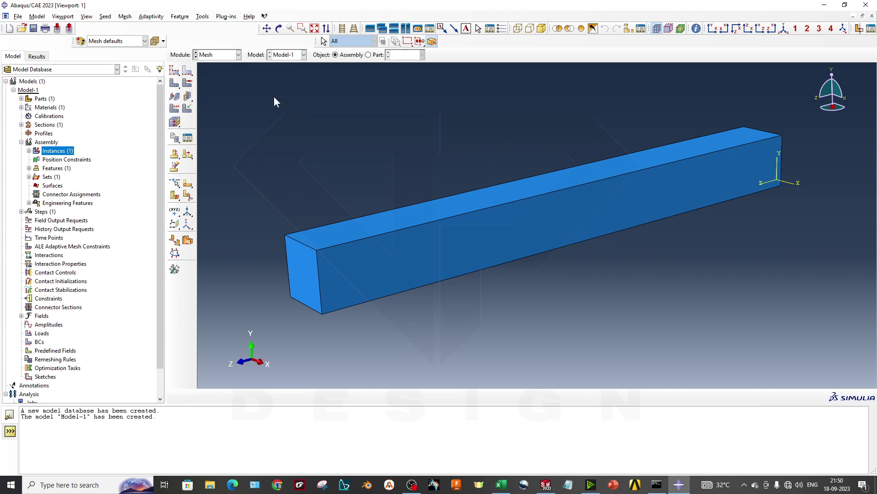
left_click(202, 16)
mouse_move(188, 18)
left_click(190, 72)
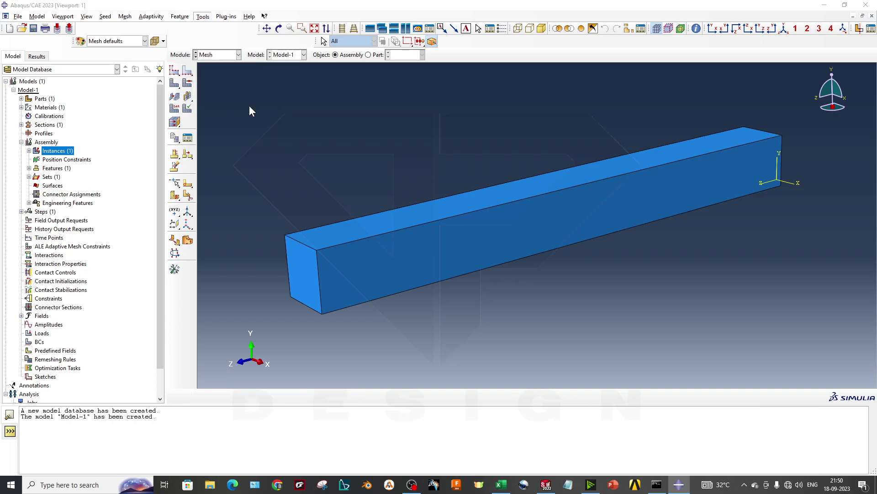
left_click(420, 140)
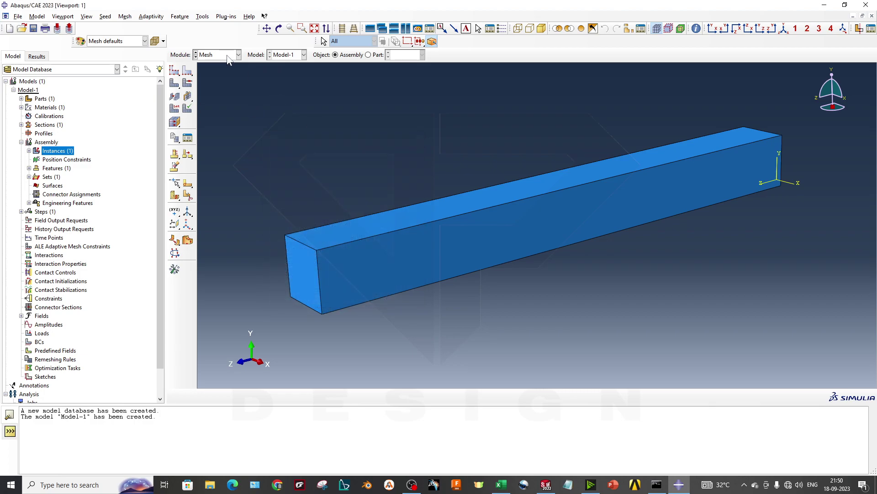
left_click(228, 56)
left_click(215, 81)
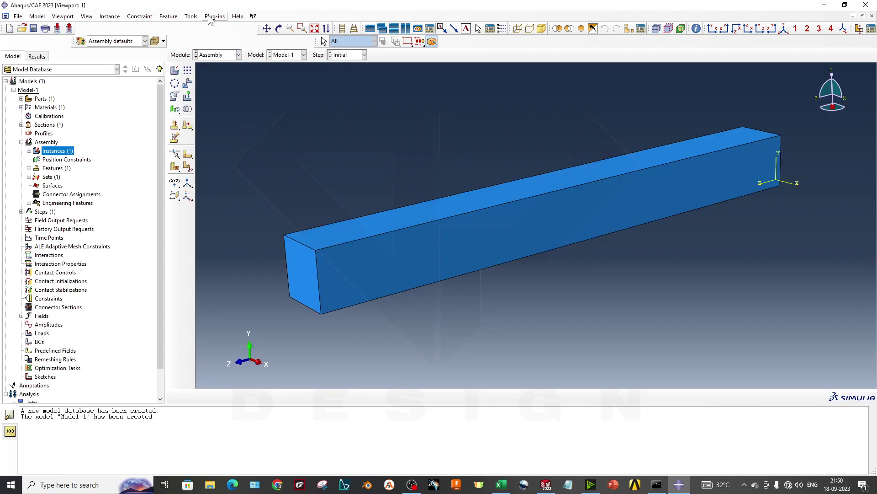
left_click(191, 16)
left_click(201, 34)
left_click_drag(306, 275, 321, 276, "ctrl+alt")
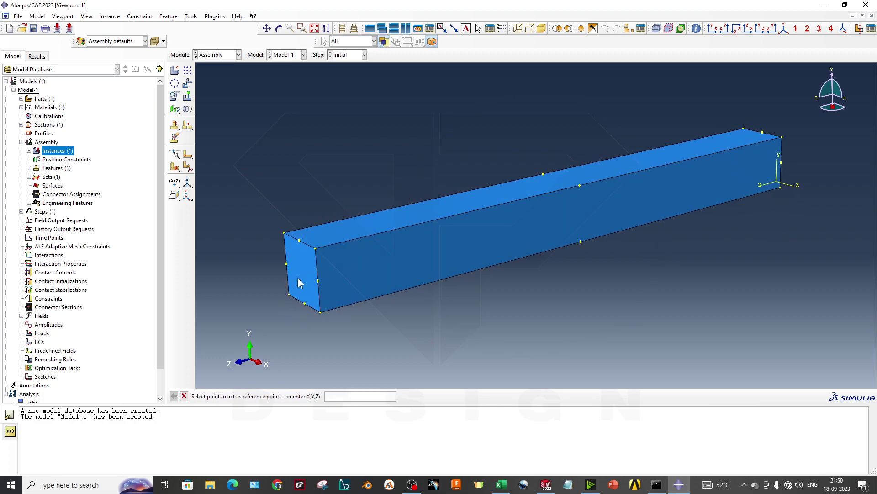
left_click(217, 55)
left_click(275, 166)
key("Escape")
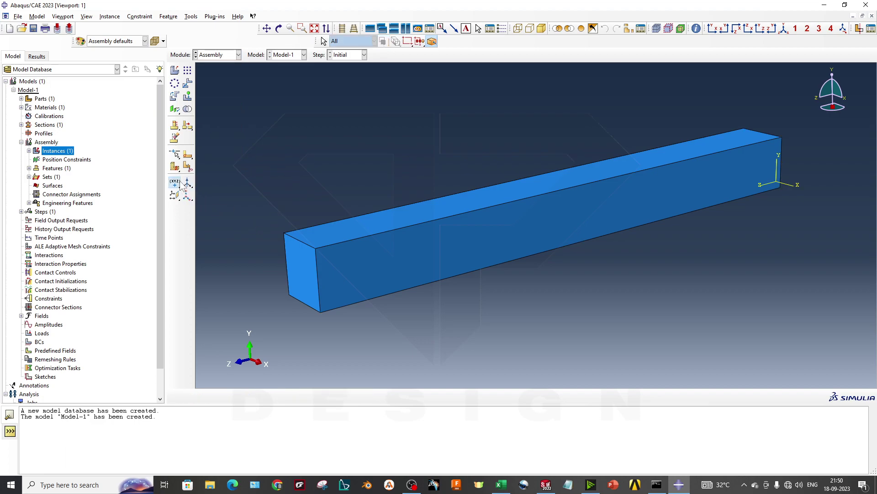
Create a datum point midway between the midpoints of the front end face's upper and lower edges
left_click(181, 184)
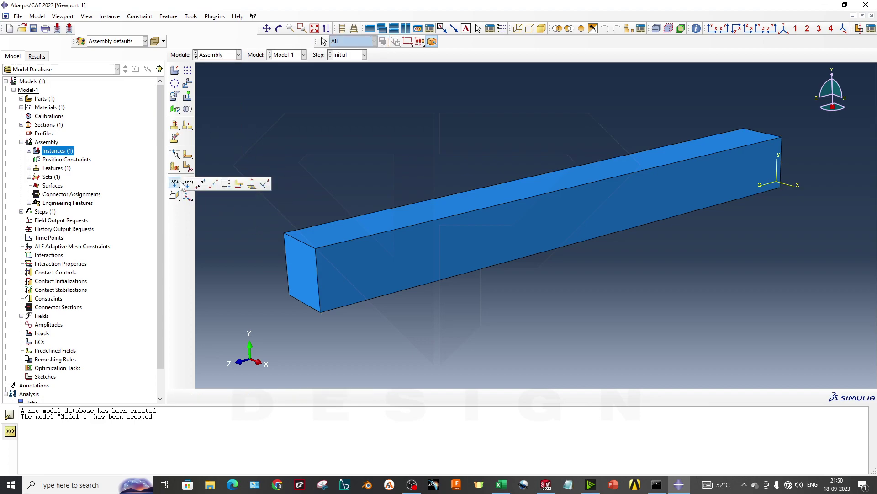
left_click(212, 186)
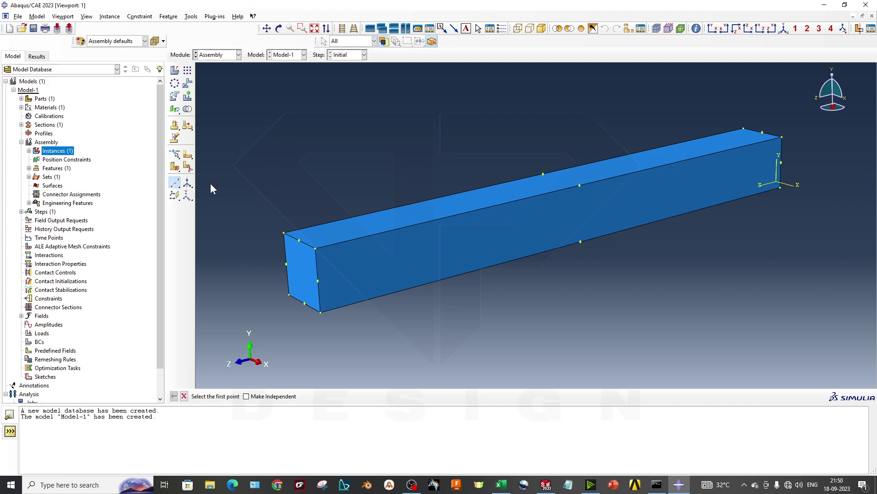
left_click(299, 240)
left_click(304, 304)
key("Escape")
Place a reference point on the datum point at the centre of the beam's front end face
scroll(301, 273, "up", 3)
left_click_drag(300, 273, 335, 274, "ctrl+alt")
left_click(191, 16)
left_click(213, 35)
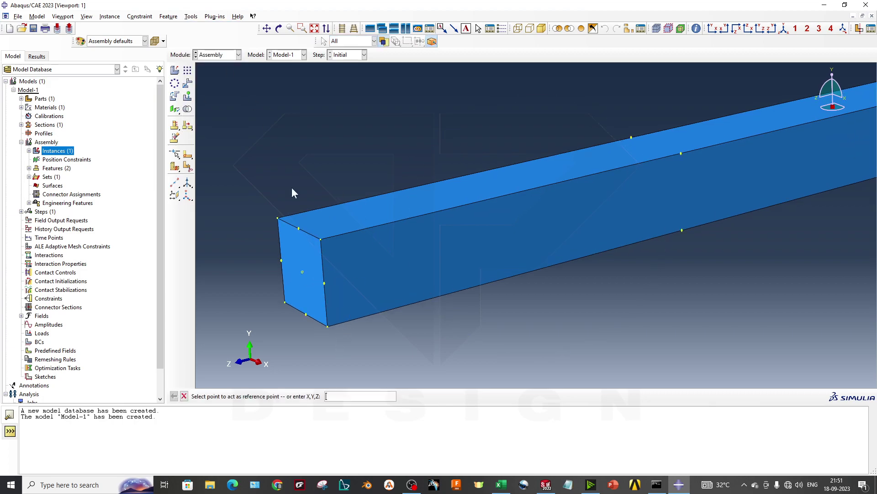
left_click(303, 272)
left_click_drag(391, 298, 428, 274, "ctrl+alt")
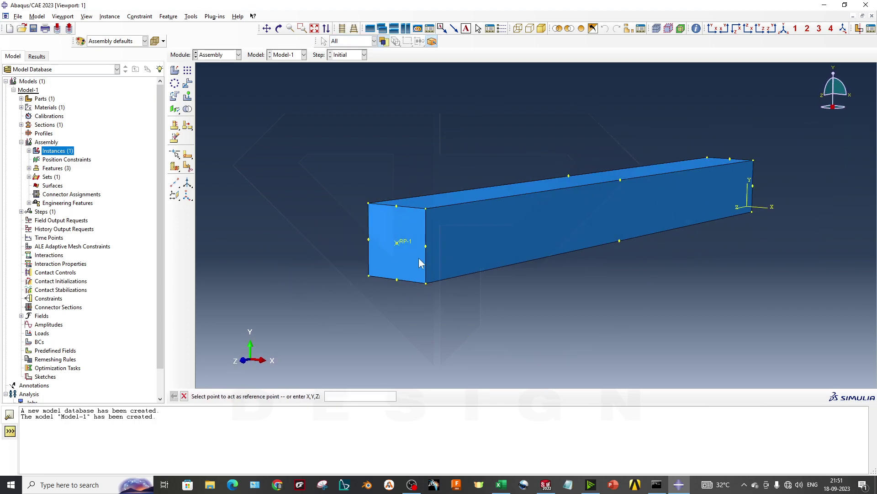
Examine the assembly's features: the datum coordinate system, the datum point and the reference point
left_click(28, 168)
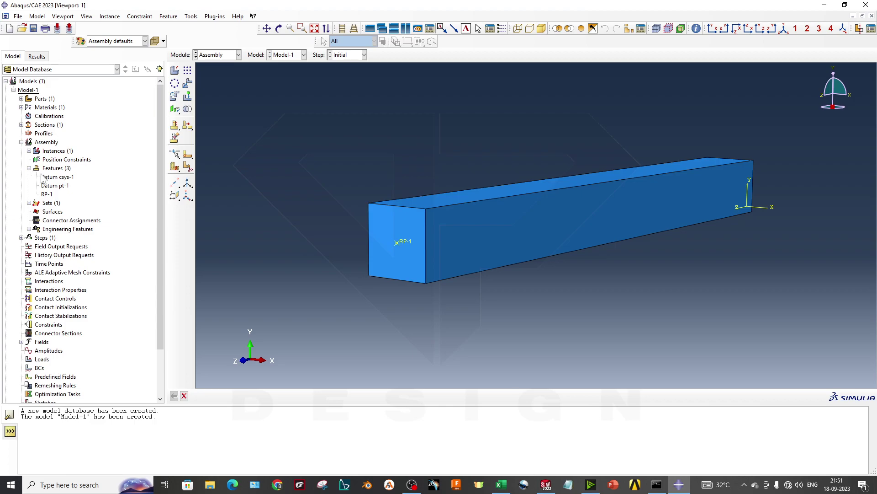
left_click(55, 177)
left_click(61, 186)
left_click(50, 196)
left_click(63, 185)
left_click(61, 176)
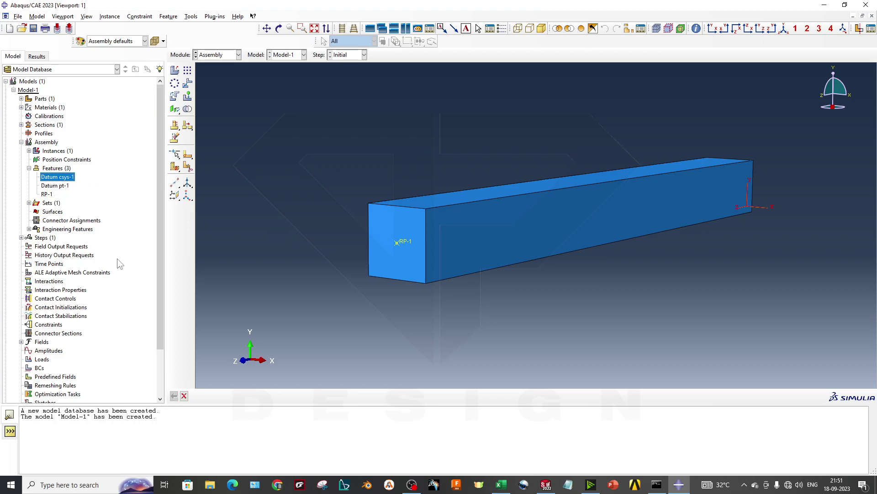
left_click(214, 54)
left_click(212, 82)
left_click(28, 168)
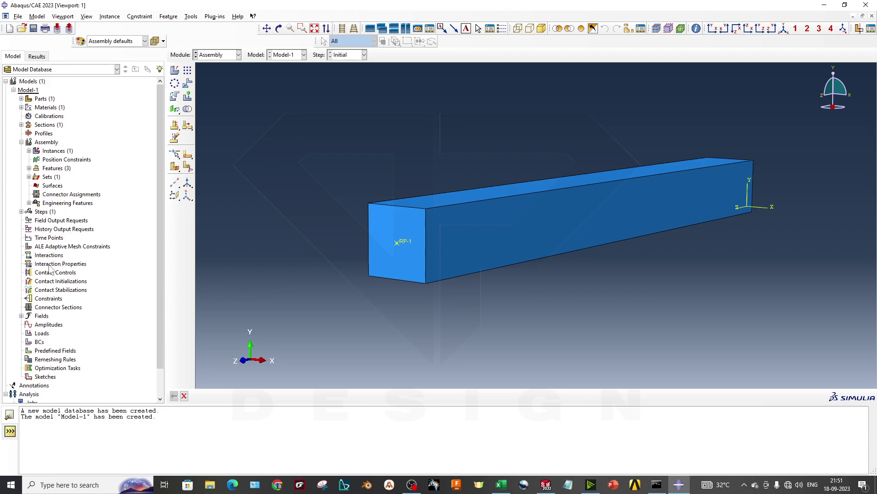
Create an MPC constraint with RP-1 as the control point and the beam's front end face as the secondary nodes
right_click(50, 300)
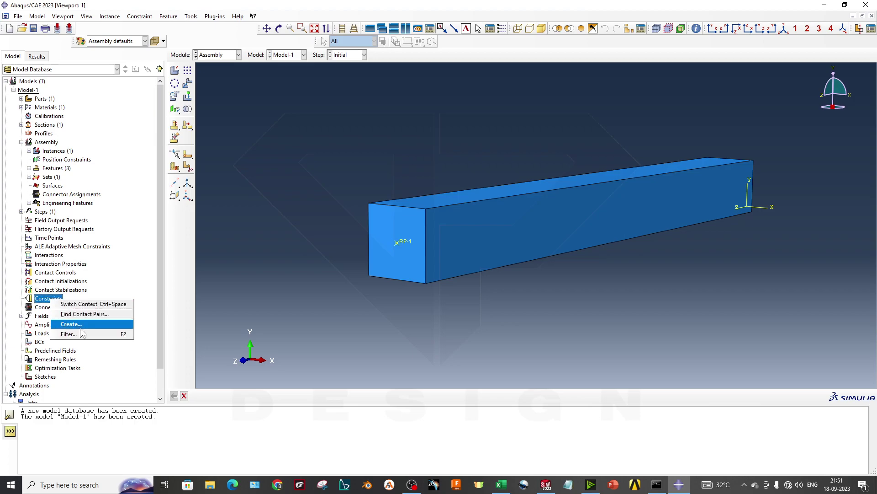
left_click(84, 324)
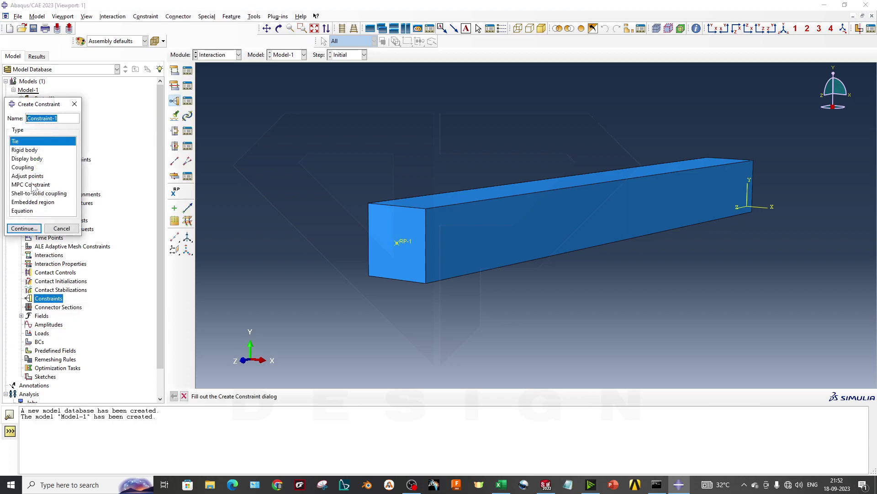
left_click(31, 185)
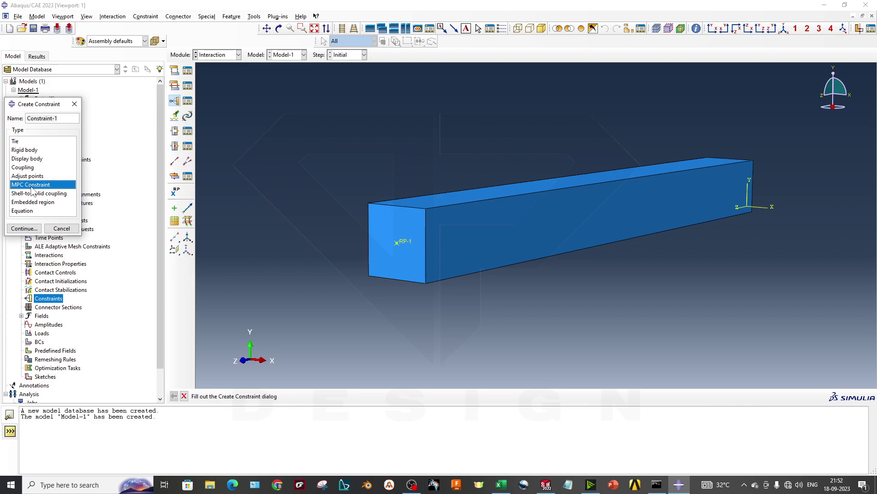
left_click(35, 229)
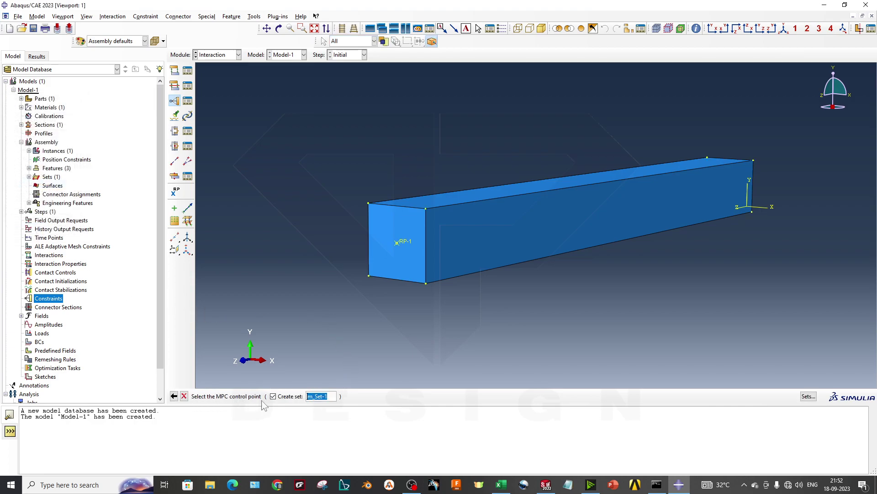
left_click(404, 243)
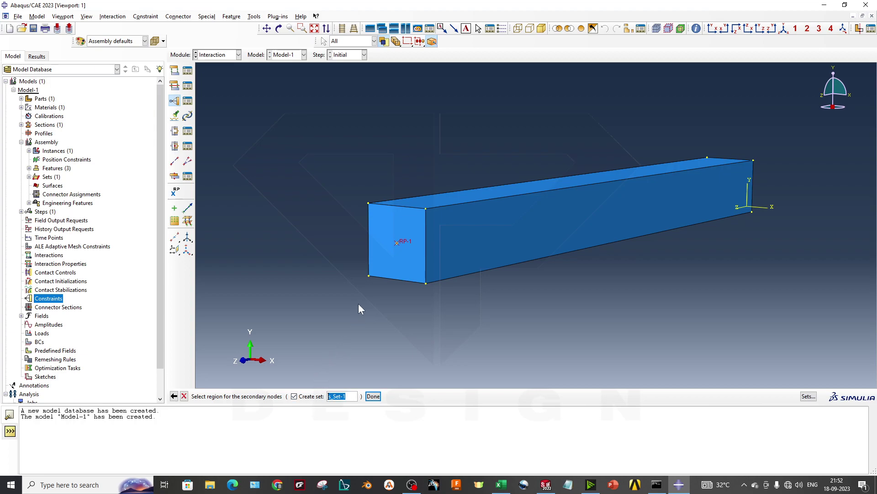
left_click(394, 226)
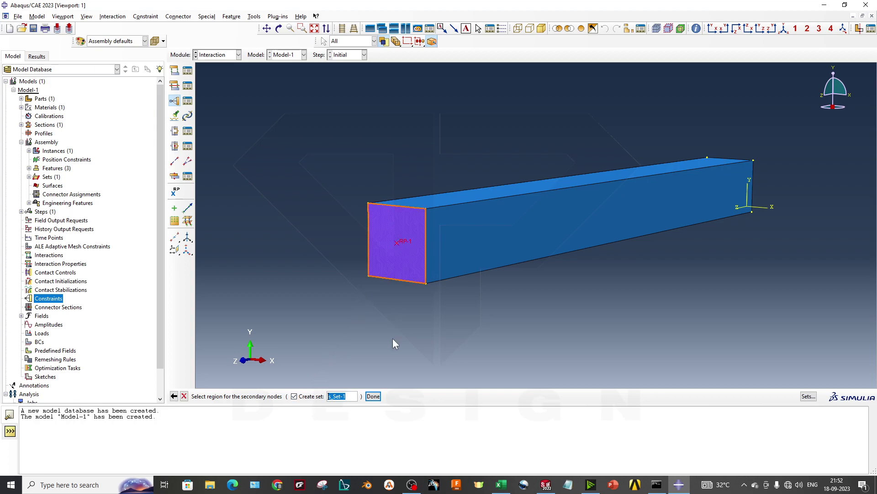
left_click_drag(467, 272, 429, 271, "ctrl+alt")
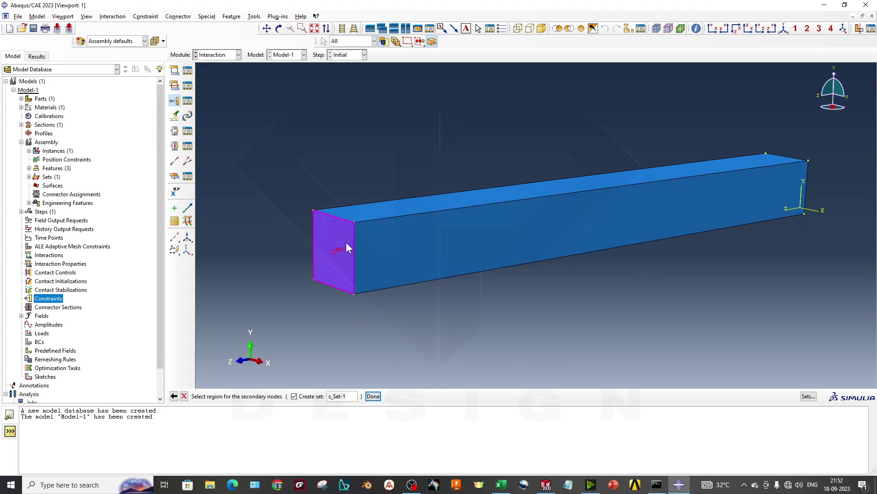
scroll(348, 248, "down", 3)
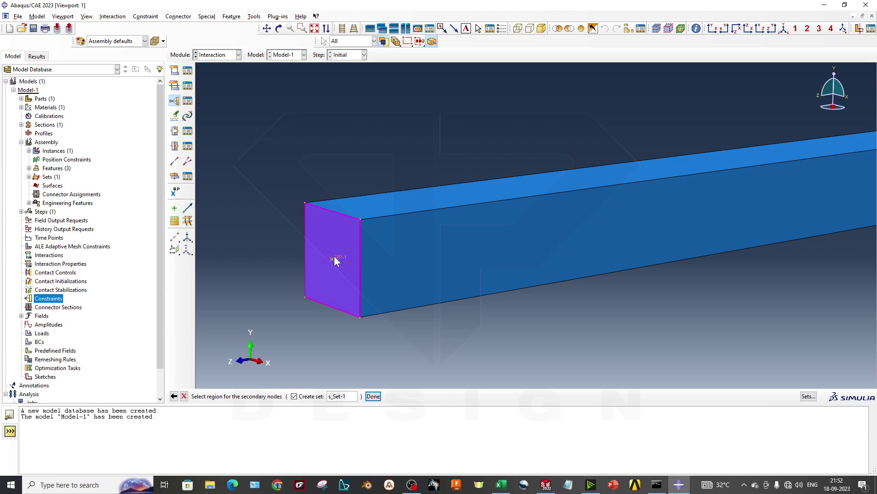
left_click(373, 396)
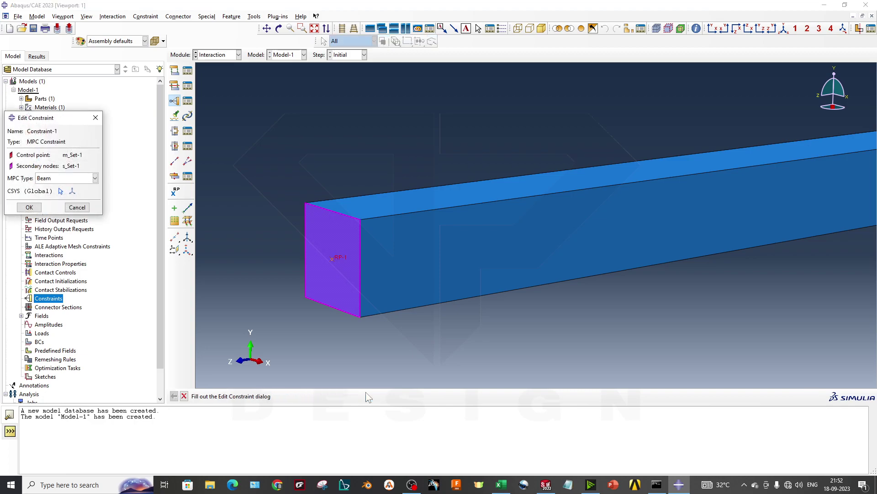
Set the constraint's MPC type to Beam and accept it
left_click(42, 178)
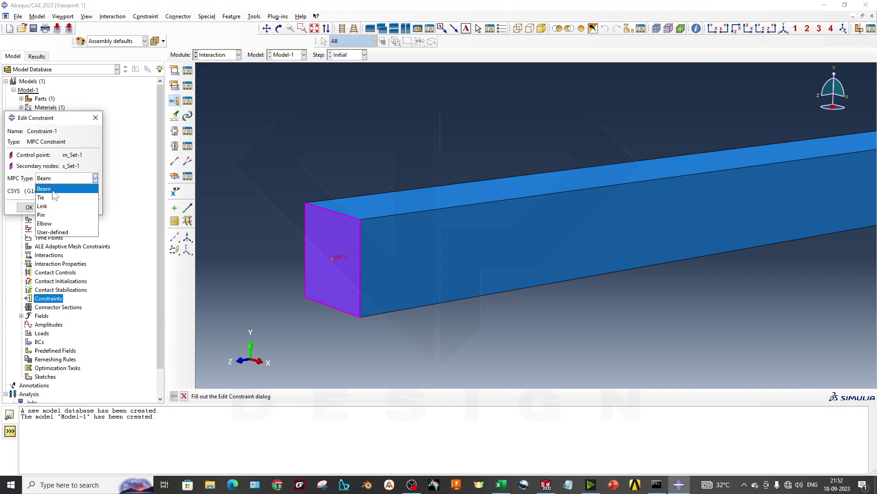
left_click(55, 189)
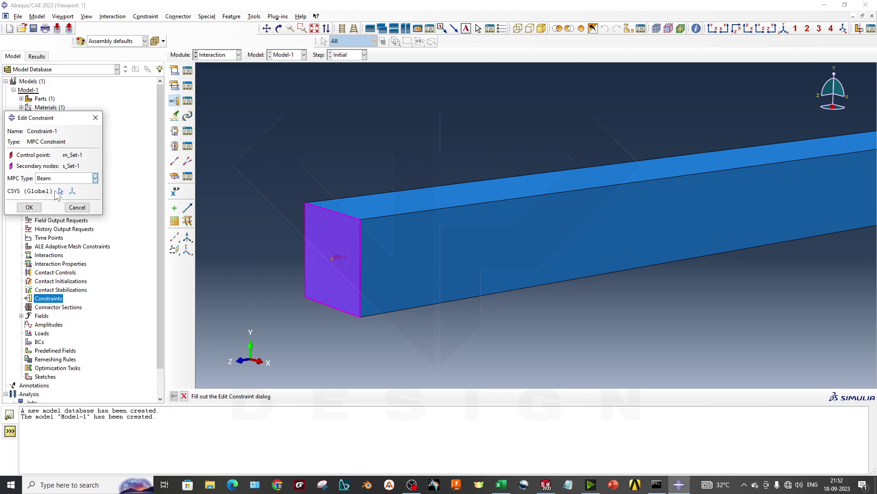
left_click(29, 207)
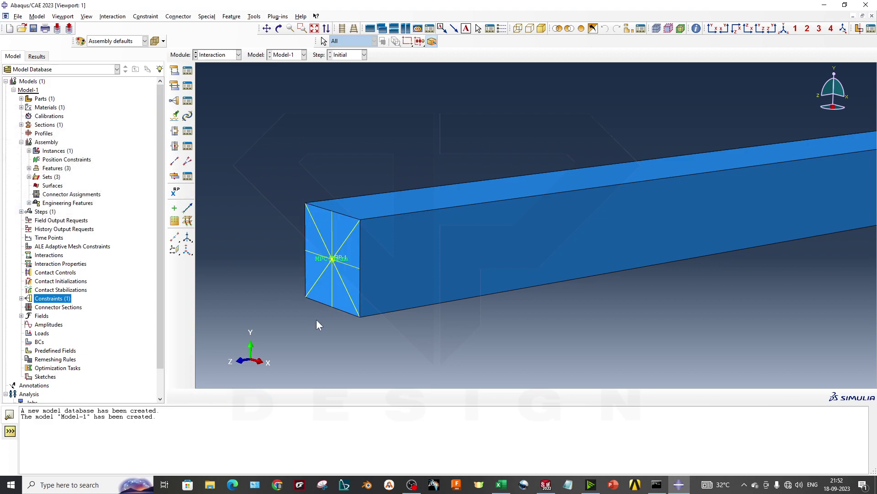
left_click_drag(376, 261, 458, 239, "ctrl+alt")
scroll(556, 270, "up", 5)
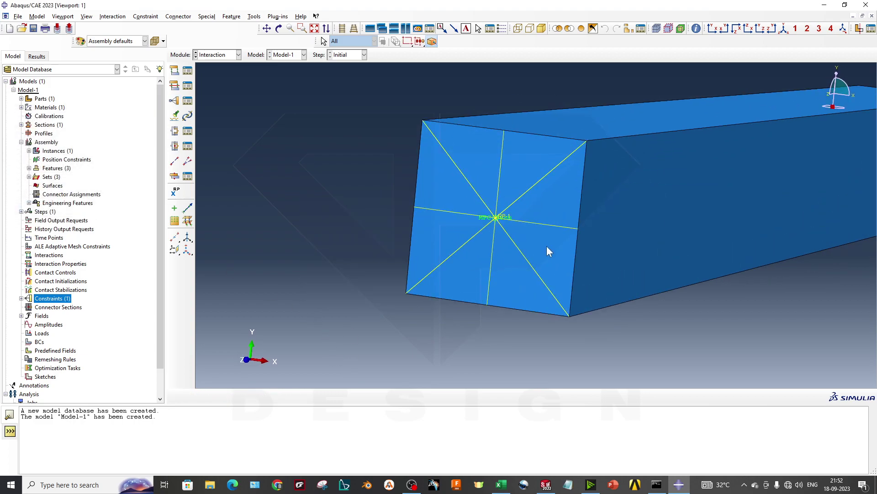
scroll(452, 271, "down", 1)
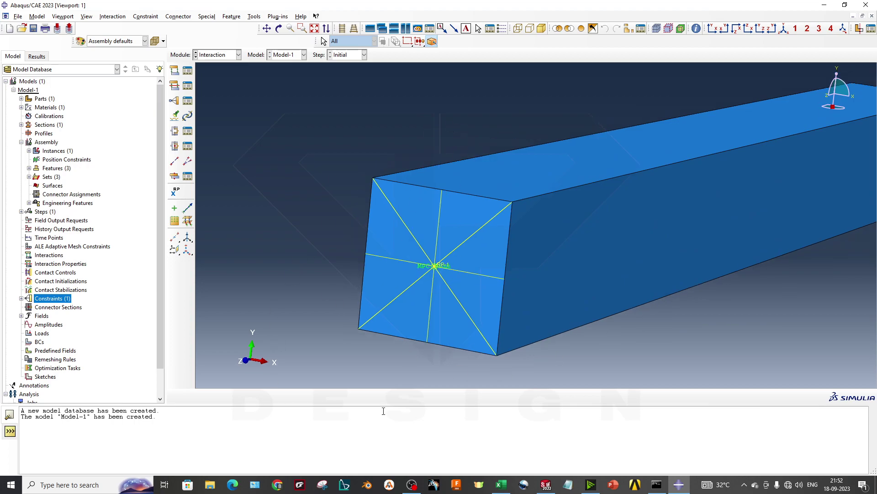
scroll(445, 281, "down", 2)
left_click_drag(586, 271, 570, 298, "ctrl+alt")
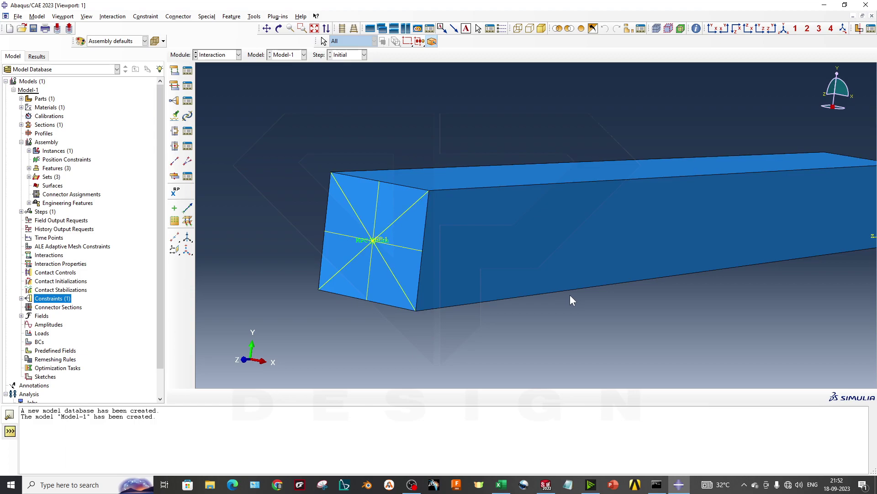
Go to the Step module and create a Static, General step after the Initial step
left_click(238, 54)
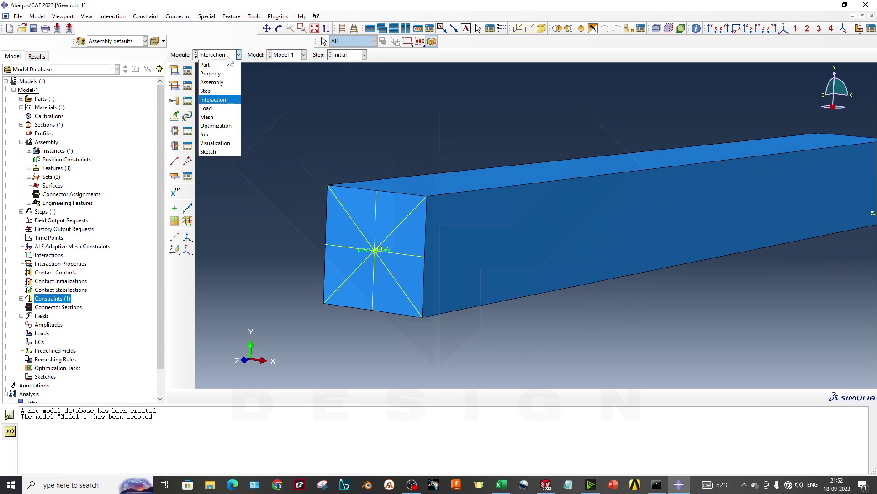
left_click(233, 91)
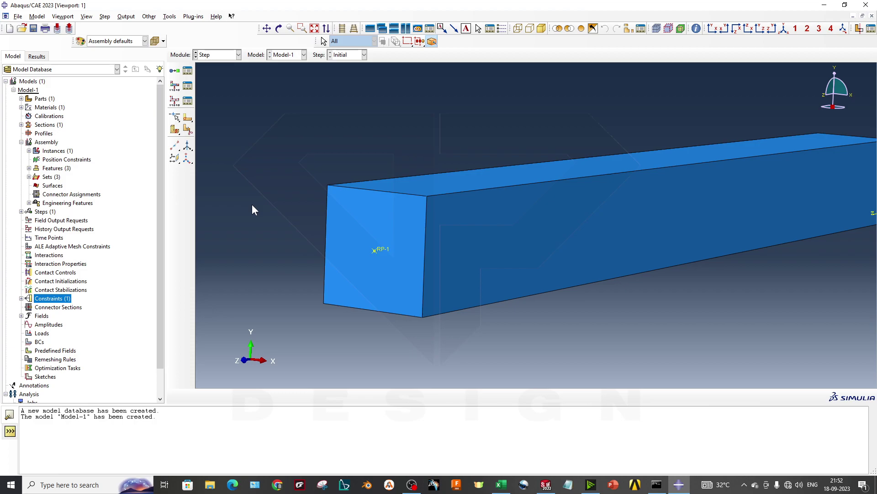
right_click(46, 212)
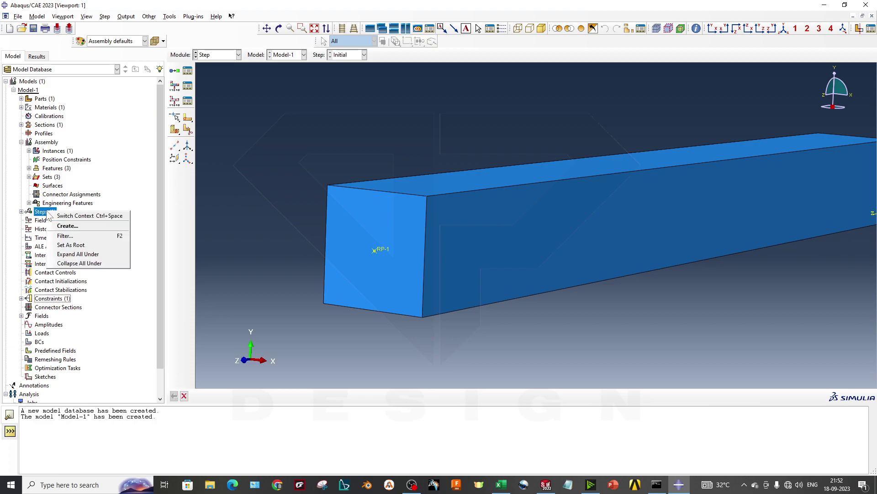
left_click(64, 227)
left_click(286, 272)
left_click_drag(279, 135, 314, 135)
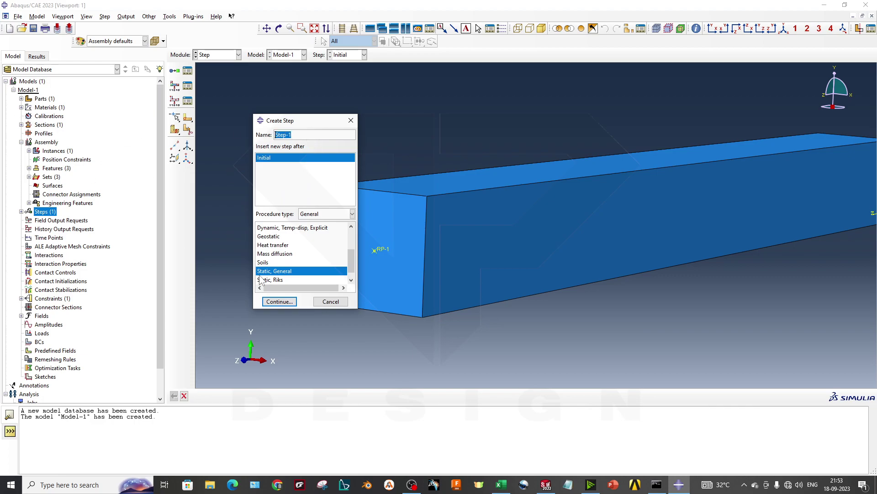
left_click(276, 301)
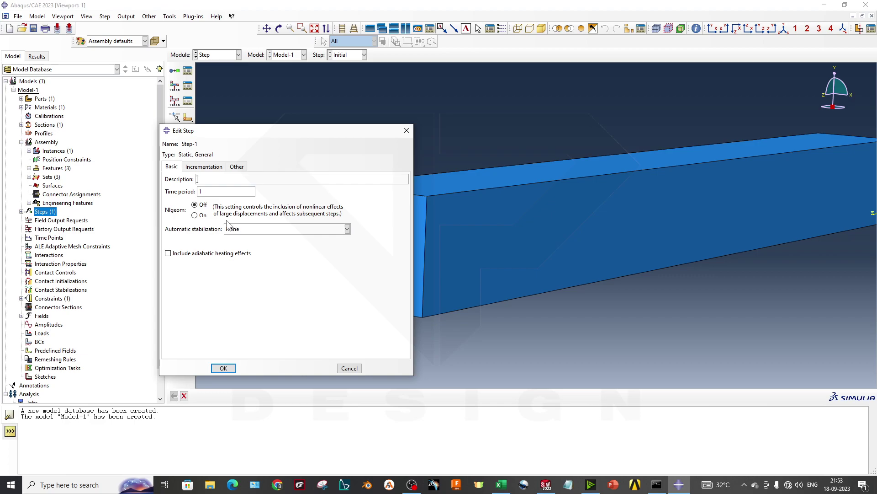
Set Step-1's maximum number of increments to 1000 and its initial increment size to 0.05
key("Tab")
left_click(215, 167)
type("000")
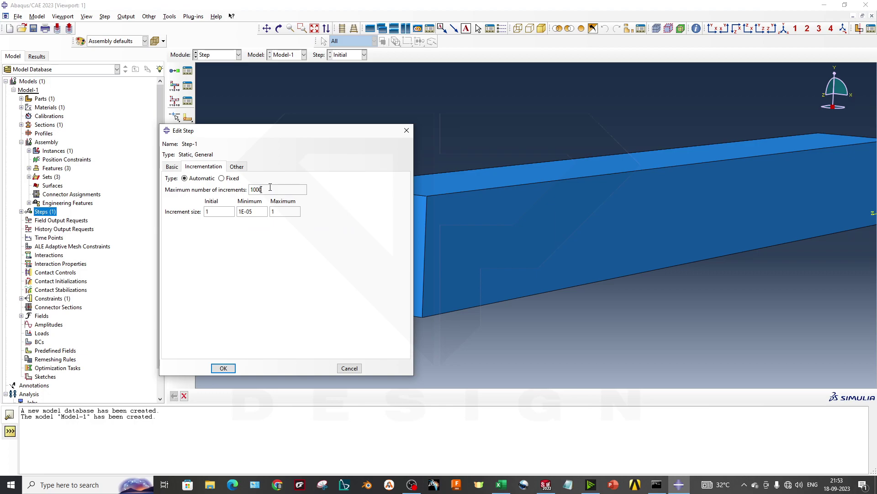
left_click(215, 210)
double_click(215, 210)
type("0.05")
left_click(232, 370)
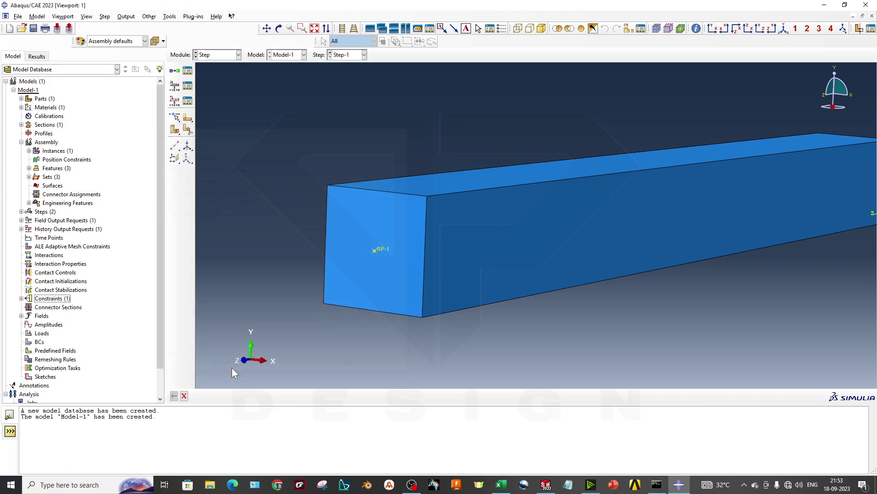
left_click(21, 212)
left_click(50, 229)
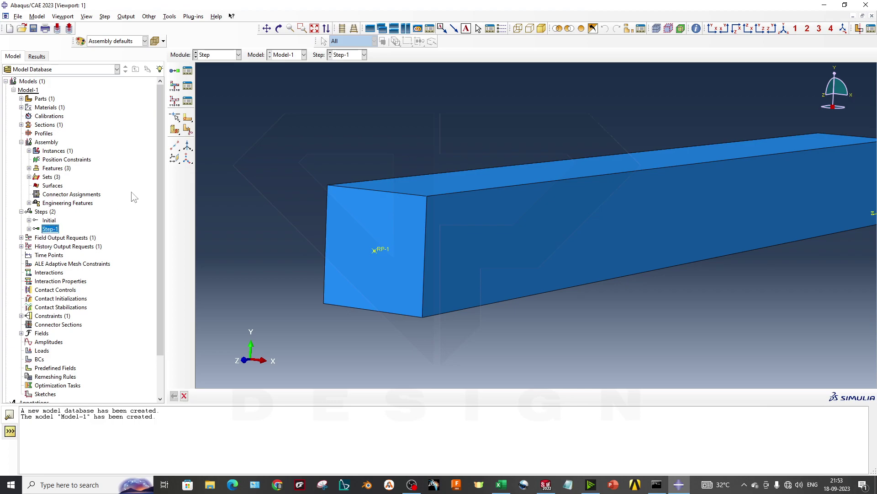
Go to the Load module and create a concentrated force in Step-1 acting on reference point RP-1
left_click(233, 54)
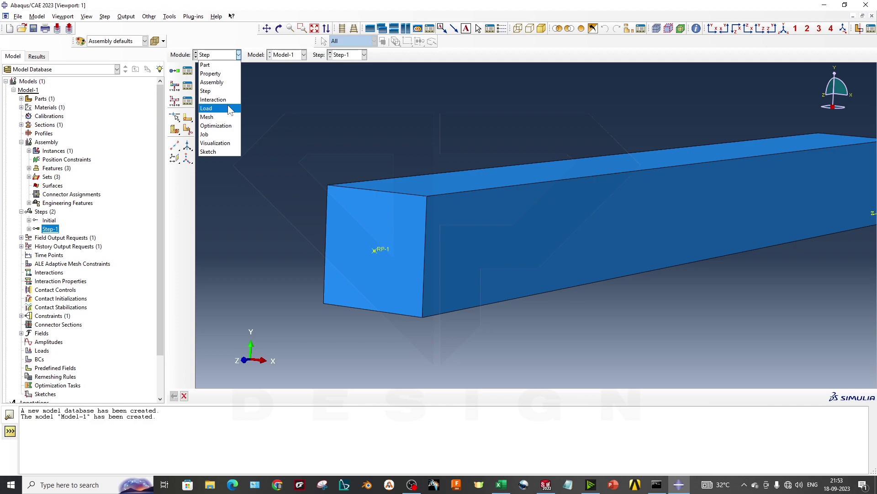
left_click(228, 107)
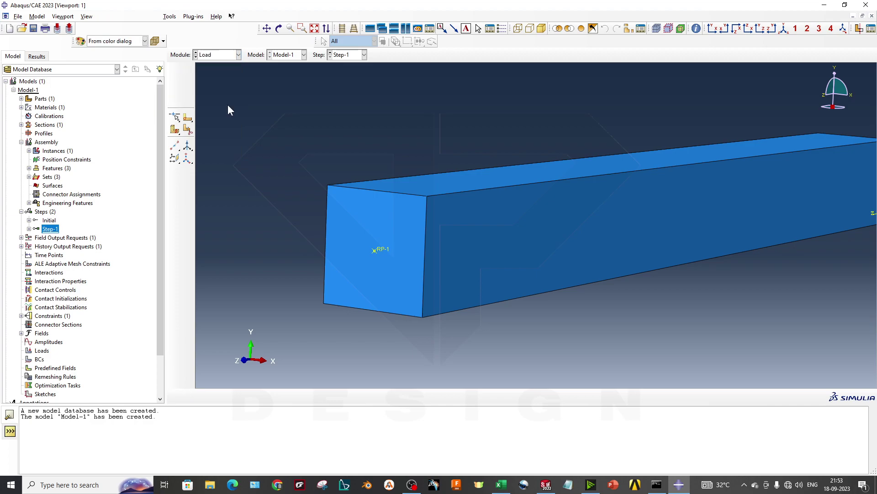
left_click(175, 71)
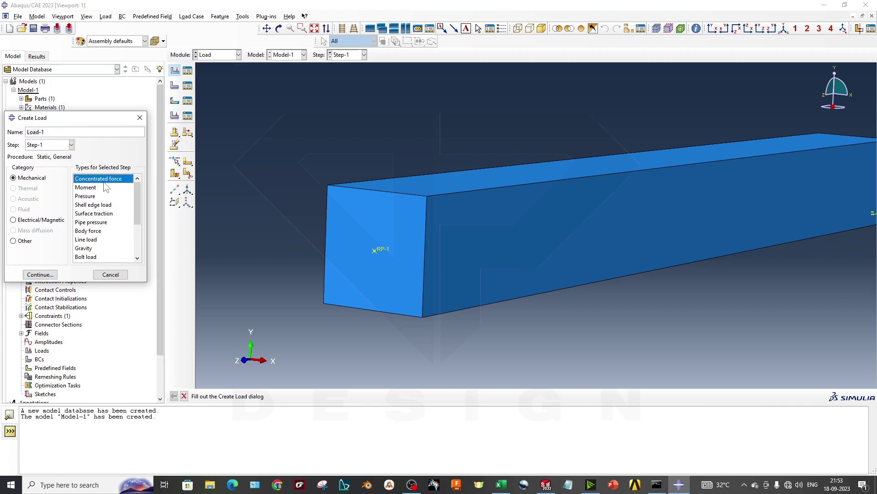
left_click(50, 276)
left_click(386, 250)
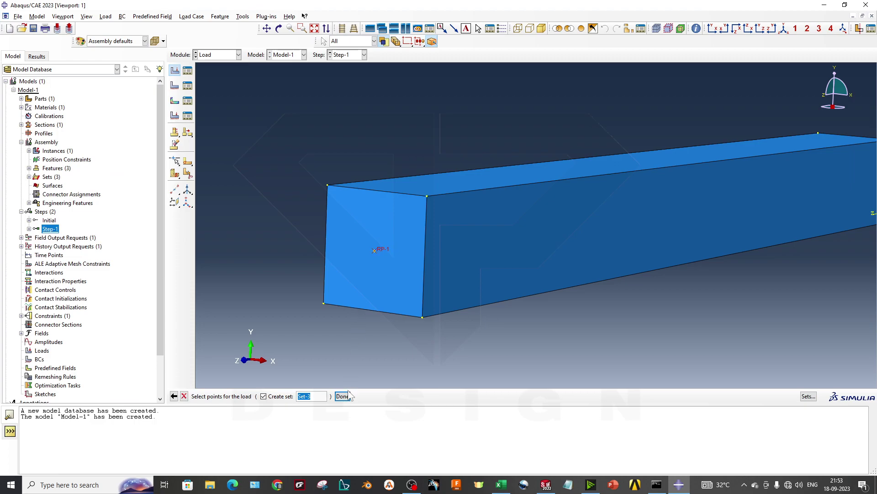
middle_click(386, 251)
left_click_drag(412, 297, 454, 294, "ctrl+alt")
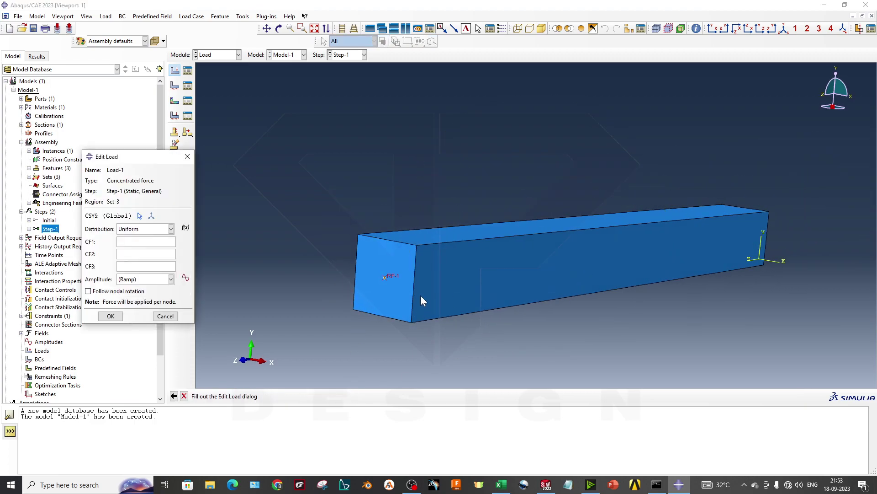
Set the force's CF1 to 0, enter the downward load as a negative CF2, and accept the load
left_click(139, 239)
scroll(281, 329, "up", 1)
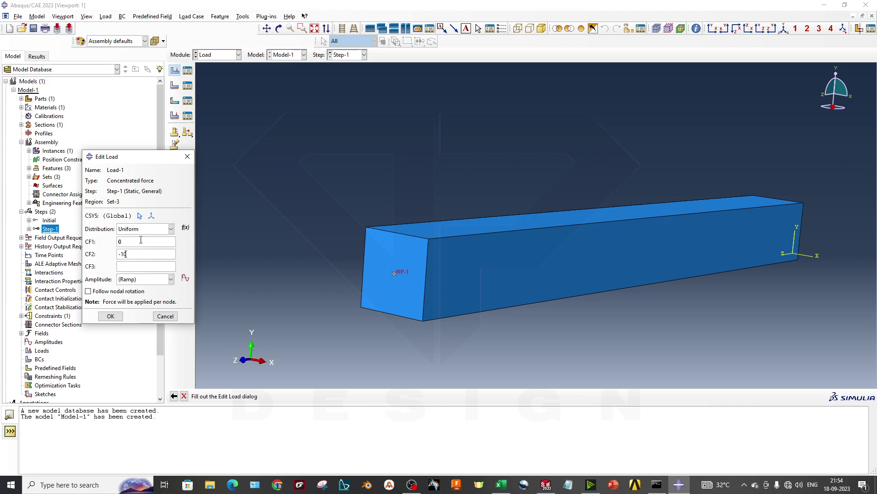
left_click(150, 263)
left_click(112, 316)
Fix the beam's rear end face in Step-1 with a Symmetry/Antisymmetry/Encastre boundary condition set to ENCASTRE
left_click_drag(517, 307, 222, 223, "ctrl+alt")
left_click_drag(346, 285, 639, 264, "ctrl+alt")
left_click_drag(636, 319, 703, 307, "ctrl+alt")
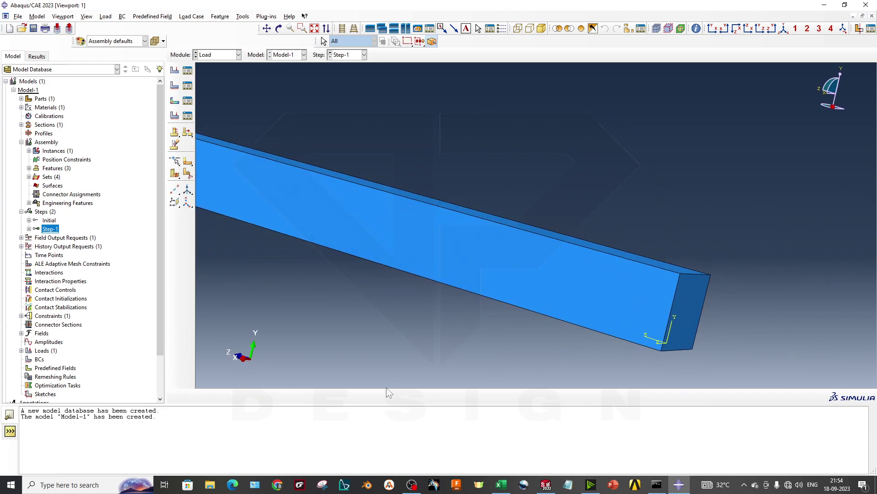
left_click(175, 86)
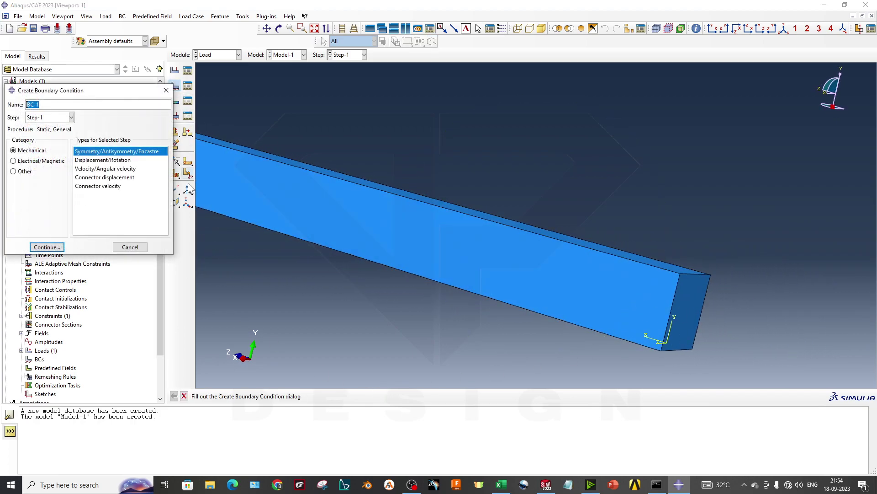
left_click(47, 247)
left_click(694, 295)
left_click(383, 396)
left_click(284, 271)
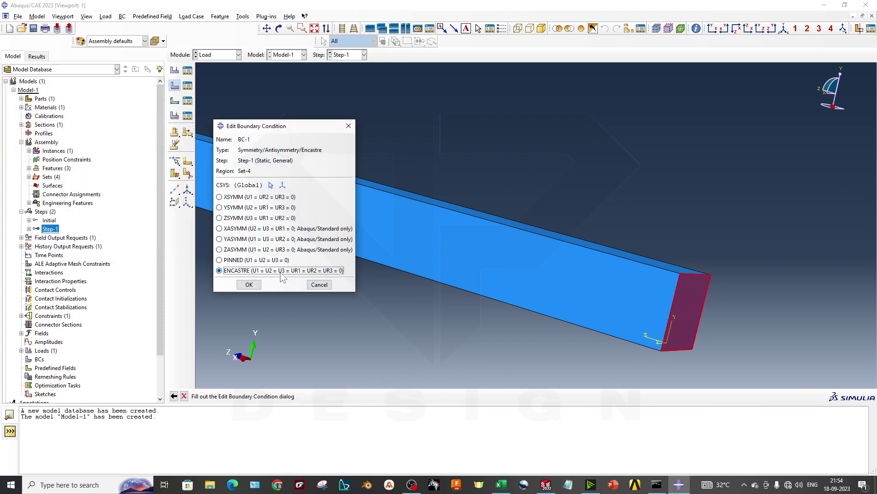
left_click(247, 285)
Go to the Mesh module and switch the meshing object from the assembly to Part-1
left_click_drag(686, 317, 754, 319, "ctrl+alt")
middle_click_drag(754, 319, 624, 296, "ctrl+alt")
mouse_move(624, 296)
left_mouse_down("ctrl+alt")
mouse_move(666, 286)
mouse_move(647, 302)
mouse_move(690, 274)
mouse_move(640, 297)
left_mouse_up("ctrl+alt")
left_click(217, 55)
left_click(211, 115)
left_click(174, 70)
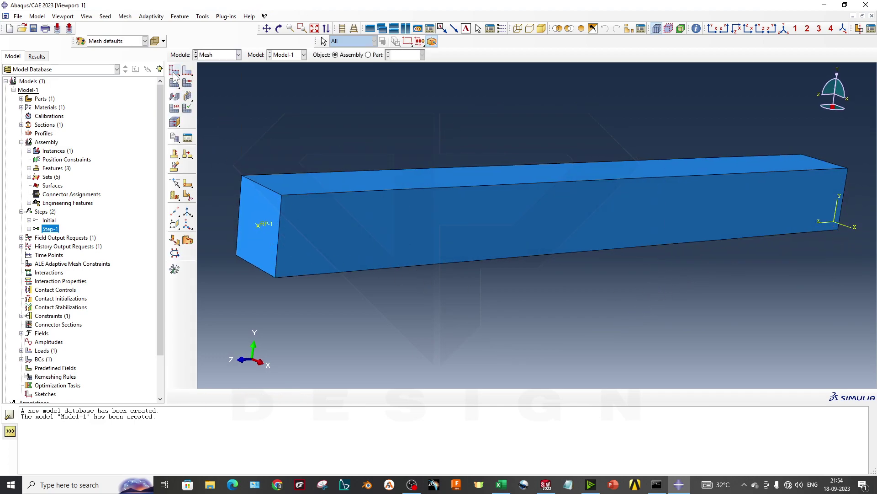
left_click(438, 261)
left_click(368, 55)
left_click(422, 55)
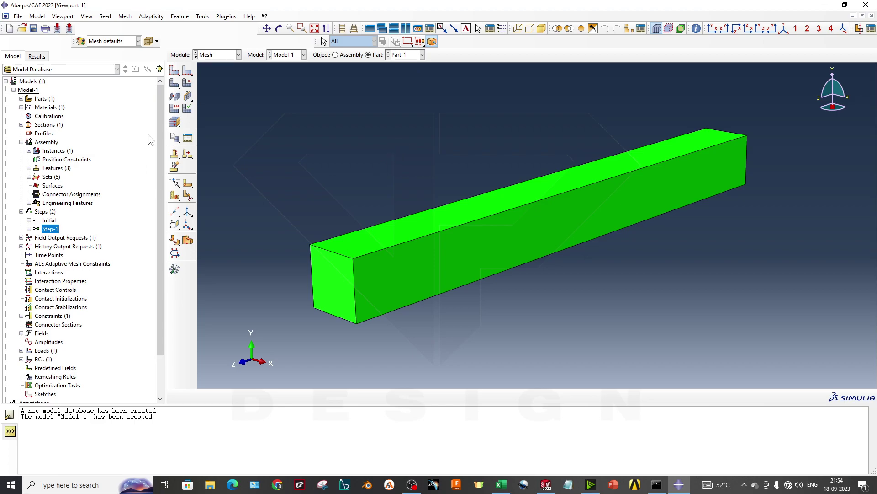
Seed Part-1 with an approximate global element size of 4
left_click(176, 74)
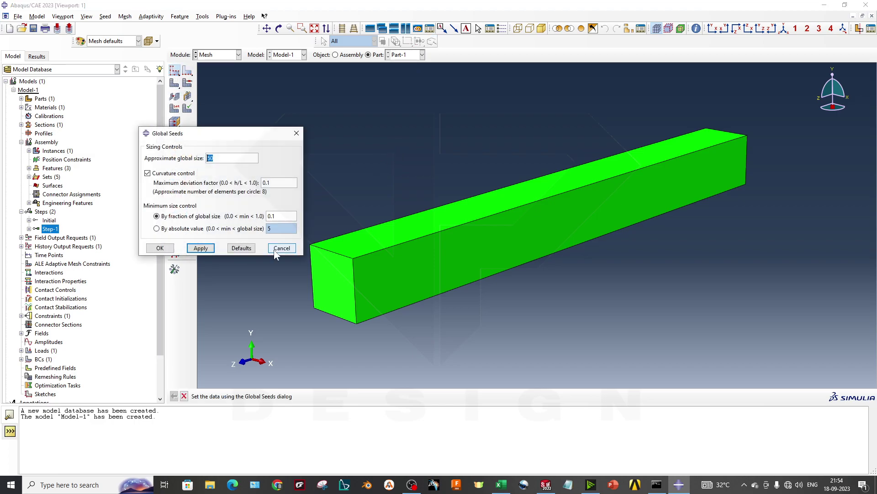
type("2")
key("BackSpace")
type("5")
key("Return")
left_click_drag(238, 159, 165, 154)
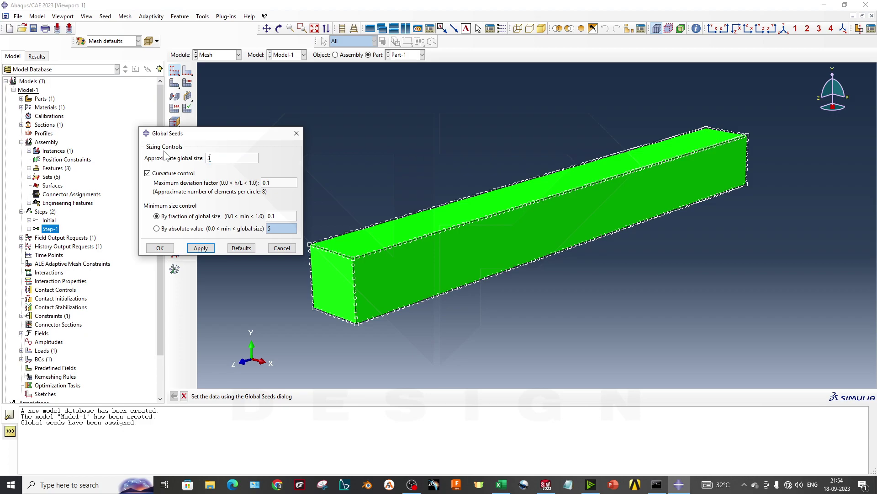
key("BackSpace")
type("4")
key("Return")
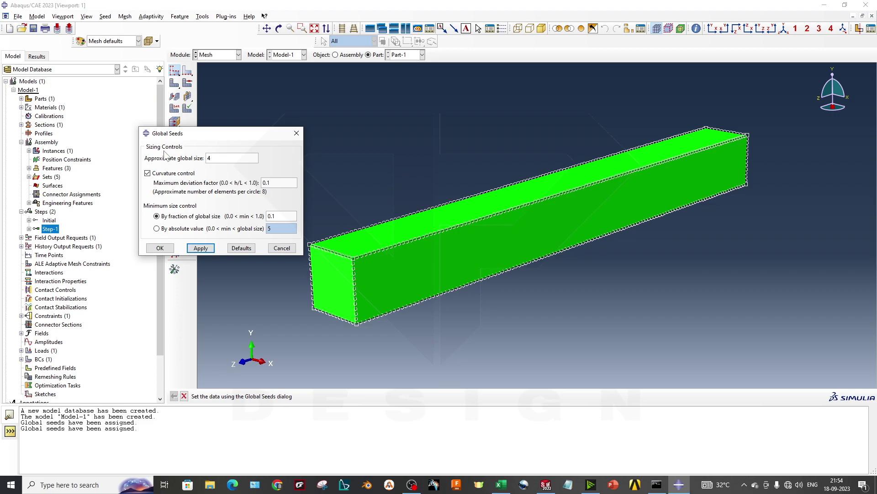
left_click(160, 249)
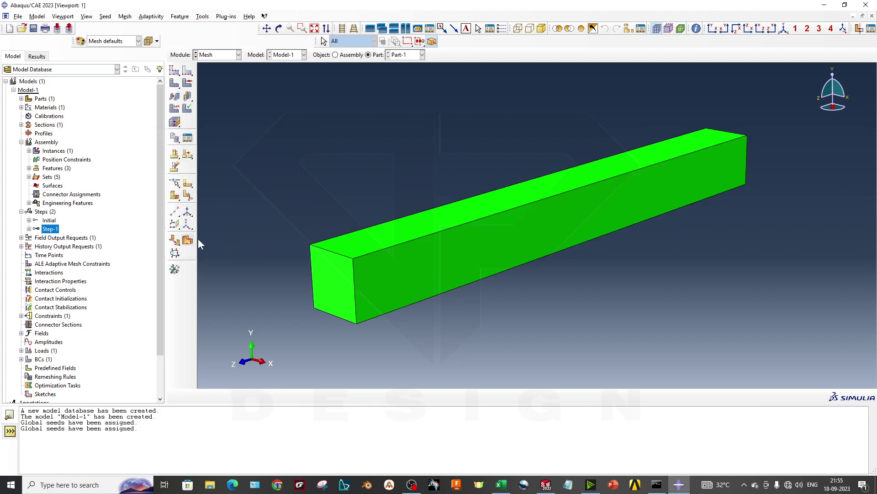
Generate the mesh on Part-1 and inspect the elements along the beam
key("Return")
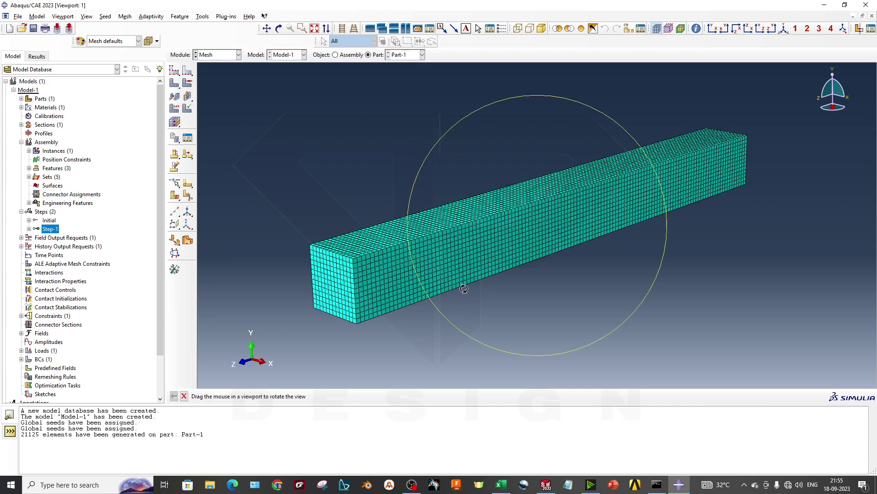
left_click_drag(464, 289, 453, 272, "ctrl+alt")
left_click_drag(607, 168, 467, 339, "ctrl+alt")
left_click_drag(543, 231, 420, 304, "ctrl+alt")
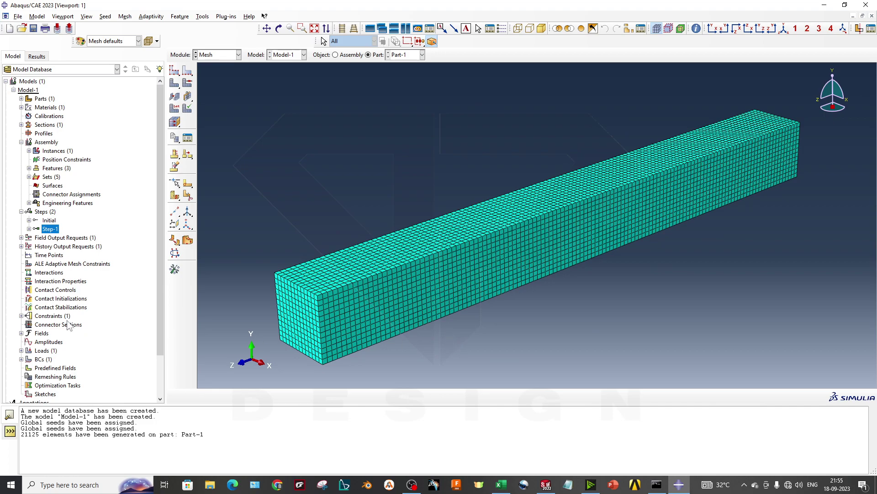
Create analysis job Job-1 from Model-1 with multiple processors enabled and an increased processor count, and list it in the model tree
scroll(68, 323, "down", 2)
right_click(32, 372)
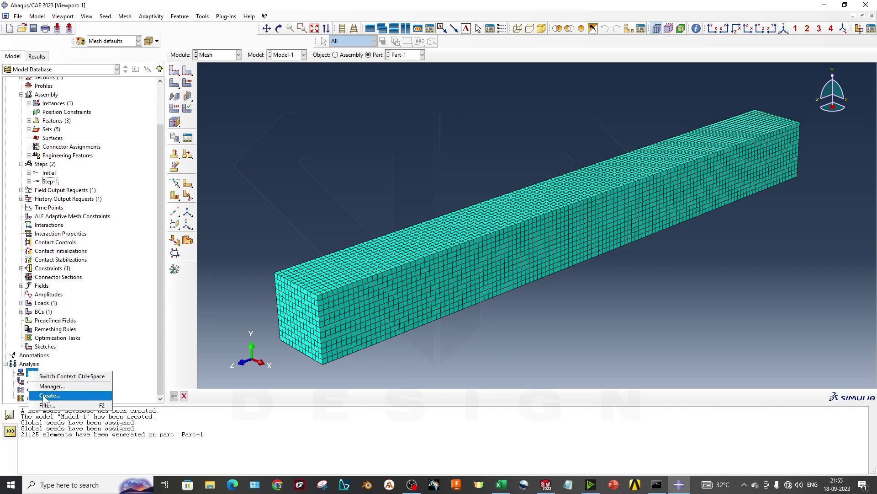
left_click(49, 396)
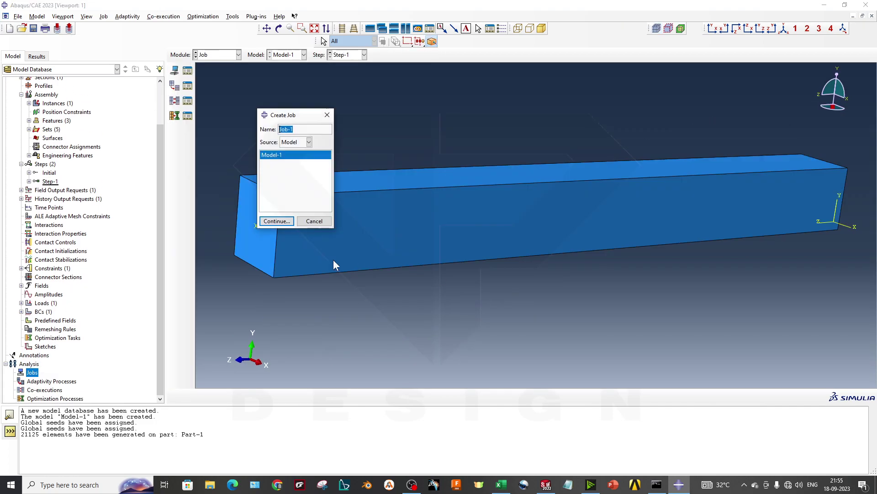
left_click(276, 221)
left_click(401, 148)
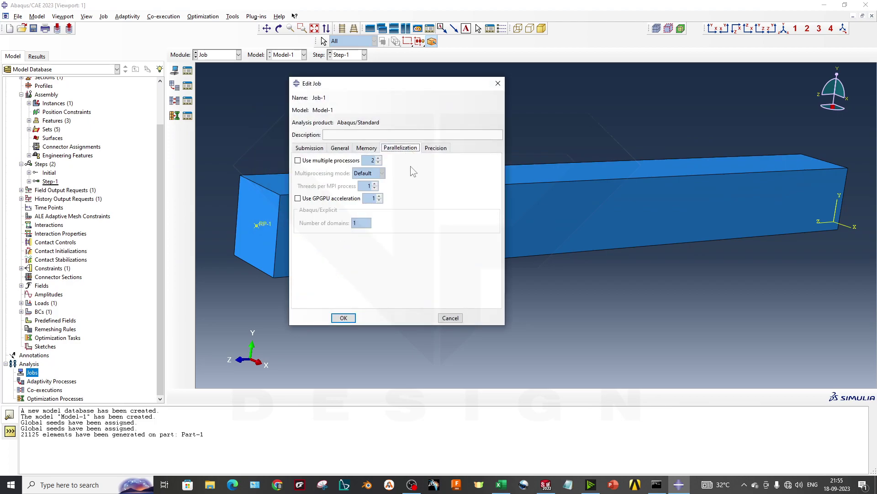
left_click(306, 162)
left_click(378, 158)
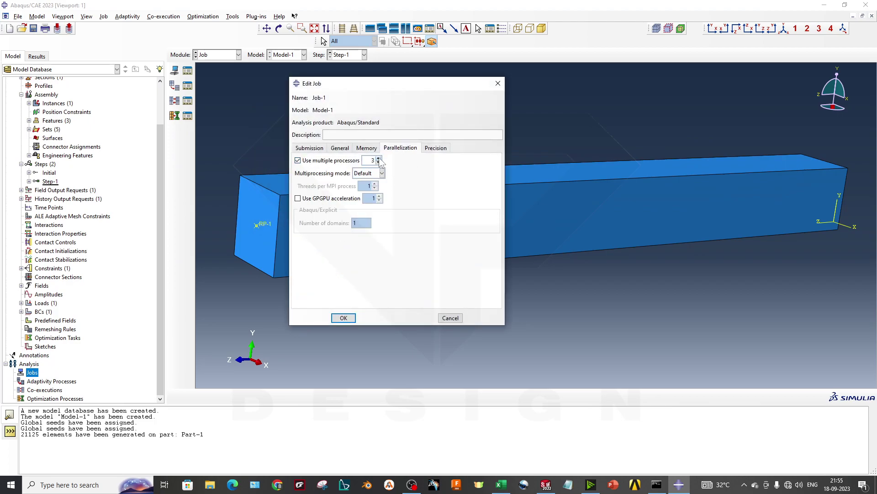
left_click(343, 317)
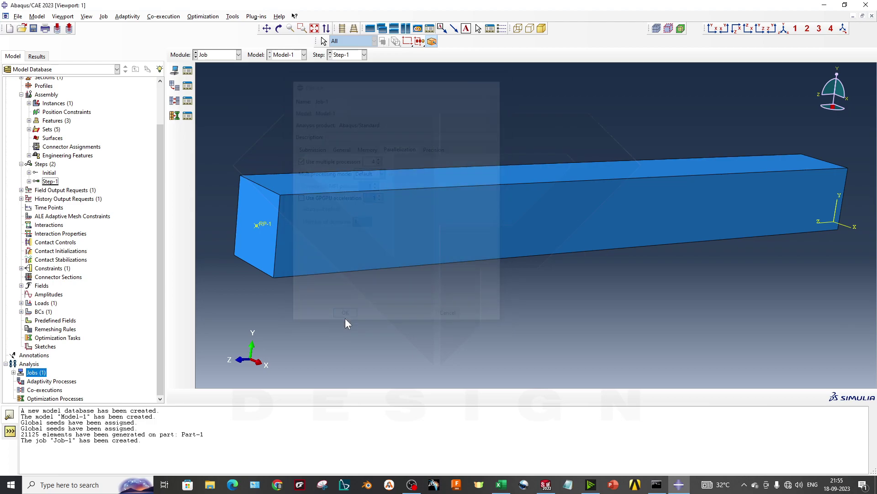
left_click(13, 372)
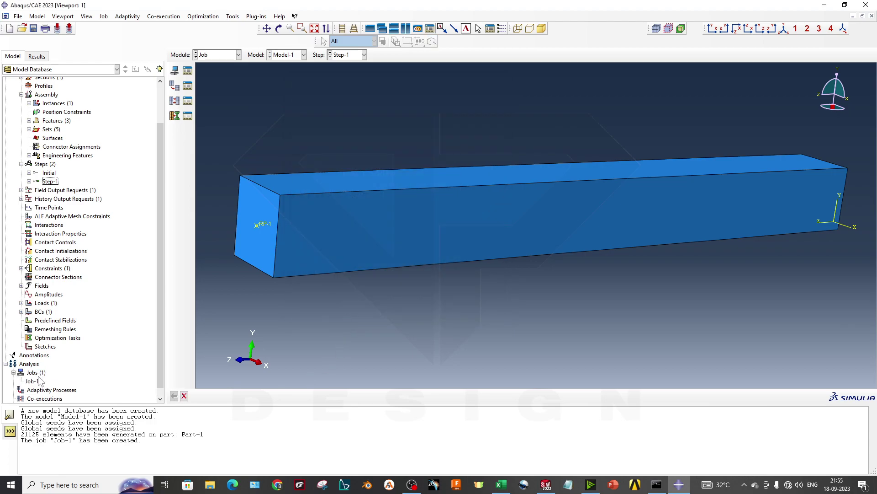
left_click(32, 381)
right_click(32, 381)
left_click(237, 340)
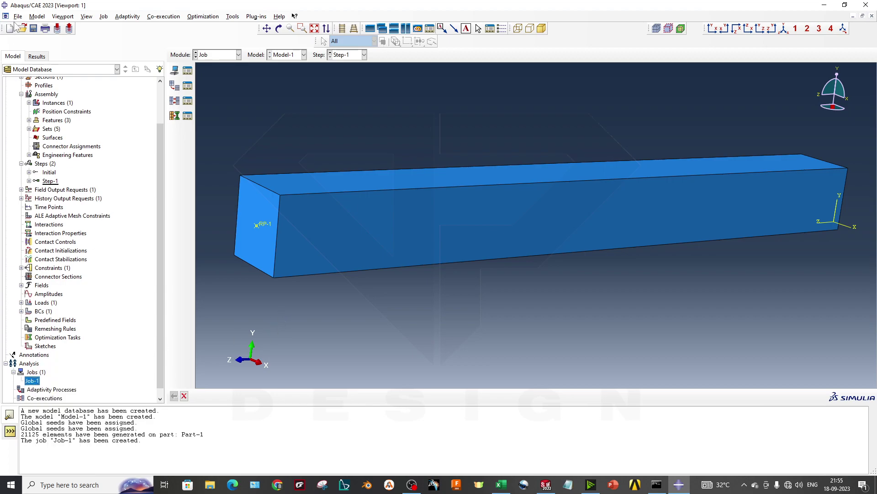
Start setting a new work directory and browse to the Trash folder on the Desktop
left_click(18, 17)
left_click(47, 66)
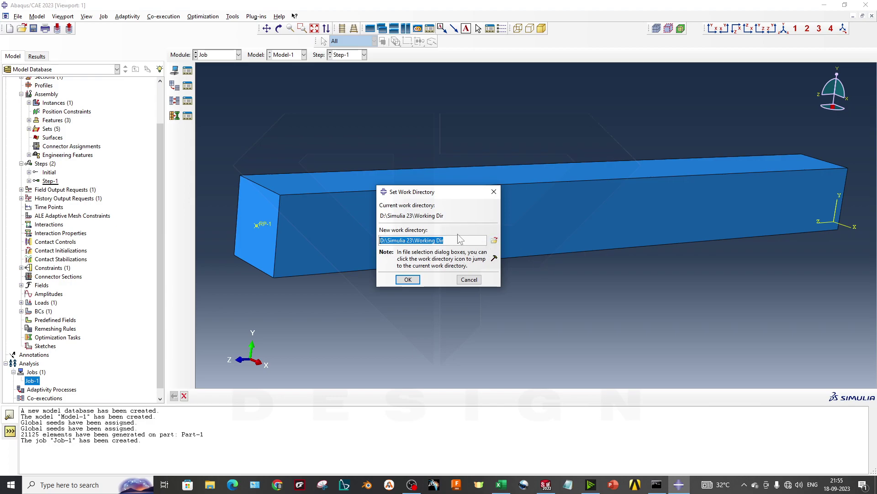
left_click(494, 240)
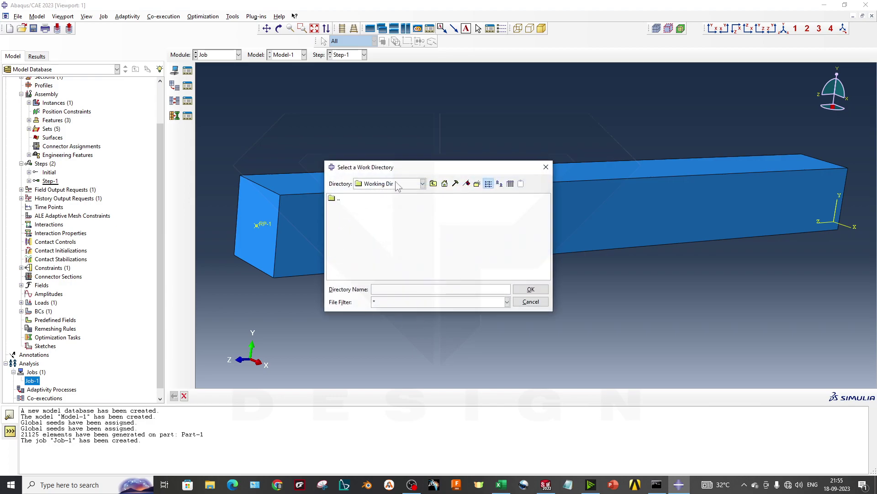
left_click(434, 185)
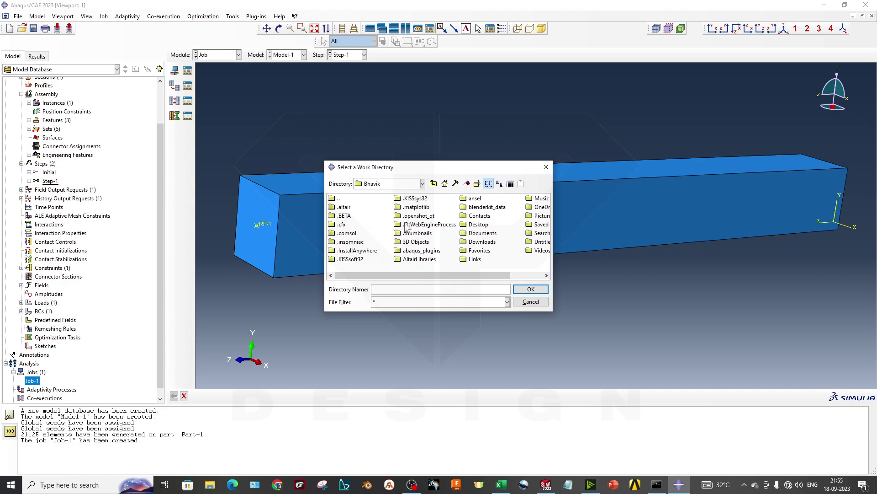
double_click(466, 225)
double_click(345, 250)
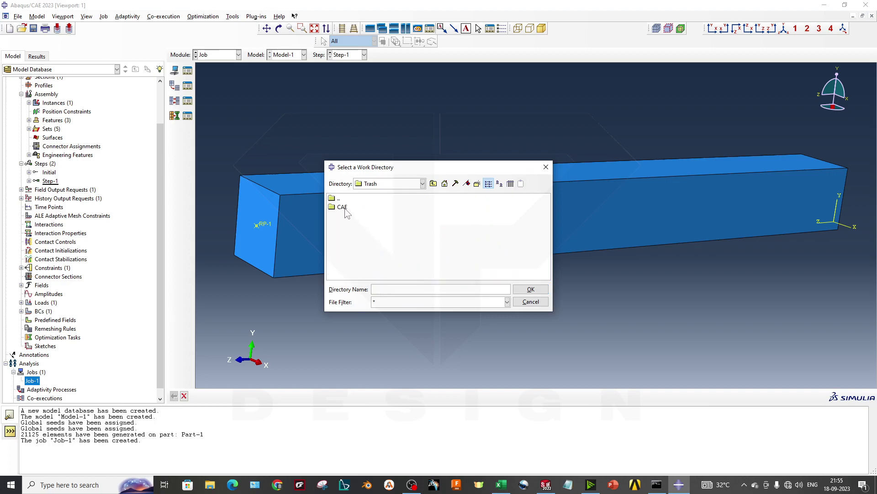
Create a directory named Compa inside the Trash folder and open it
right_click(357, 234)
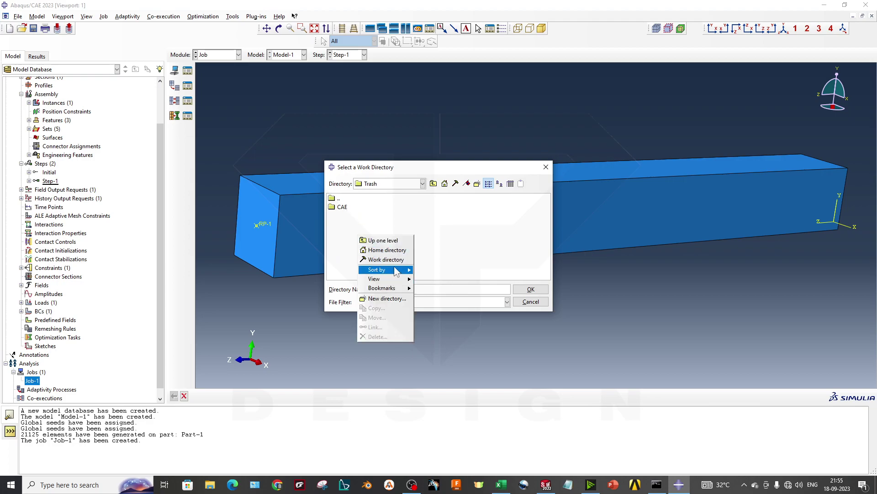
left_click(477, 184)
left_click(477, 183)
type("C")
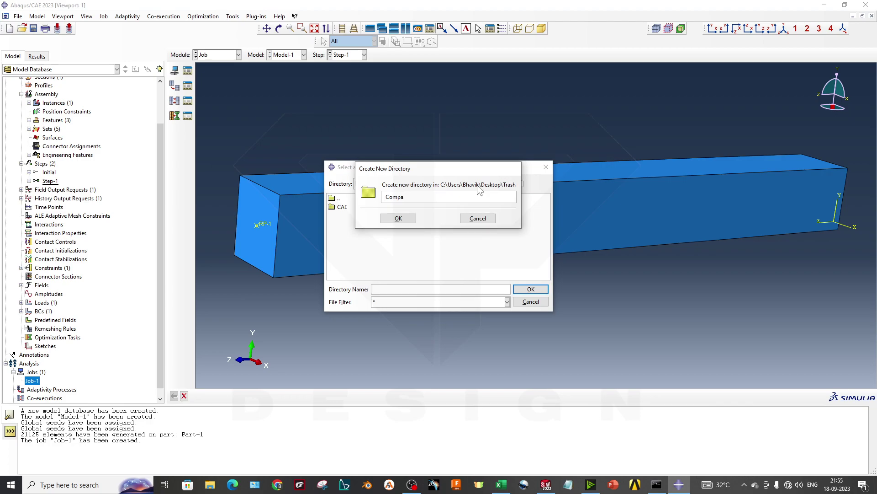
type("ompa")
key("Return")
left_click(350, 218)
double_click(351, 218)
Create a directory named Direc inside Compa and set it as the work directory
right_click(378, 244)
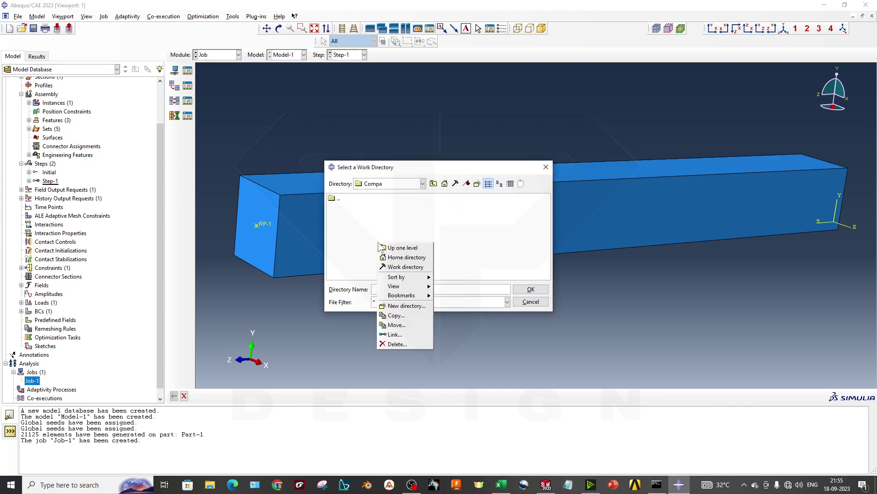
left_click(405, 305)
type("Direc")
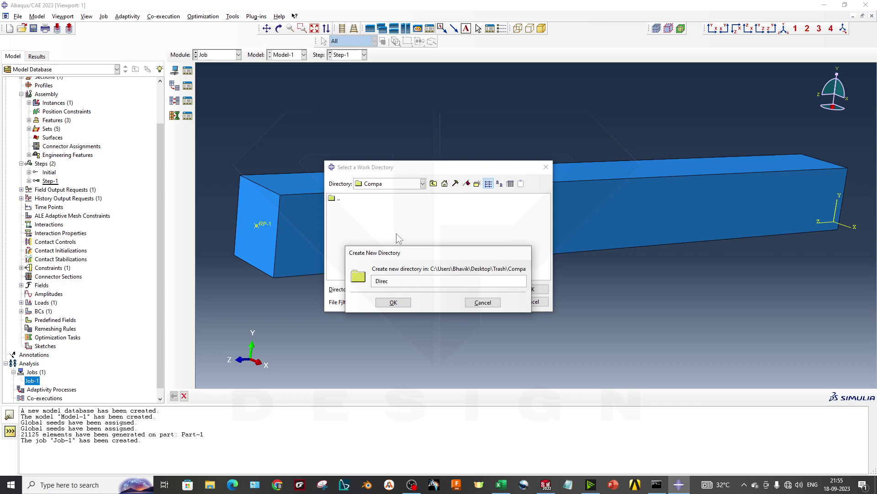
key("Return")
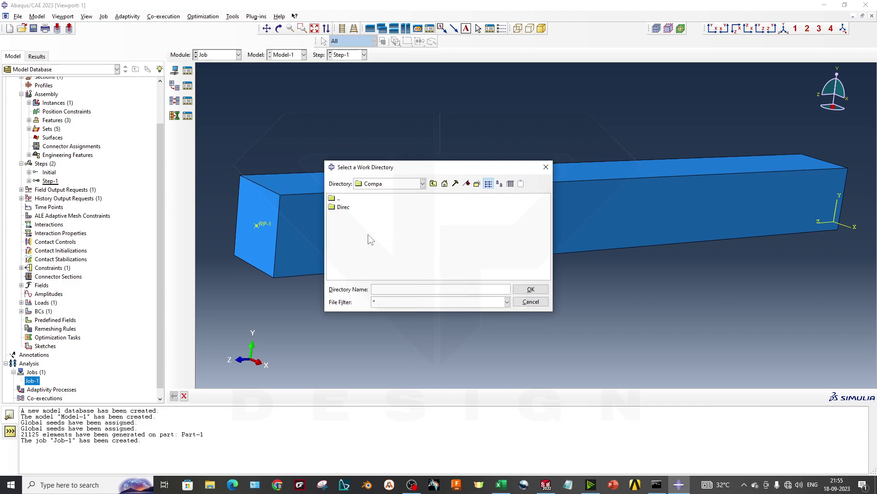
left_click(343, 206)
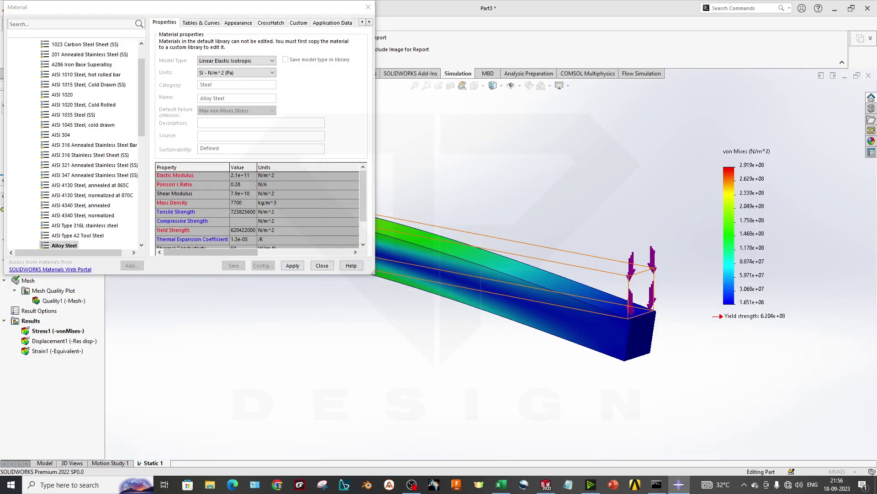
left_click(681, 485)
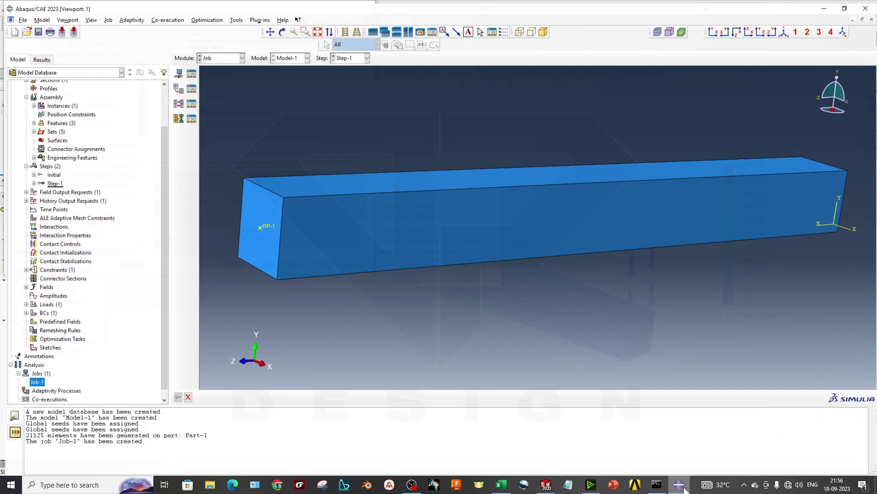
left_click(408, 279)
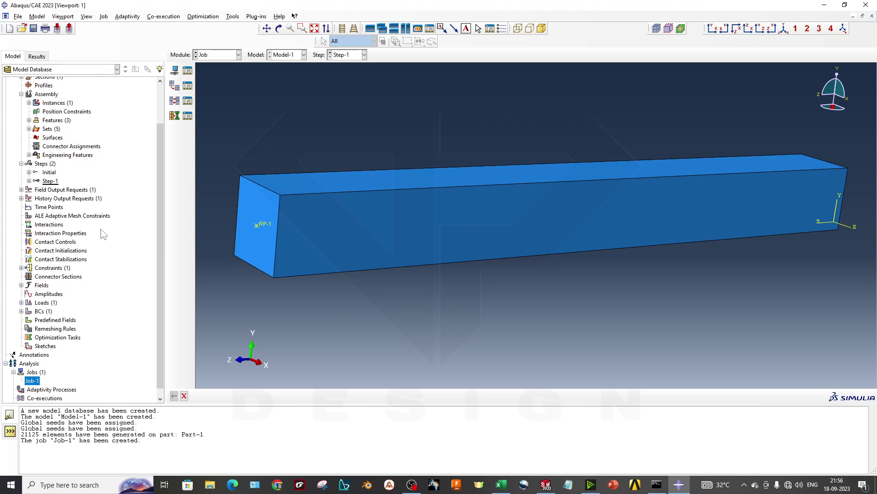
Save the model database as Comparison in the Compa folder, one level above Direc
key("ctrl+s")
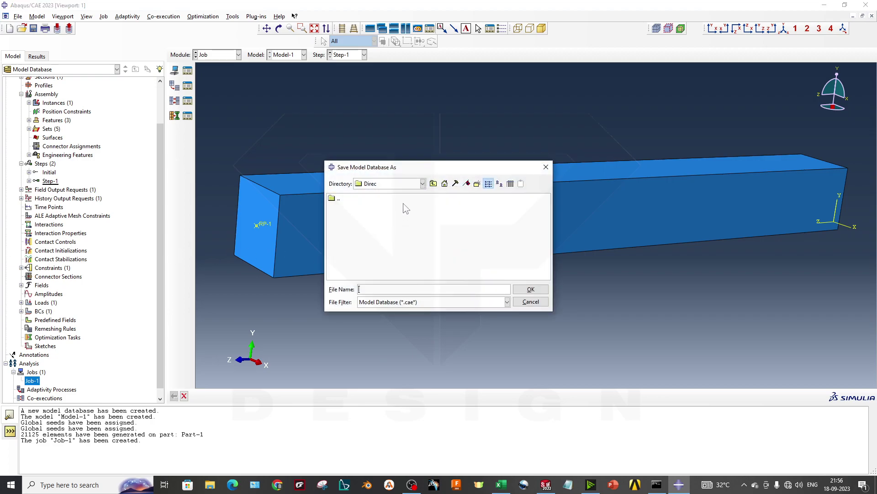
double_click(333, 199)
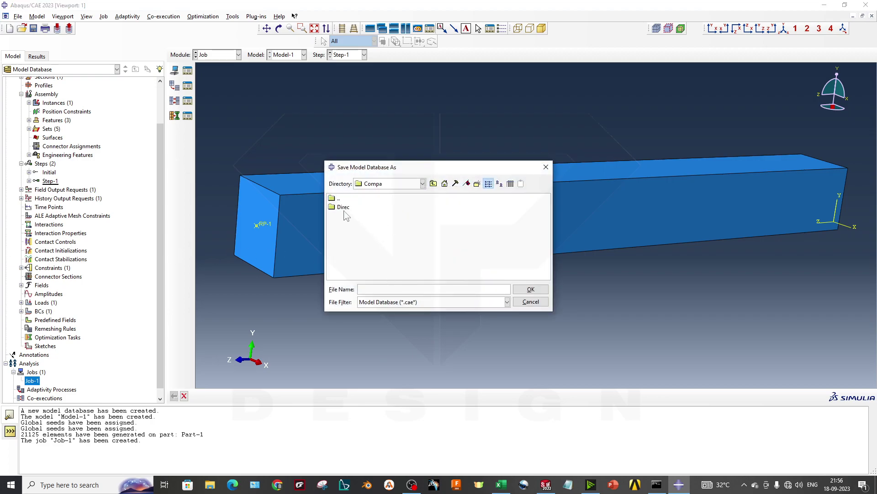
left_click(383, 285)
type("Comparison")
key("Return")
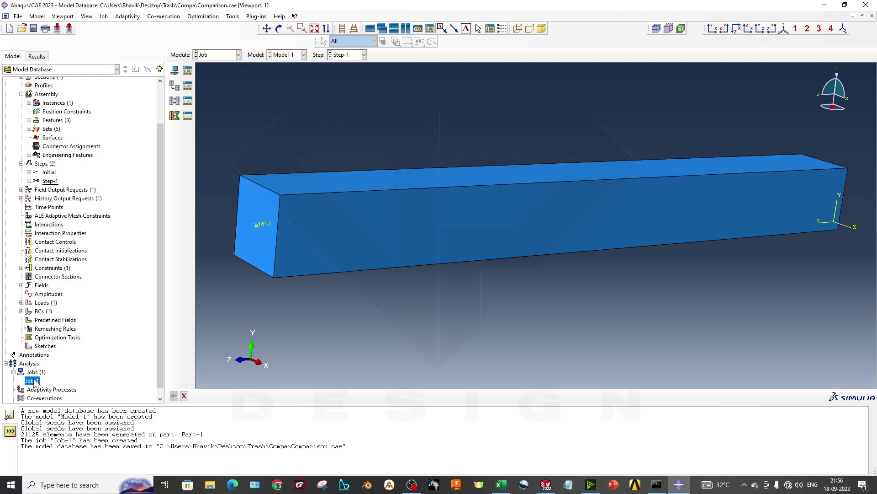
Submit Job-1 for analysis and open its job monitor
right_click(35, 382)
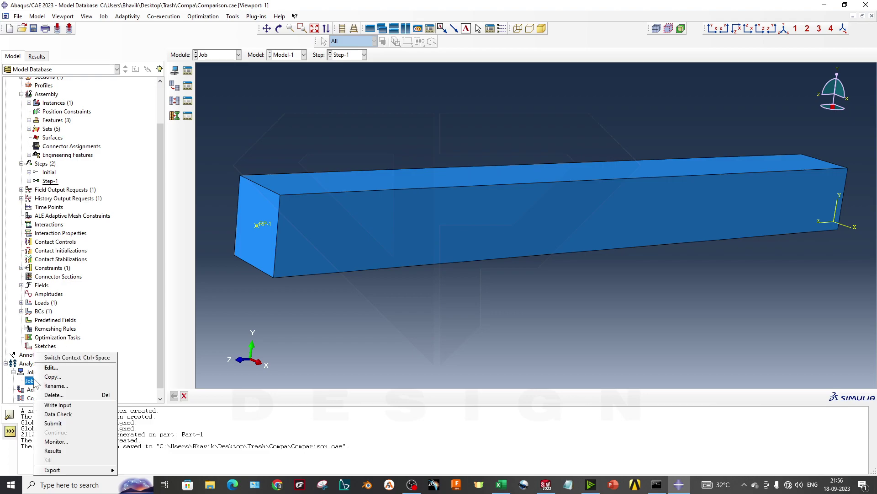
left_click(77, 423)
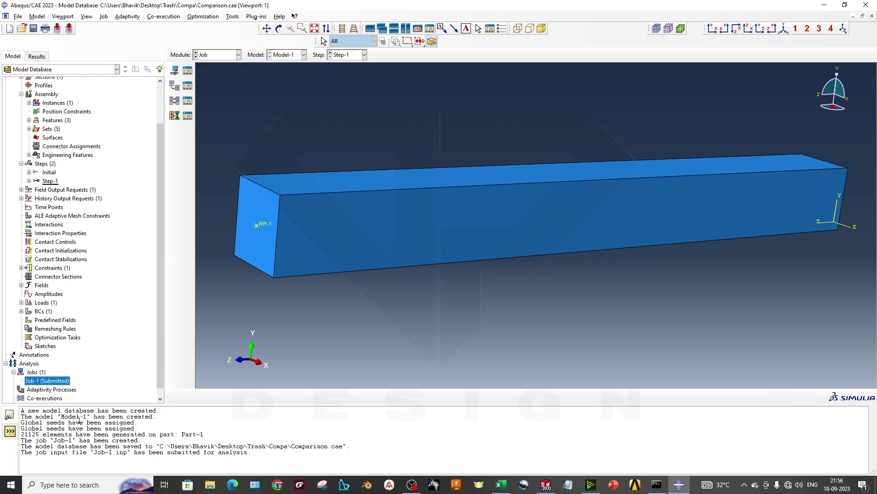
right_click(45, 380)
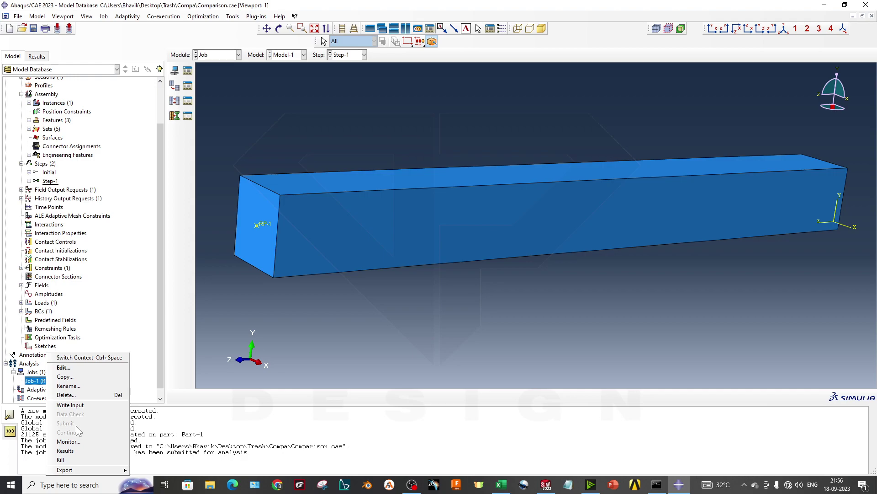
left_click(79, 441)
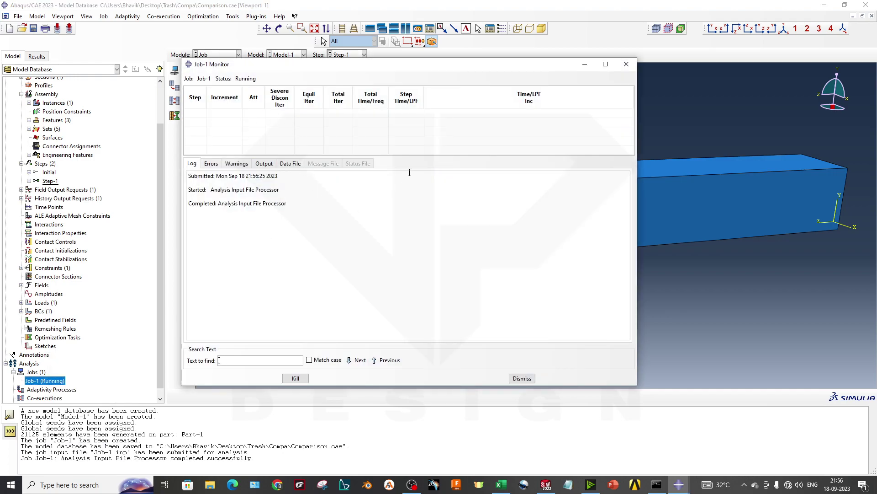
Enlarge the increment table in the Job-1 monitor and review the output, data file and message file logs
left_click_drag(412, 155, 421, 215)
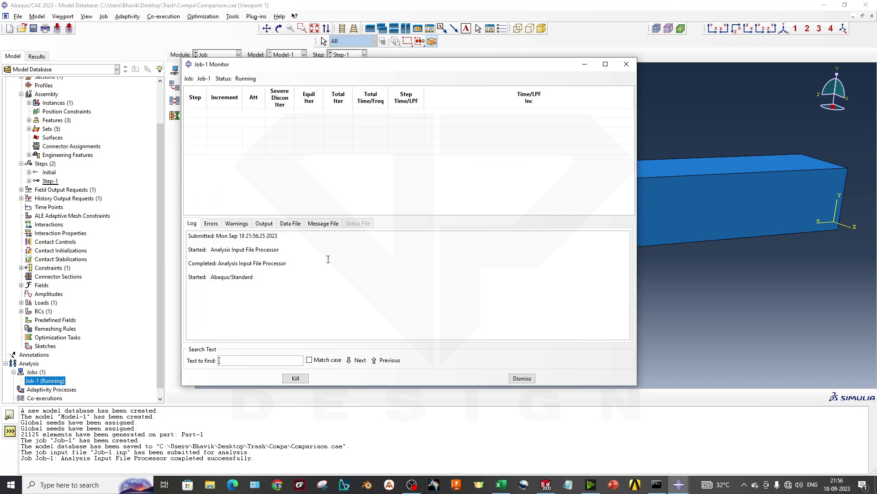
left_click(269, 223)
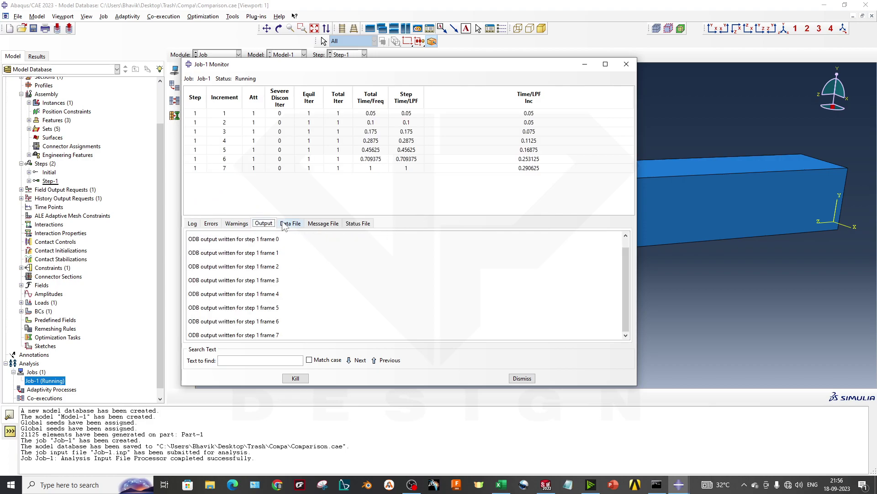
left_click(289, 224)
left_click(323, 223)
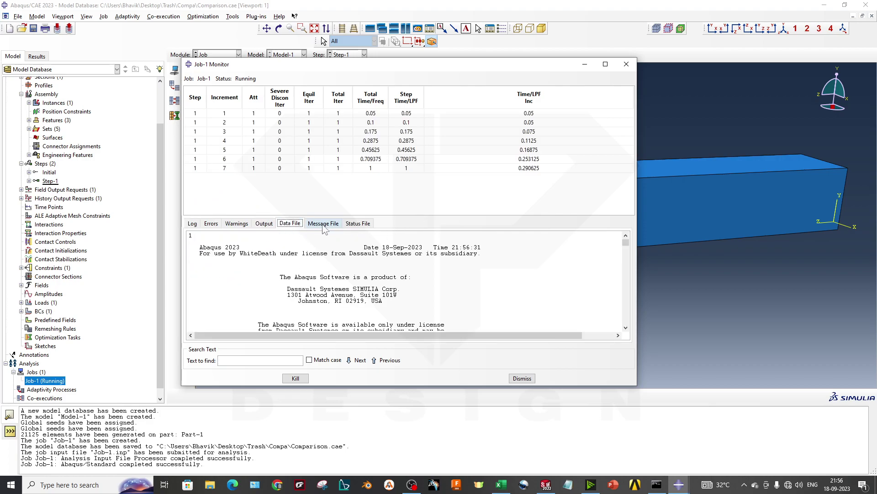
Review the status file of Job-1 in the job monitor and close the monitor
left_click(358, 223)
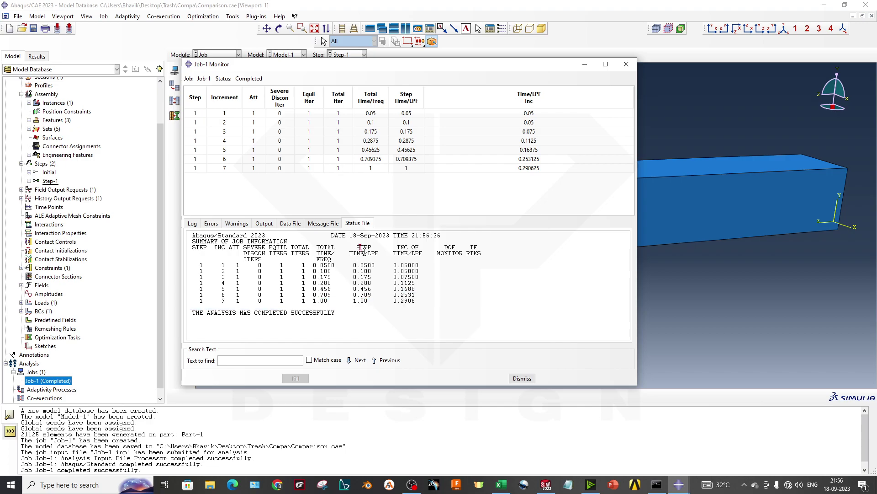
left_click_drag(284, 303, 353, 270)
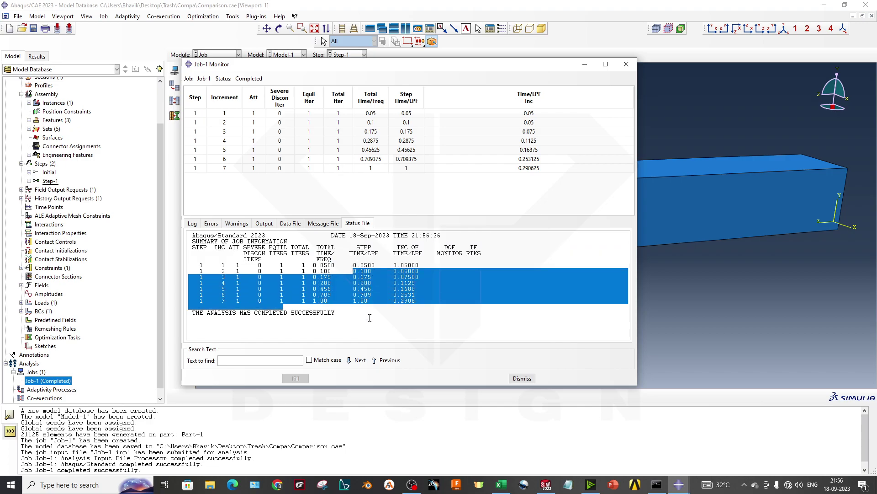
left_click(347, 288)
left_click(369, 311)
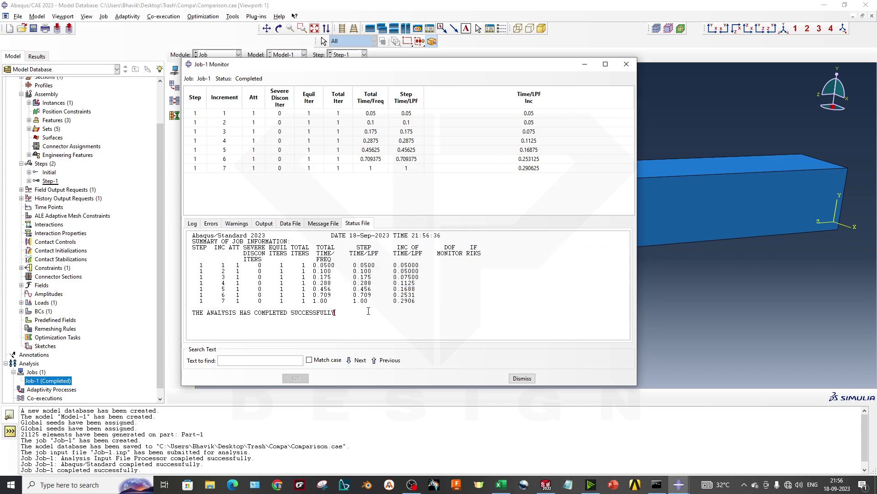
left_click_drag(368, 308, 368, 293)
left_click(379, 295)
left_click(626, 64)
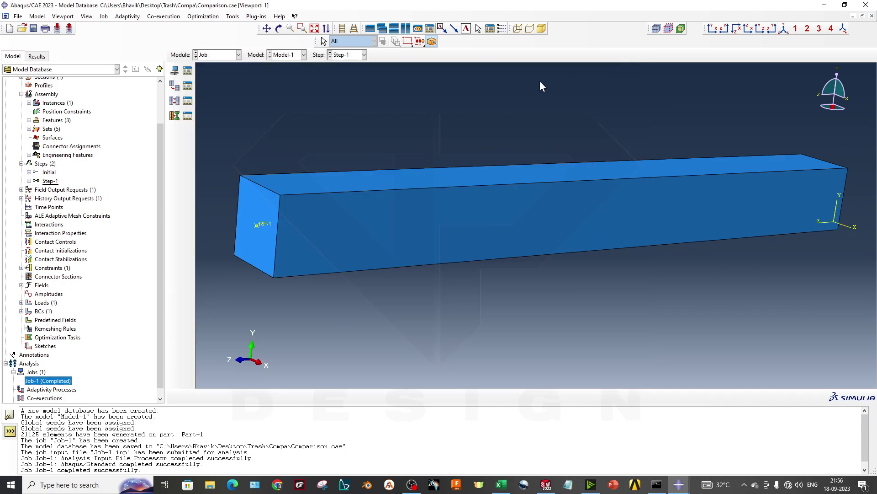
Switch from the Job module to the Visualization module
left_click(226, 56)
left_click(222, 147)
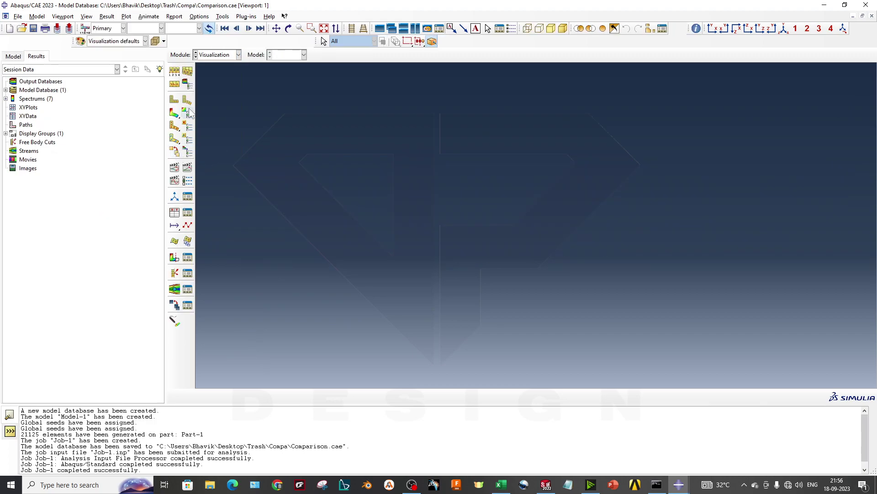
Try to plot deformed contours with Model-1 as the displayed model
left_click(287, 55)
left_click(284, 64)
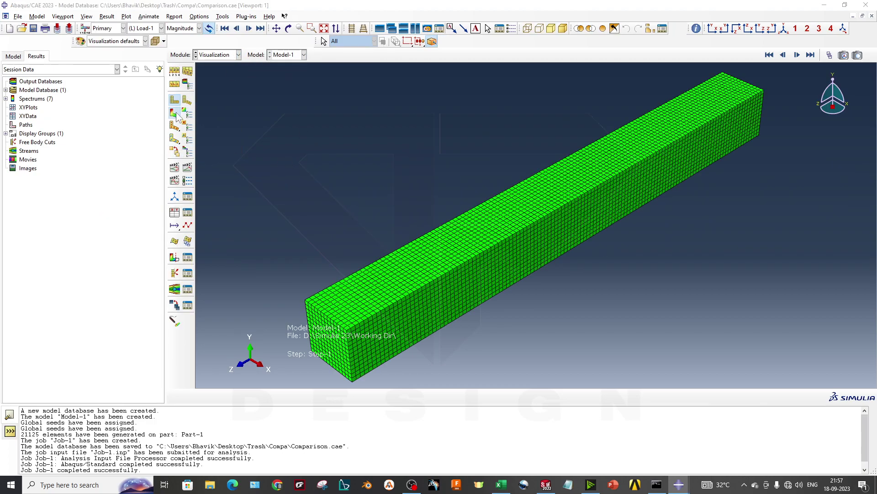
left_click(175, 112)
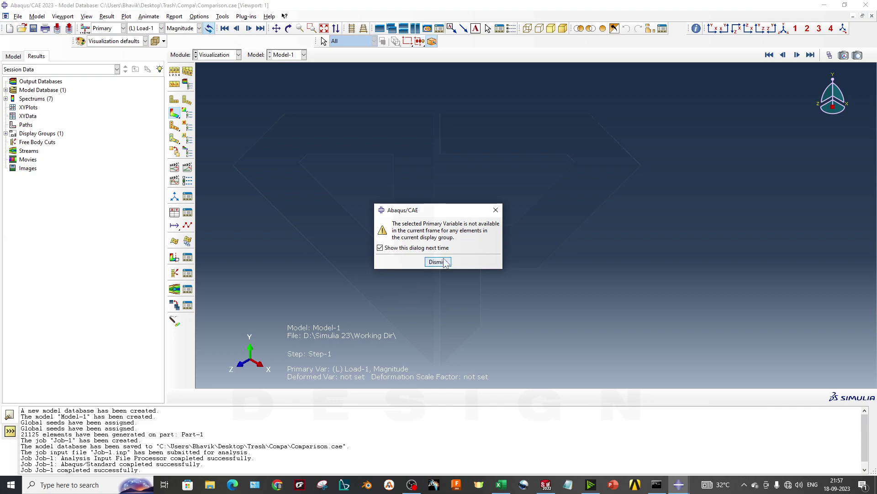
left_click(438, 261)
Open the output database Job-1.odb from the Direc folder
left_click(21, 28)
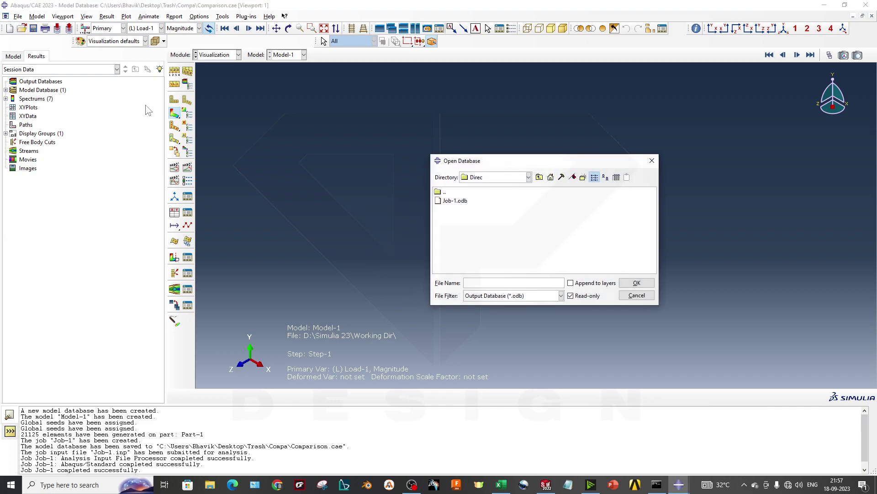
left_click(456, 200)
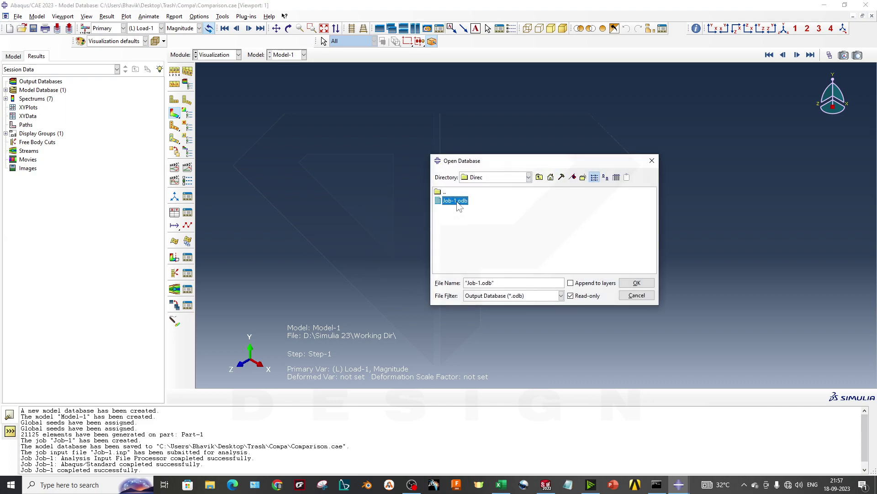
left_click(635, 284)
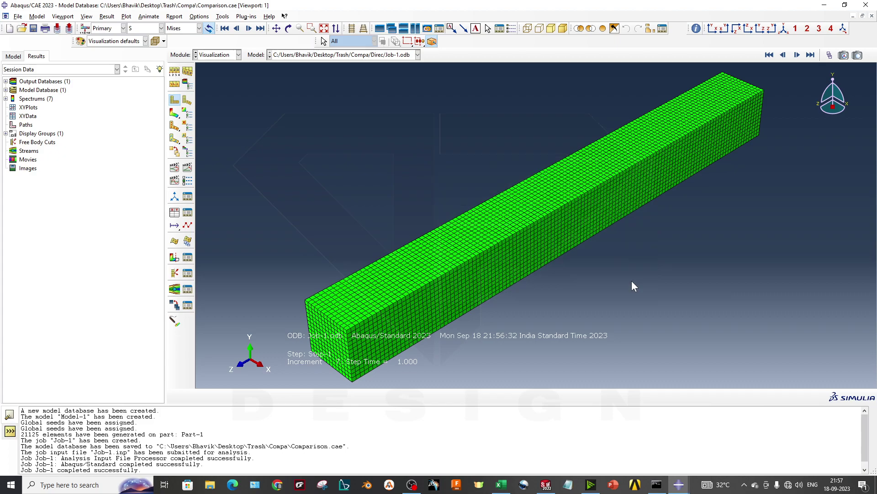
Plot the Mises stress contours on the deformed beam and inspect them along its length and at its ends
left_click(175, 114)
left_click_drag(468, 227, 532, 241, "ctrl+alt")
left_click_drag(454, 336, 615, 240, "ctrl+alt")
left_click_drag(554, 239, 551, 208, "ctrl+alt")
left_click_drag(665, 214, 649, 229, "ctrl+alt")
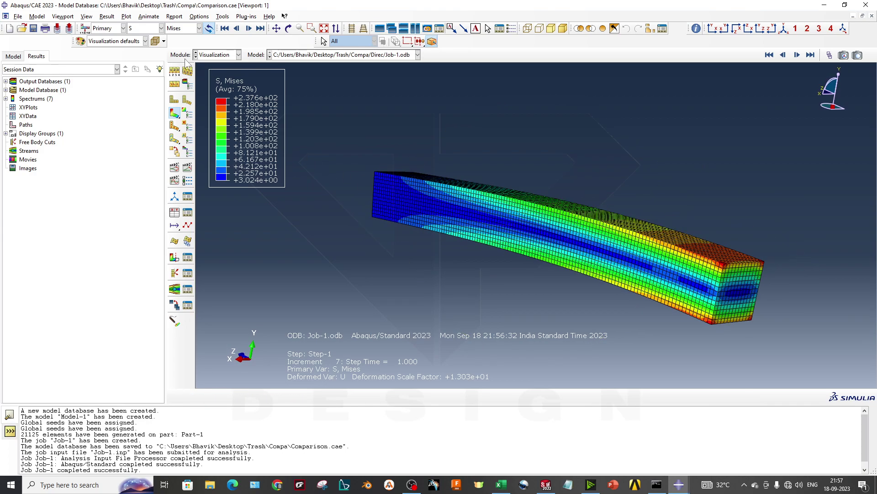
Change the contour plot's primary variable to displacement U, Magnitude
left_click(144, 28)
left_click(149, 88)
left_click_drag(471, 229, 583, 378, "ctrl+alt")
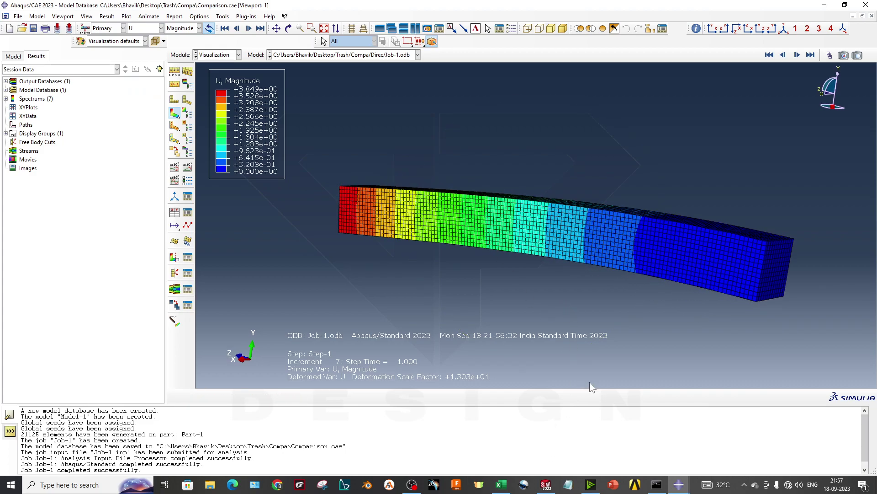
Switch to Excel and enter 3.849 as the Abaqus displacement result in cell F6
left_click(501, 484)
left_click(501, 484)
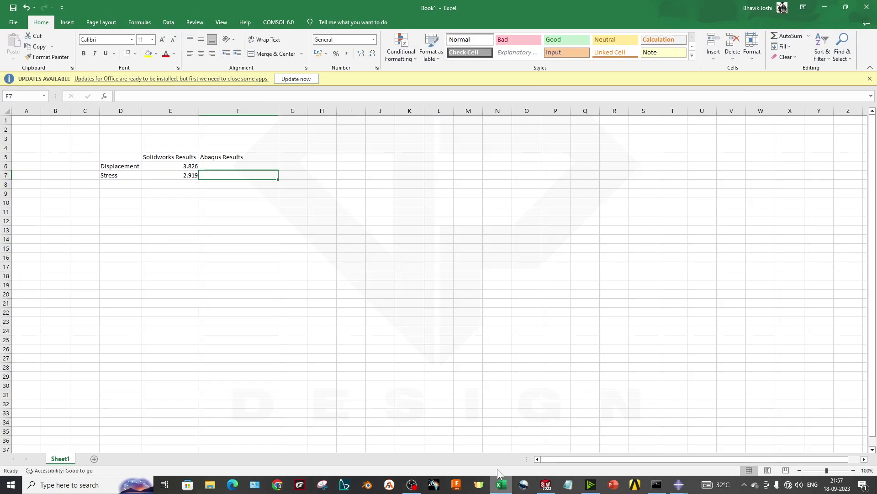
left_click(236, 167)
type("3.84")
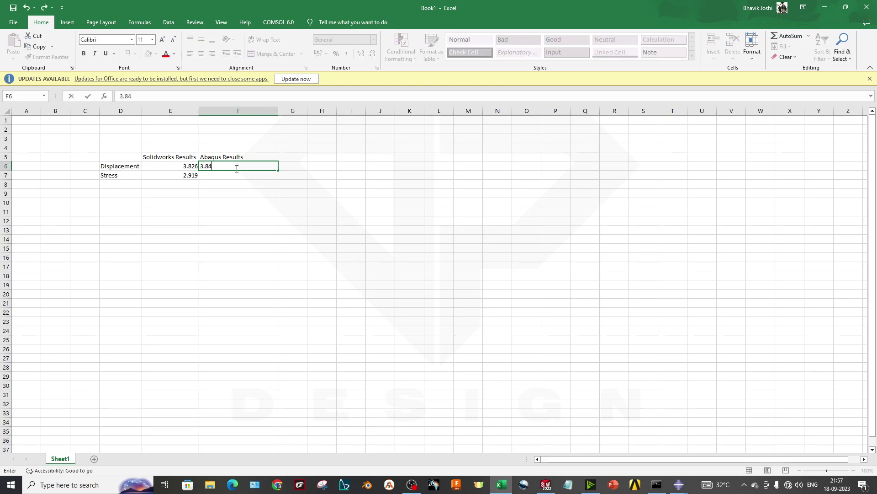
type("9")
key("Return")
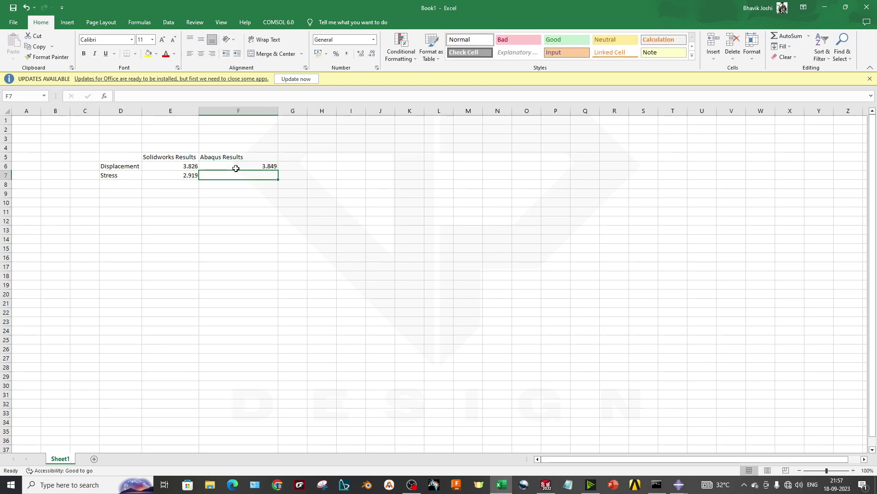
Compare the SolidWorks and Abaqus entries in the Excel table with the displacement contours in Abaqus
left_click(250, 168)
left_click(292, 157)
left_click(294, 183)
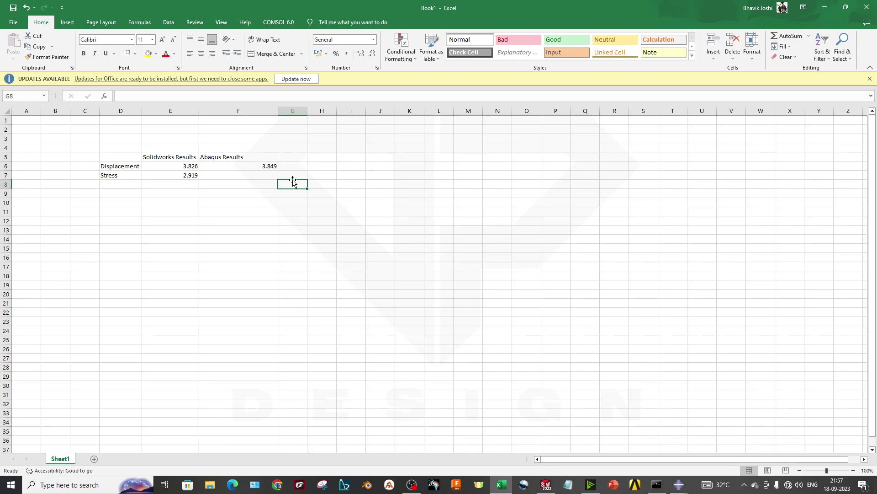
mouse_move(678, 484)
left_click(637, 442)
left_click_drag(658, 286, 531, 328, "ctrl+alt")
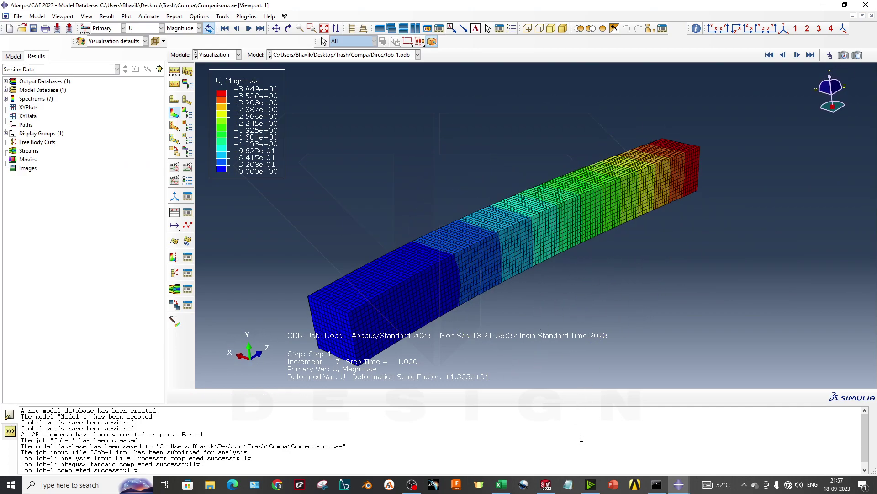
left_click(502, 484)
left_click(180, 176)
left_click(227, 177)
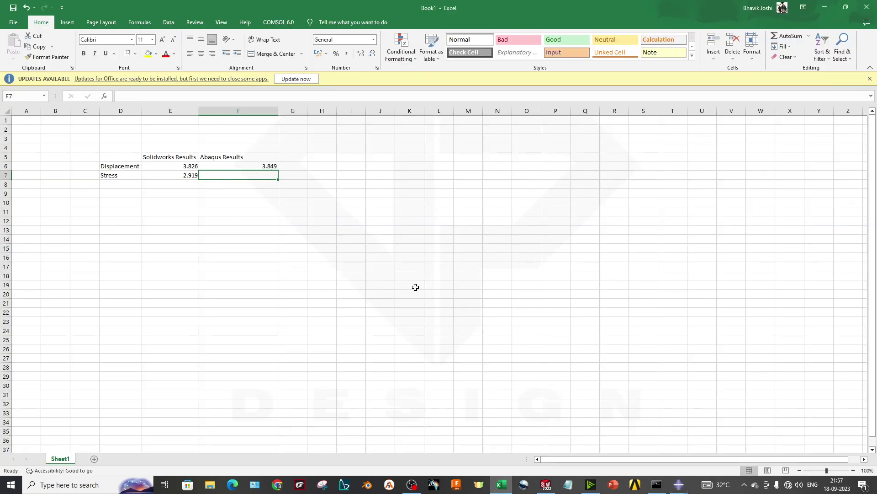
left_click_drag(166, 167, 223, 177)
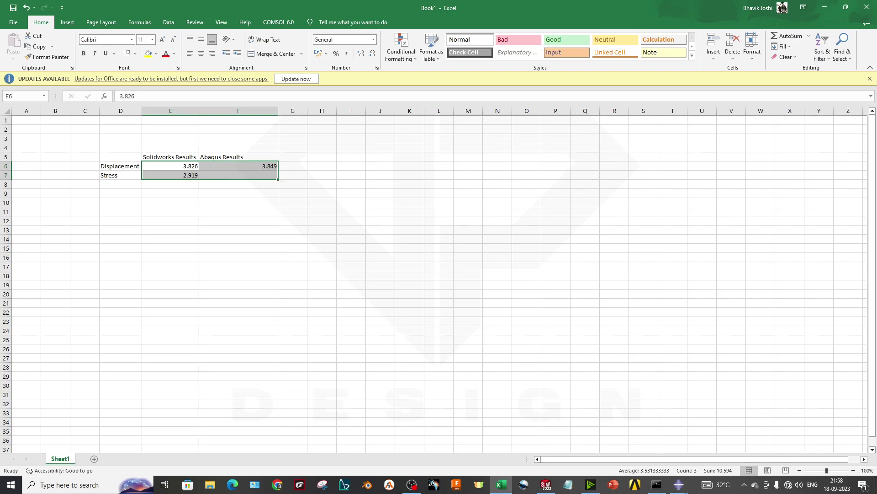
Switch from Excel back to the Job-1 results in Abaqus
left_click(679, 485)
left_click(653, 466)
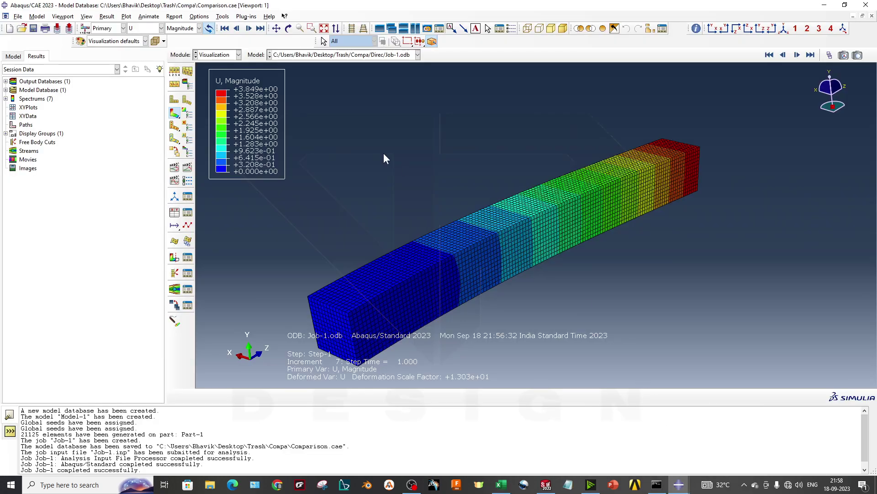